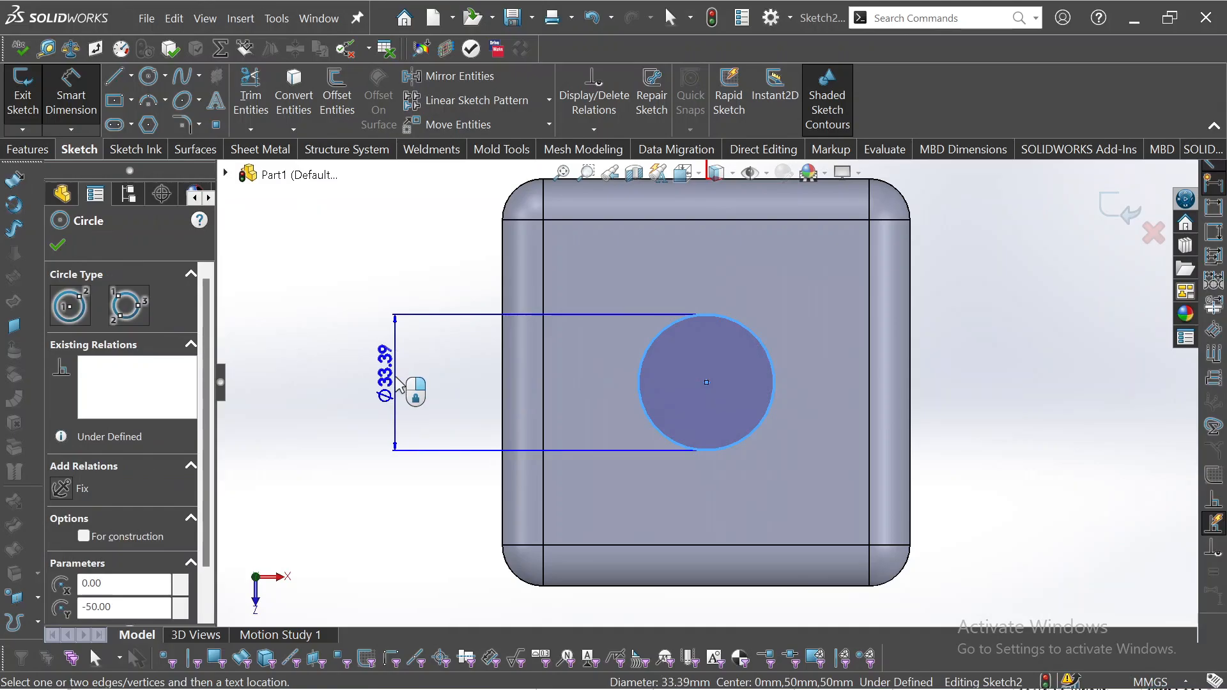
- Dimension the circle on the cube's top face to a 40 mm diameter
click(398, 382)
text(40)
key(Return)
key(Escape)
key(Escape)
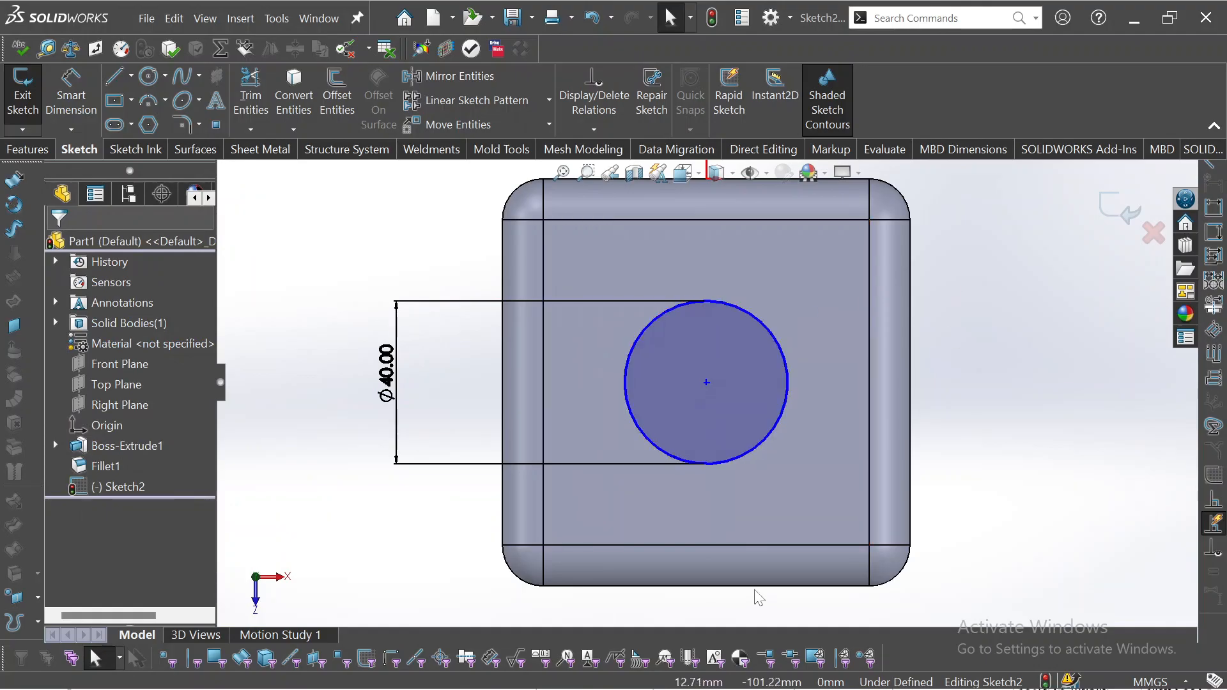
- Add a vertical relation between the circle's centre and the midpoint of the face's lower edge
click(706, 546)
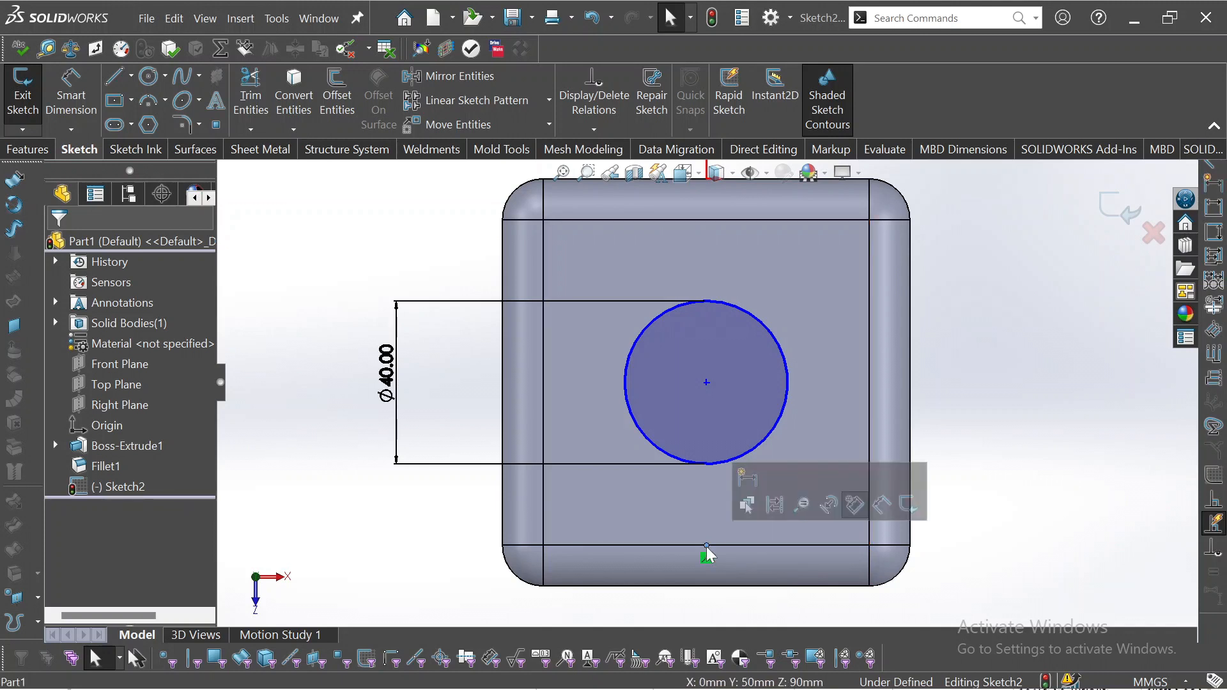
click(706, 404)
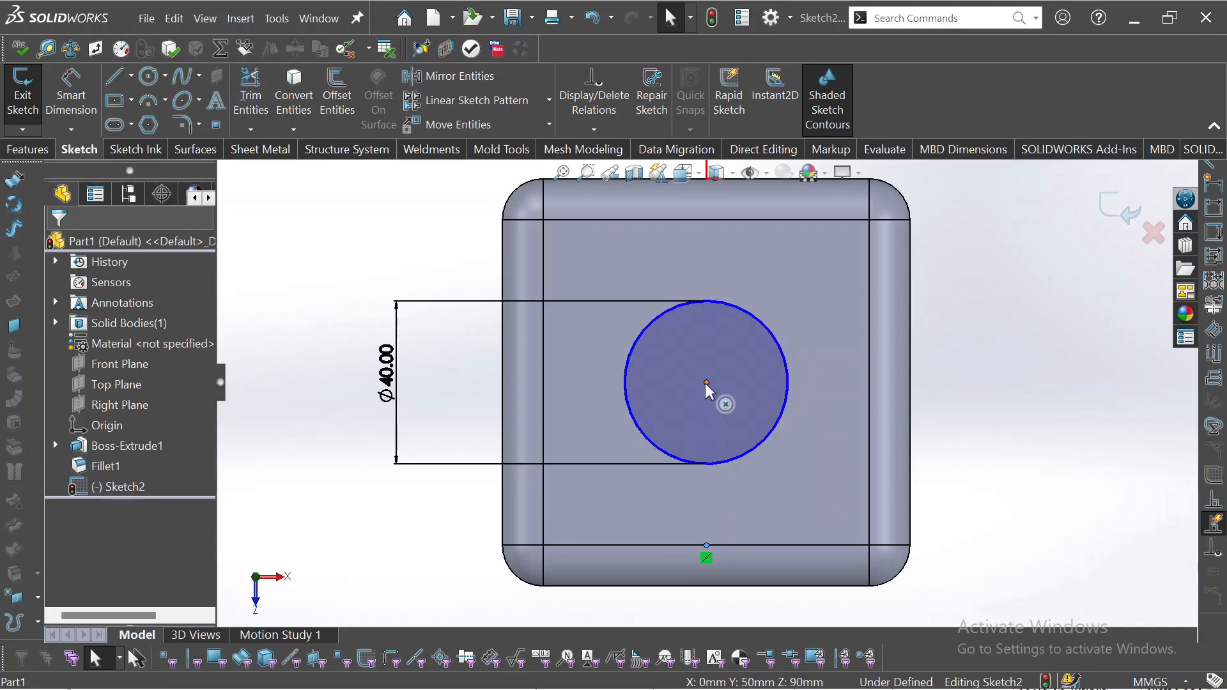
ctrl+click(707, 383)
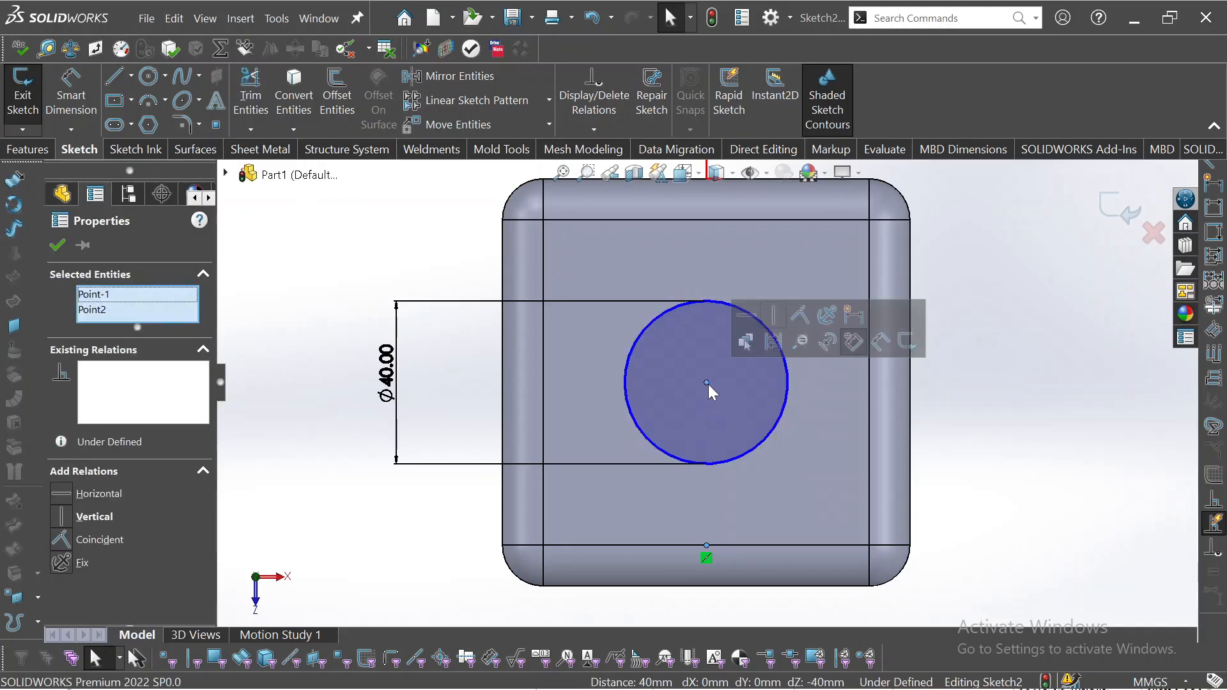
click(778, 315)
click(358, 380)
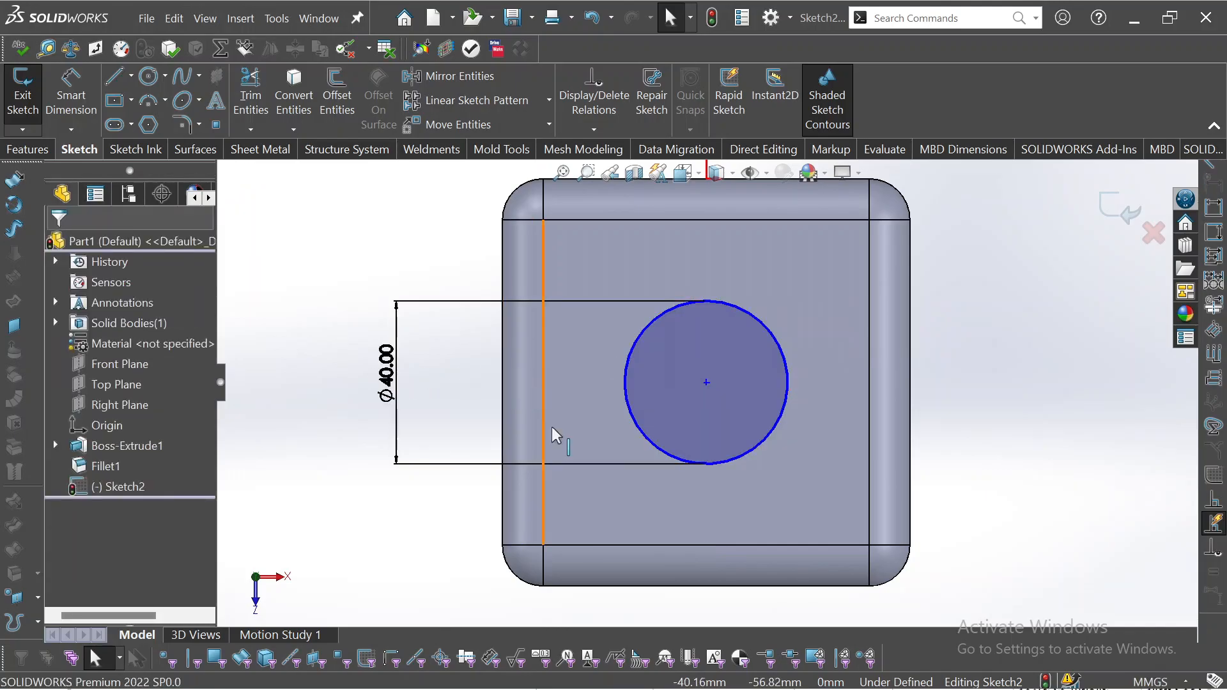
- Add a horizontal relation between the circle's centre and the midpoint of the face's left edge
click(544, 383)
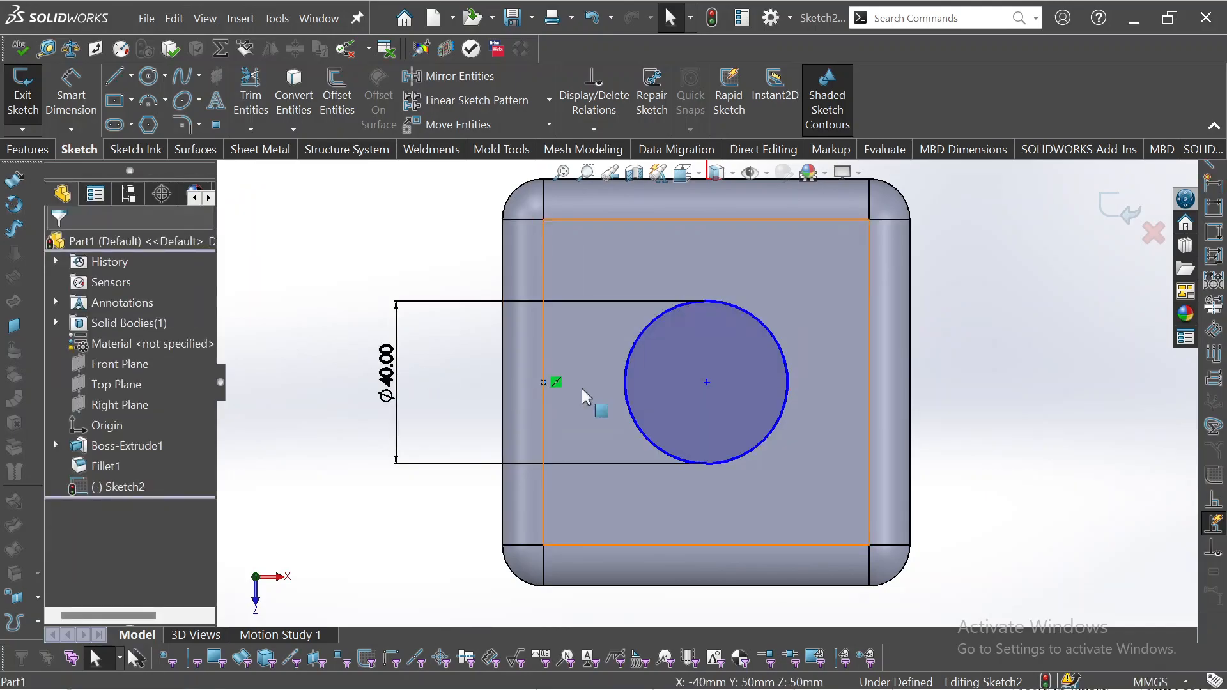
ctrl+click(706, 383)
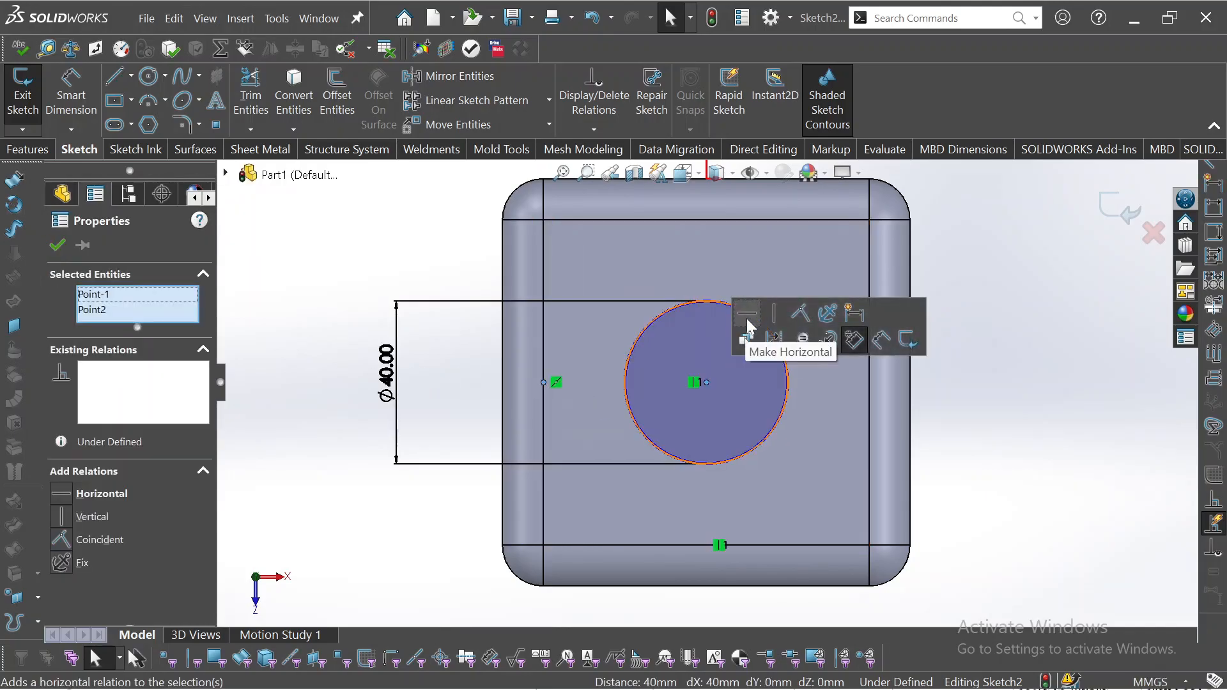
click(441, 267)
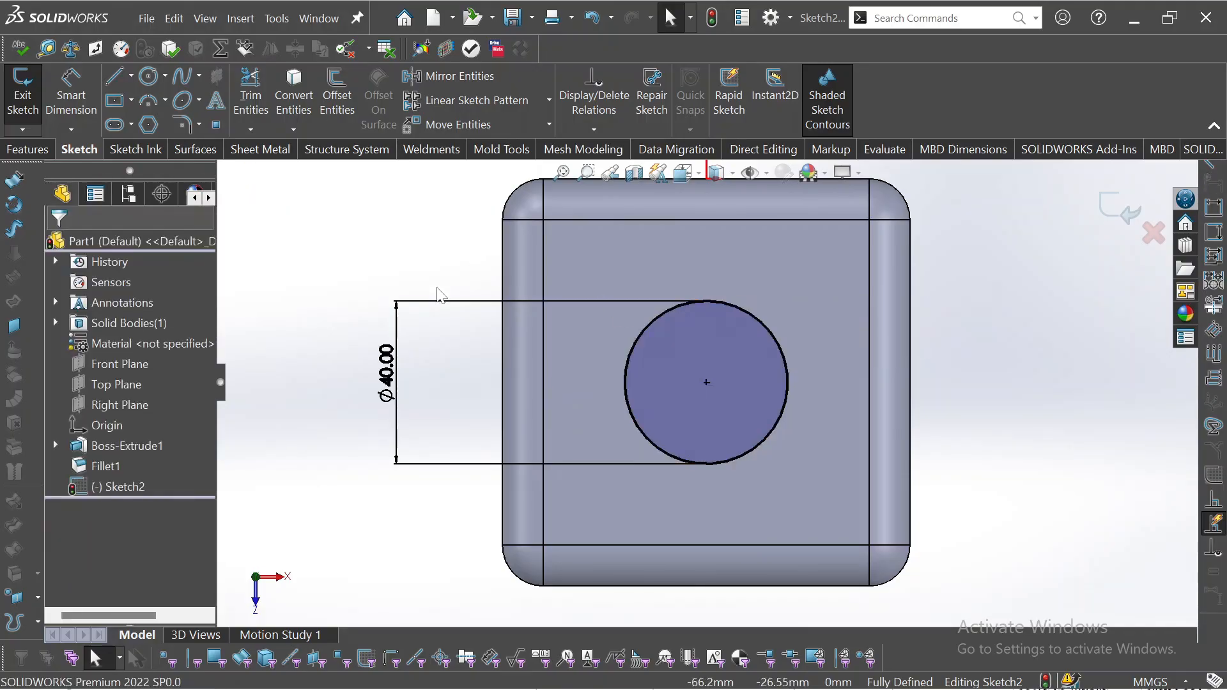
- Cut the 40 mm circle 5 mm deep into the top face with Extruded Cut
click(28, 149)
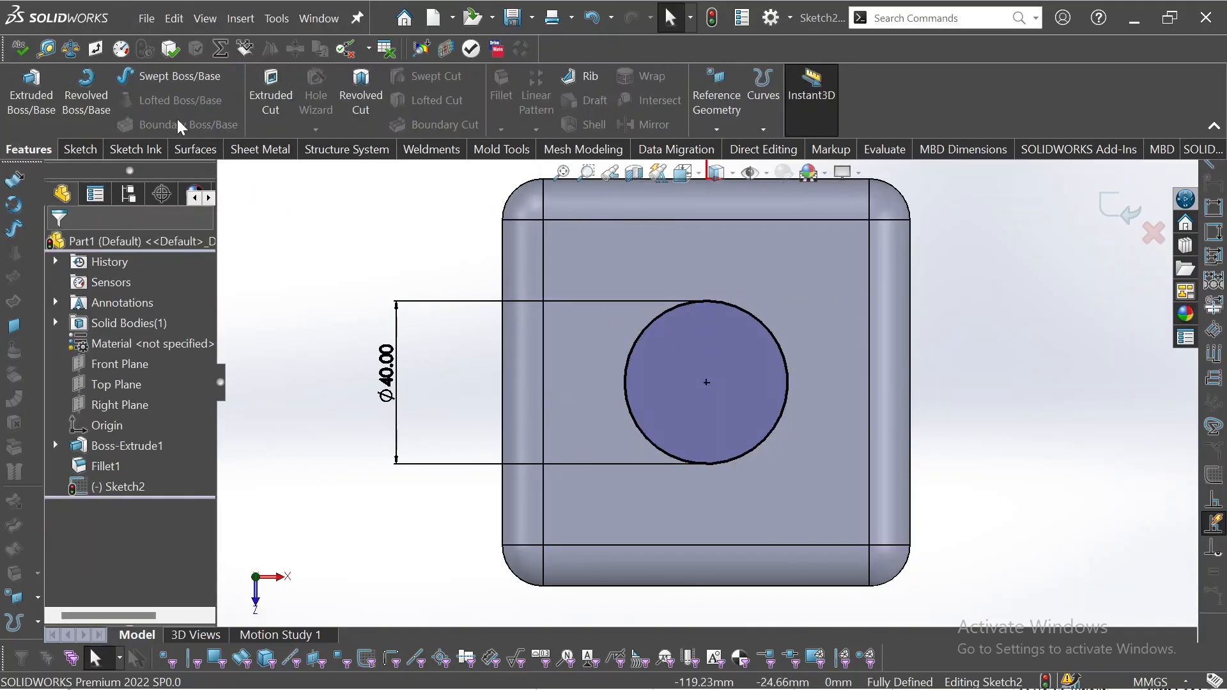
click(271, 96)
text(5)
key(Return)
middle_drag(400, 420, 317, 374)
click(49, 248)
- Start a new sketch on the flat side face of the filleted cube adjacent to the face with the recess
middle_drag(520, 358, 416, 342)
middle_drag(580, 478, 578, 233)
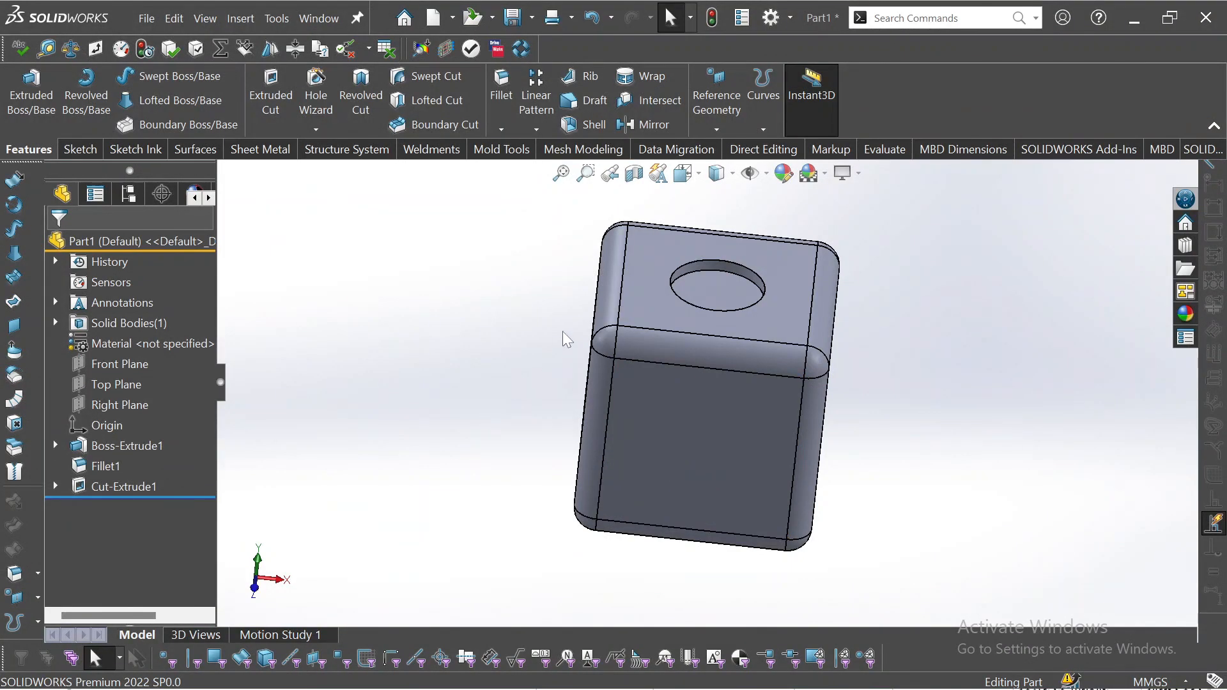
middle_drag(568, 339, 679, 424)
click(709, 403)
click(748, 335)
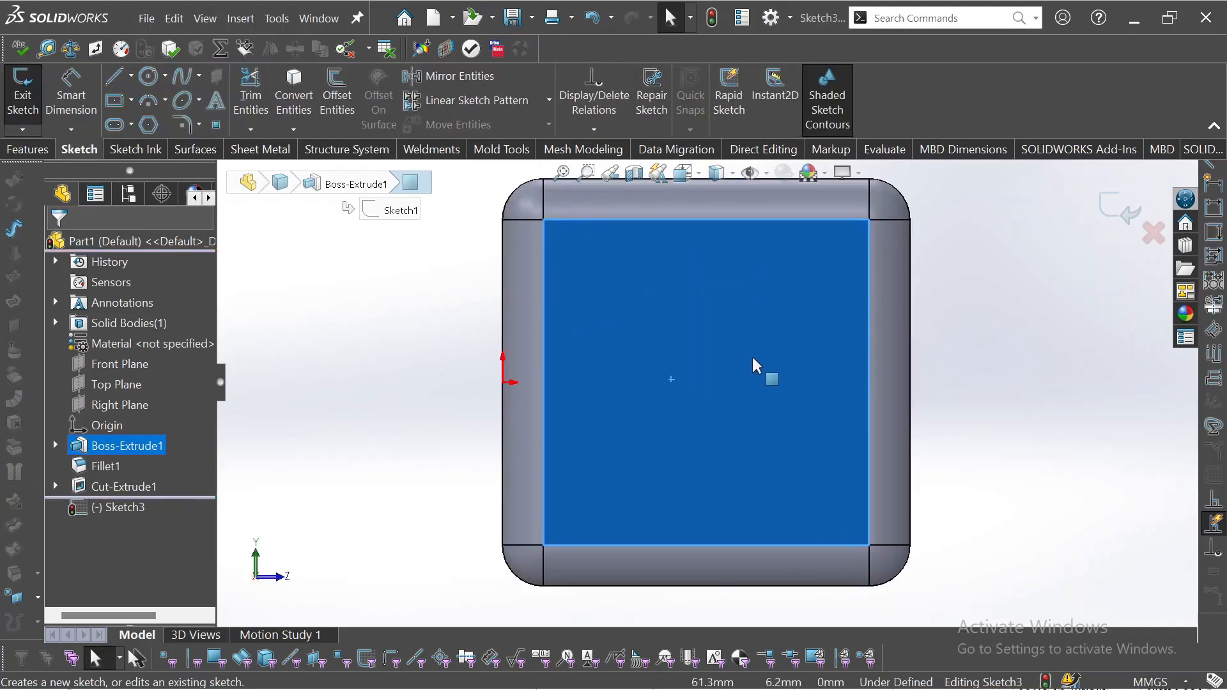
- Draw a center rectangle about 41 mm wide and 46 mm high near the middle of the side face
key(alt+Tab)
scroll(149, 304, up, 5)
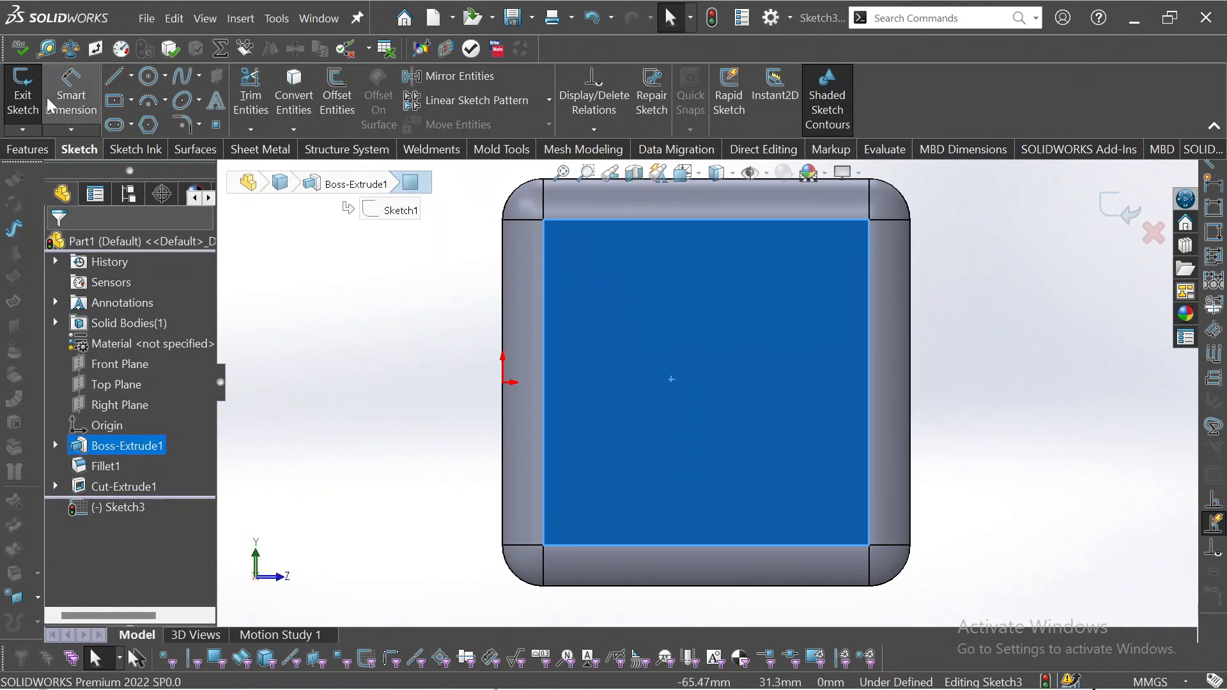
click(115, 100)
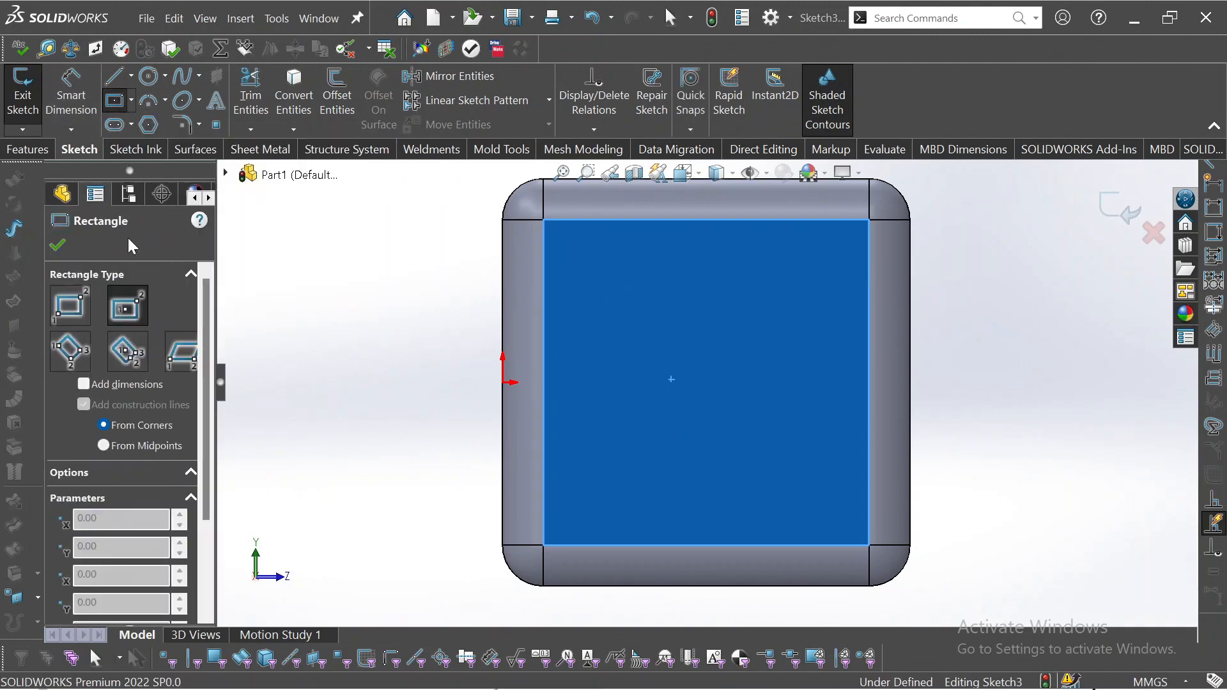
key(Escape)
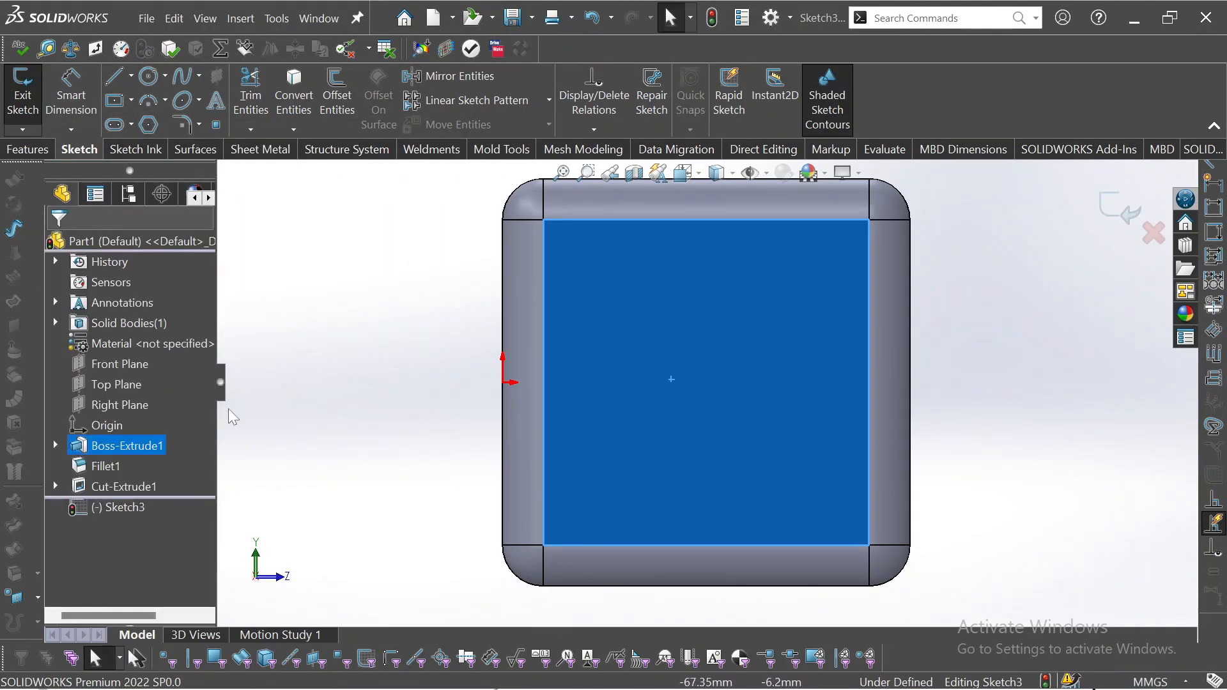
click(117, 106)
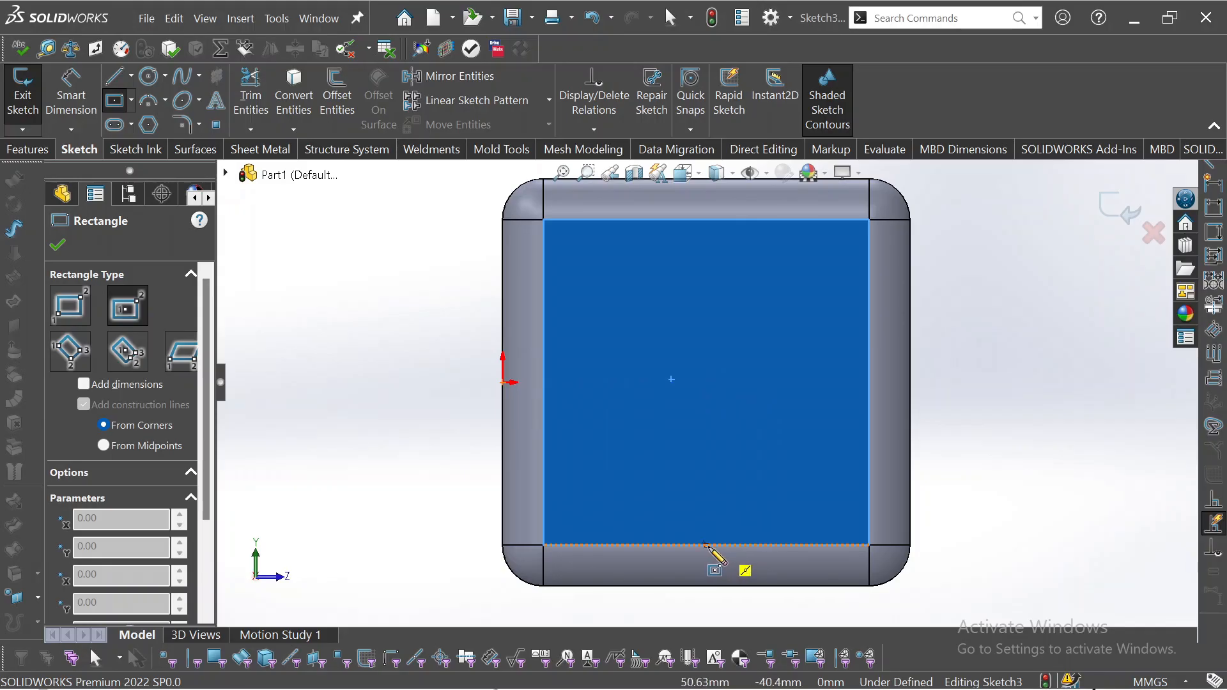
click(713, 382)
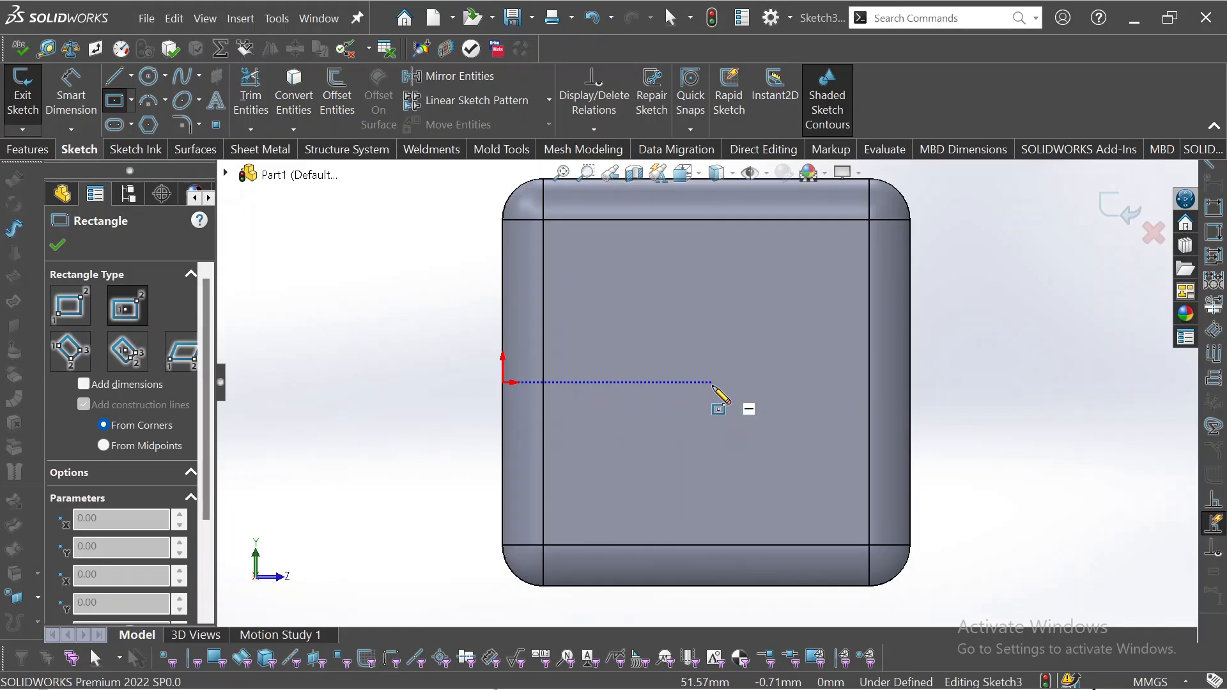
click(797, 476)
key(Escape)
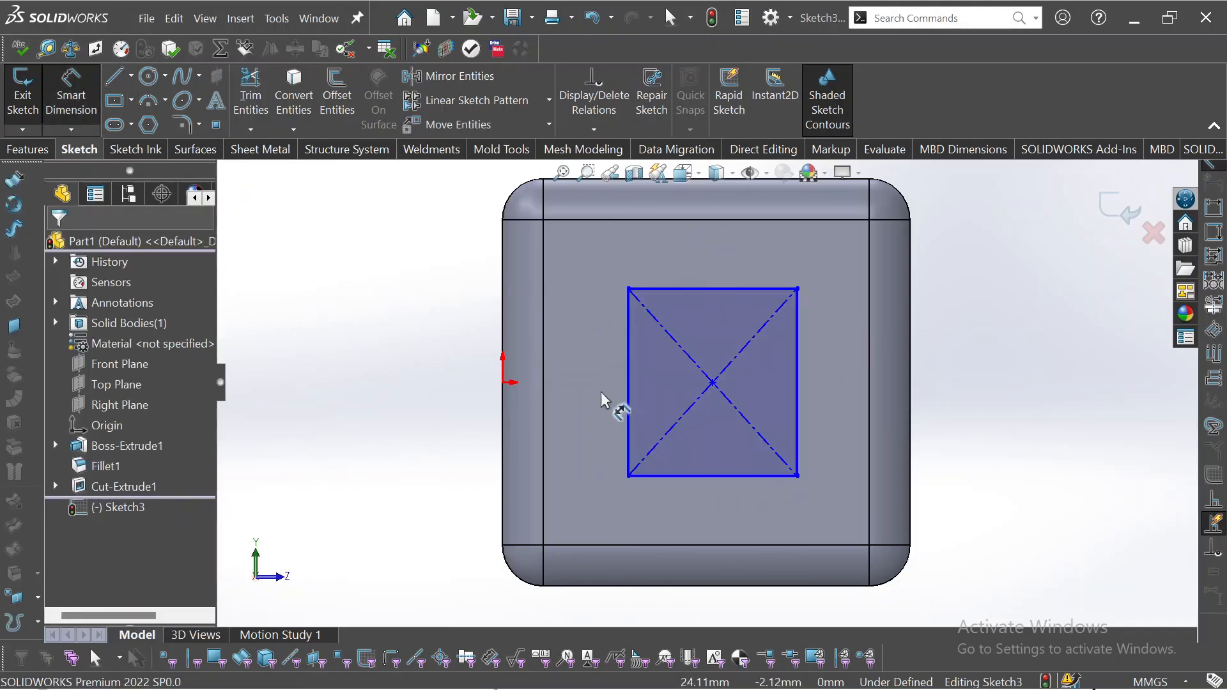
- Dimension the rectangle's height and width to 40 mm each
click(630, 382)
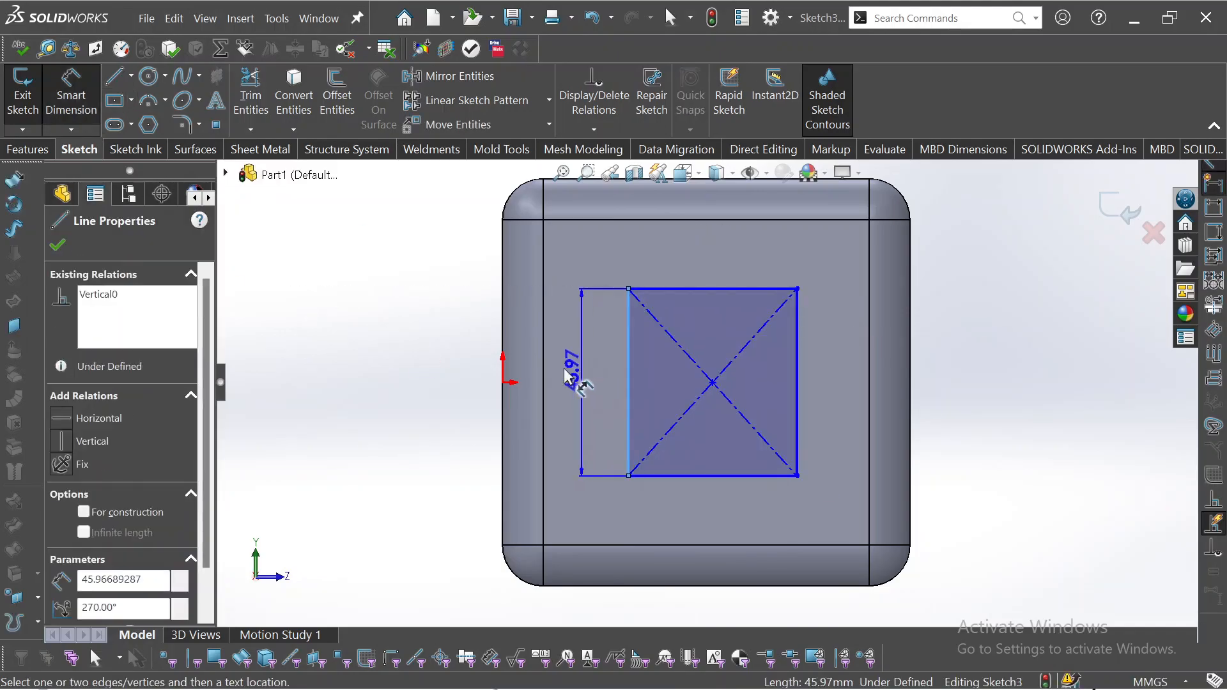
click(443, 376)
text(40)
key(Return)
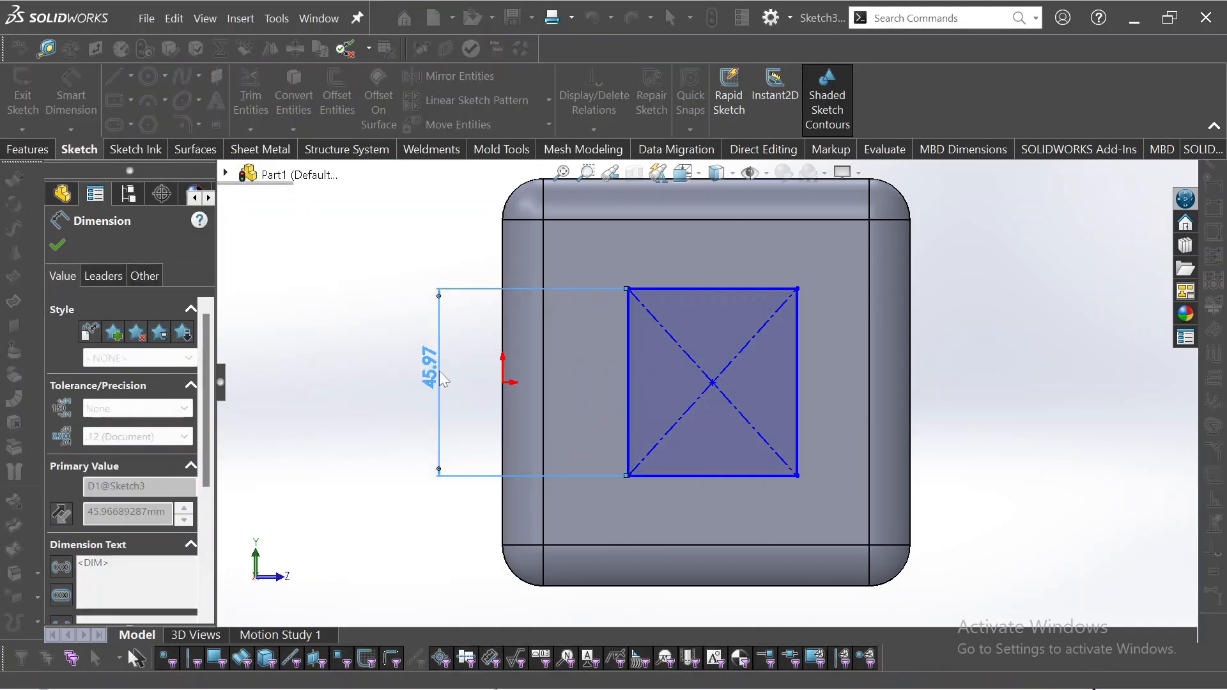
click(732, 289)
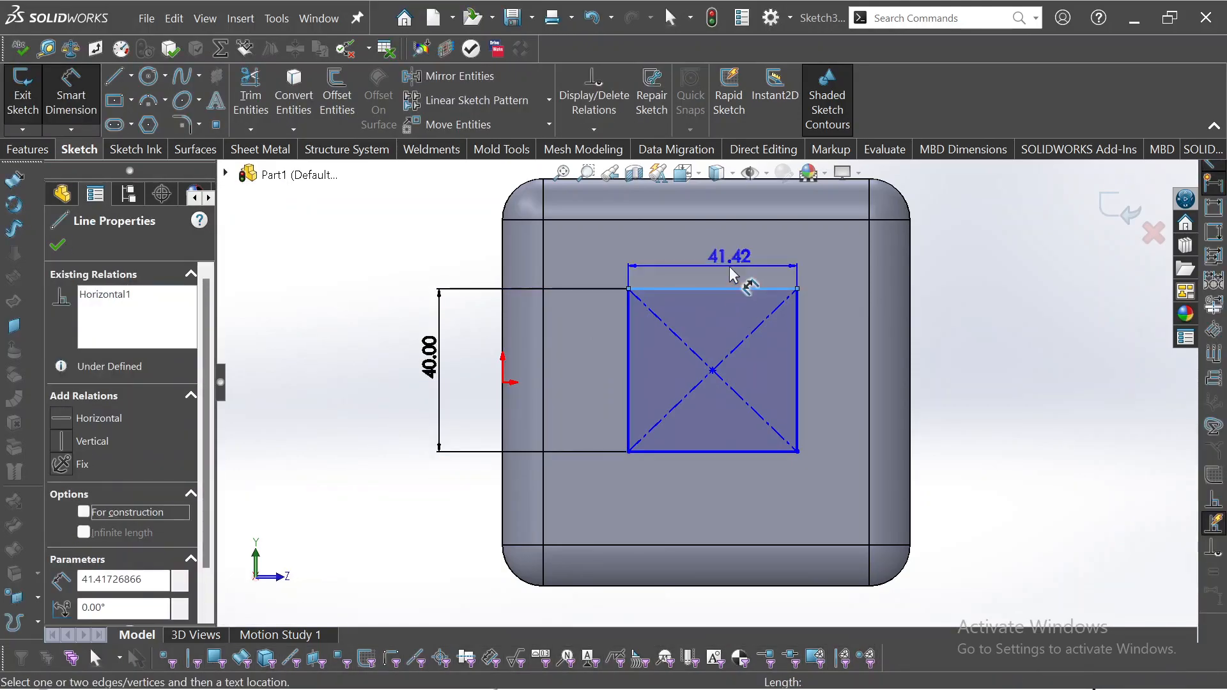
click(729, 268)
text(40)
key(Return)
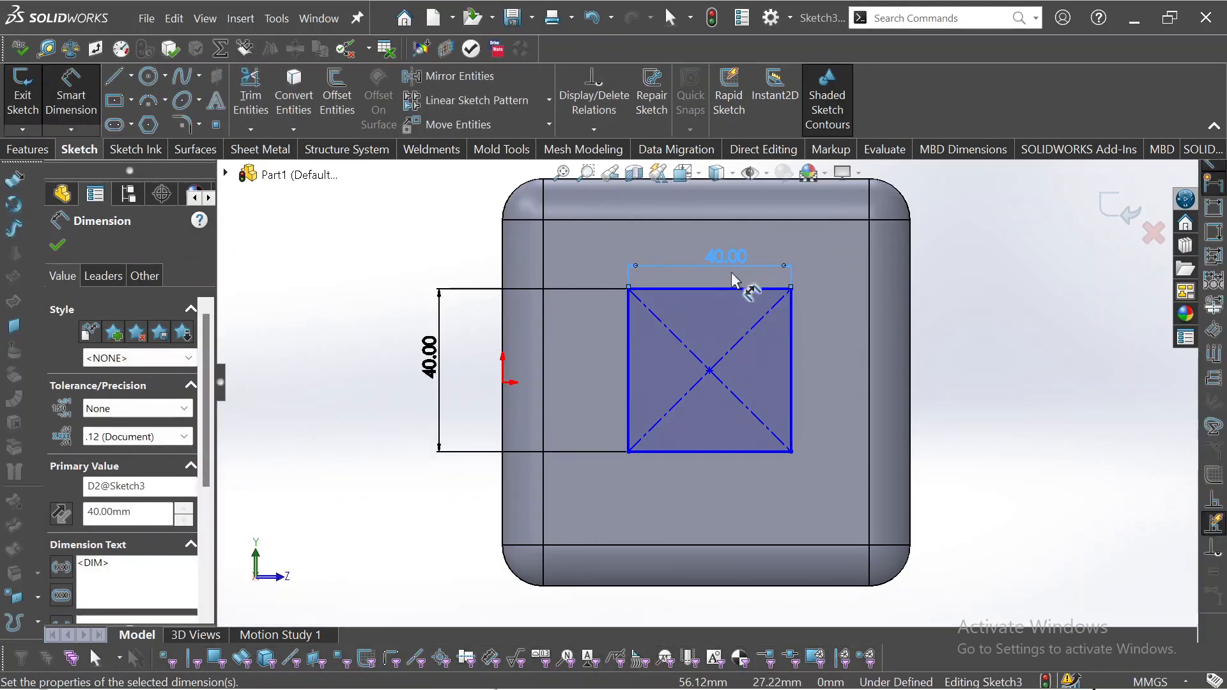
key(Escape)
- Add a horizontal relation between the rectangle's centre point and the origin
click(710, 370)
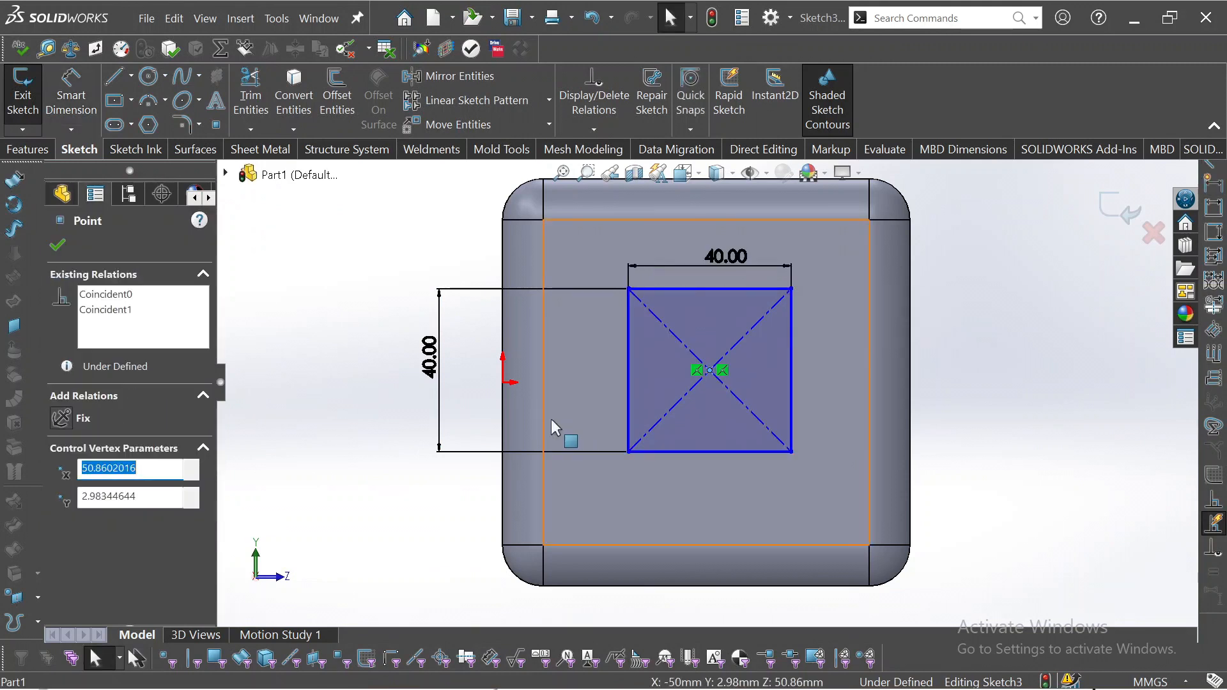
ctrl+click(503, 382)
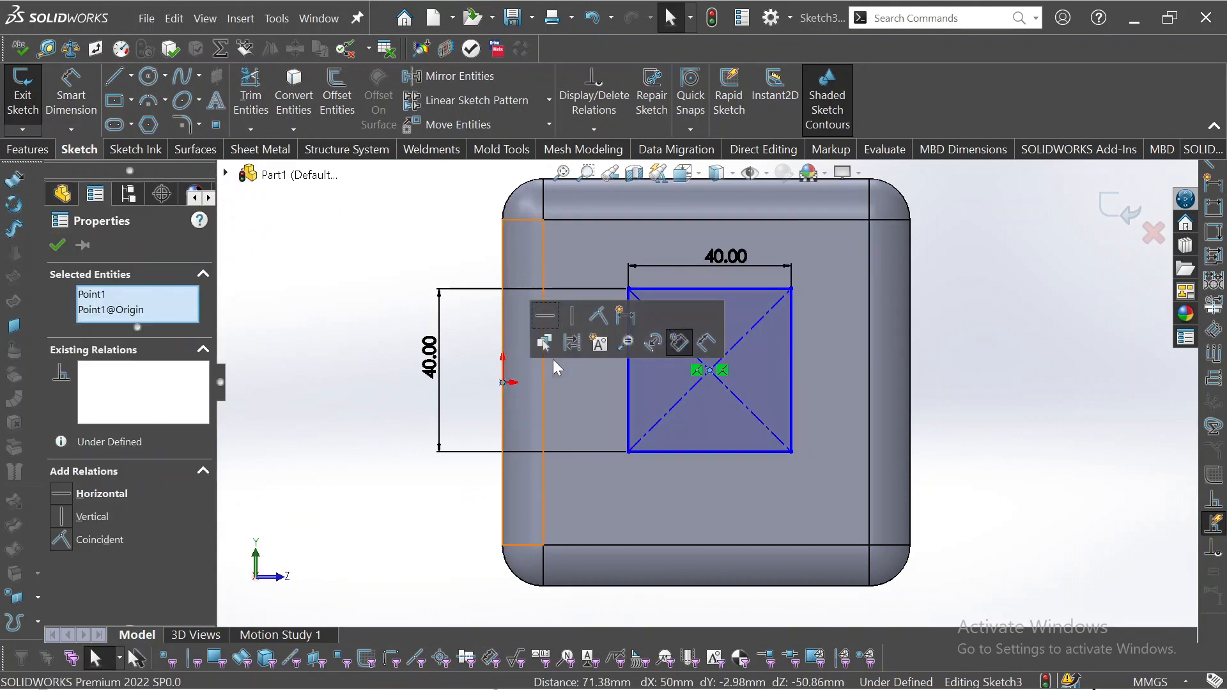
click(547, 336)
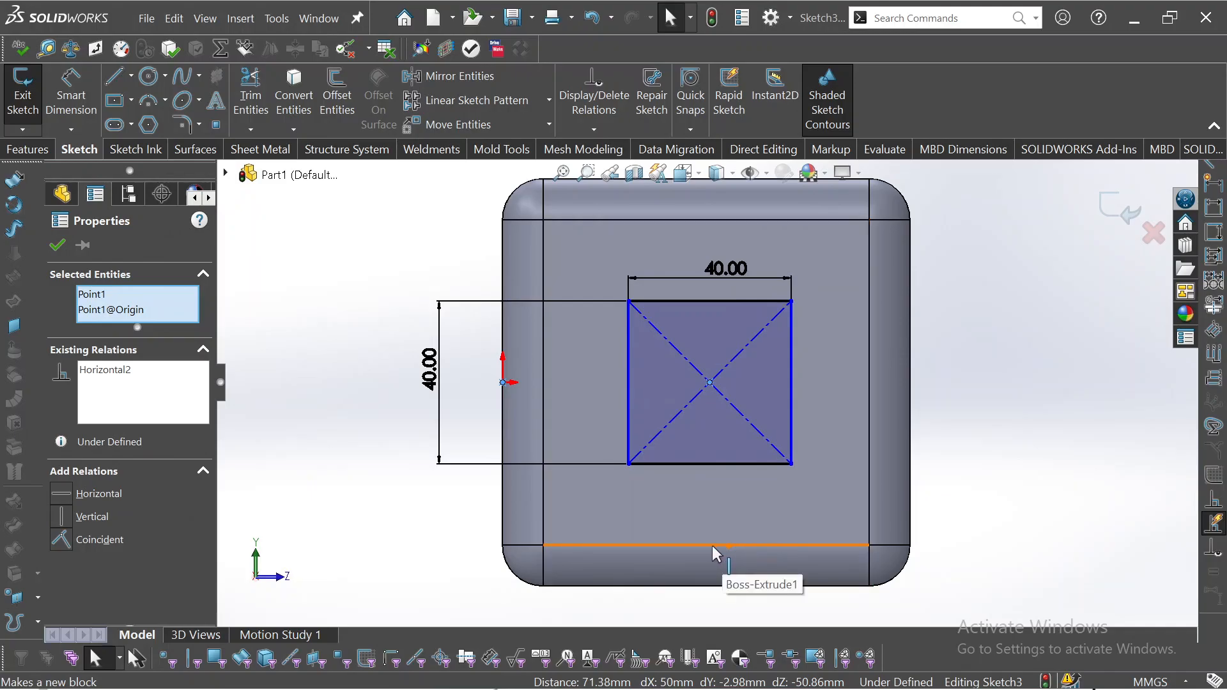
key(Escape)
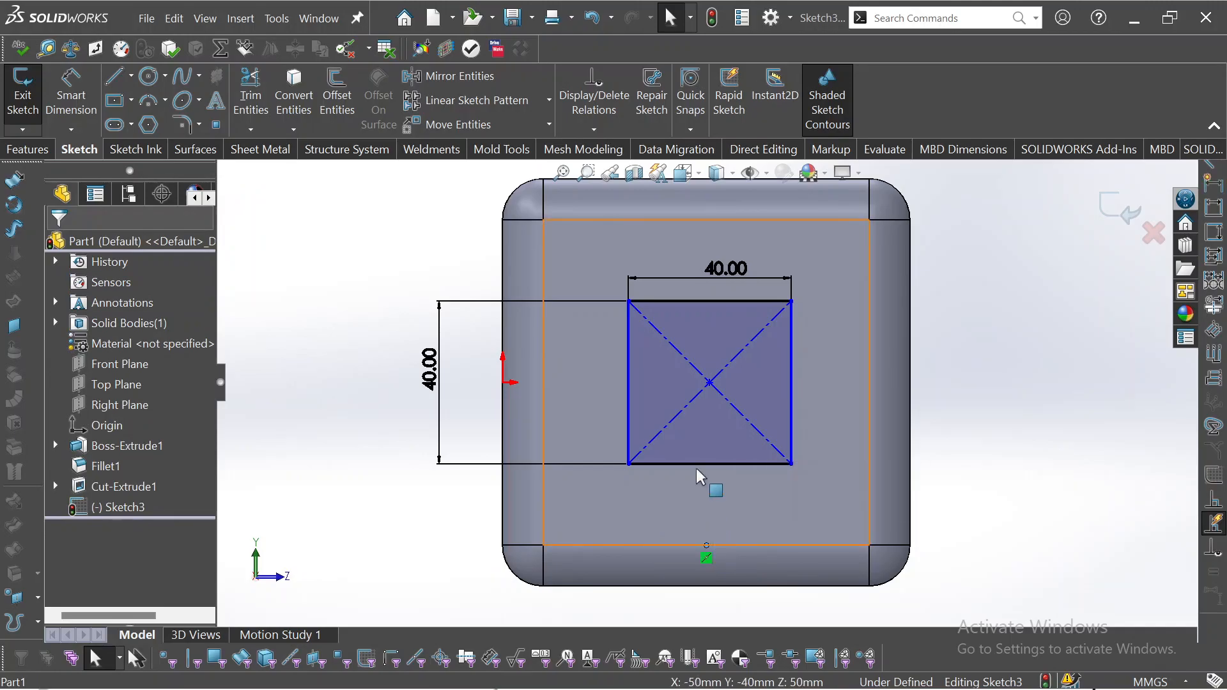
- Align the rectangle's centre vertically with the lower edge's midpoint and convert its four sides to construction geometry
ctrl+click(710, 384)
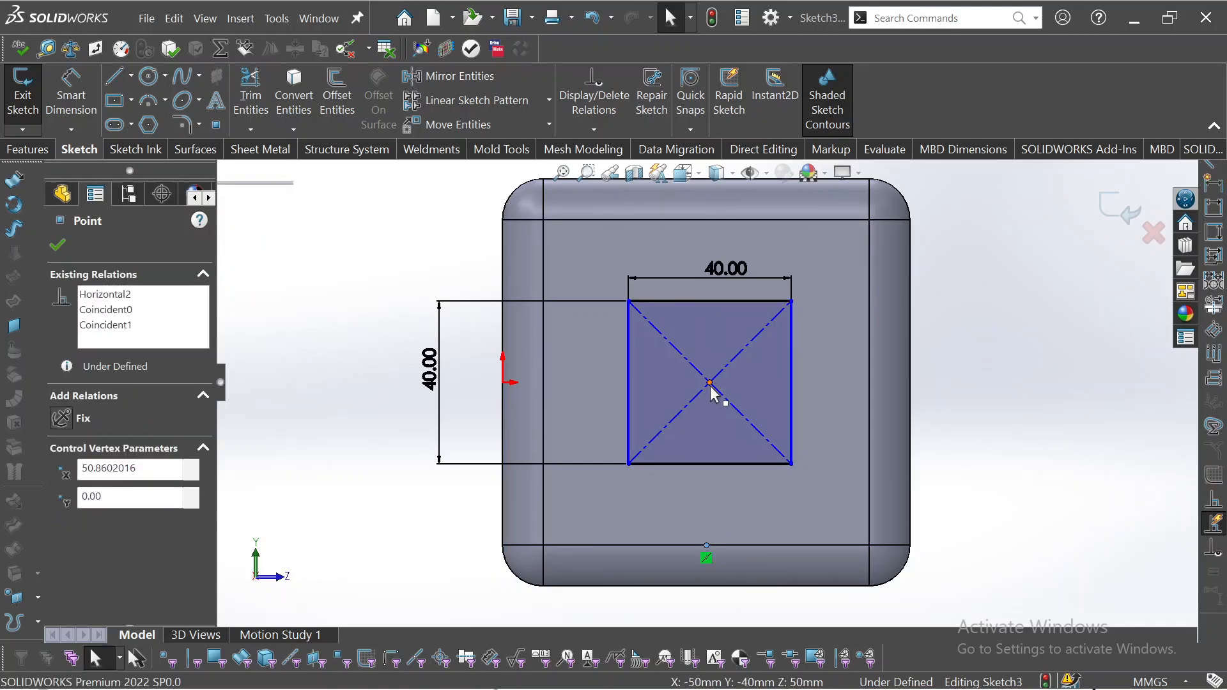
click(778, 317)
click(953, 419)
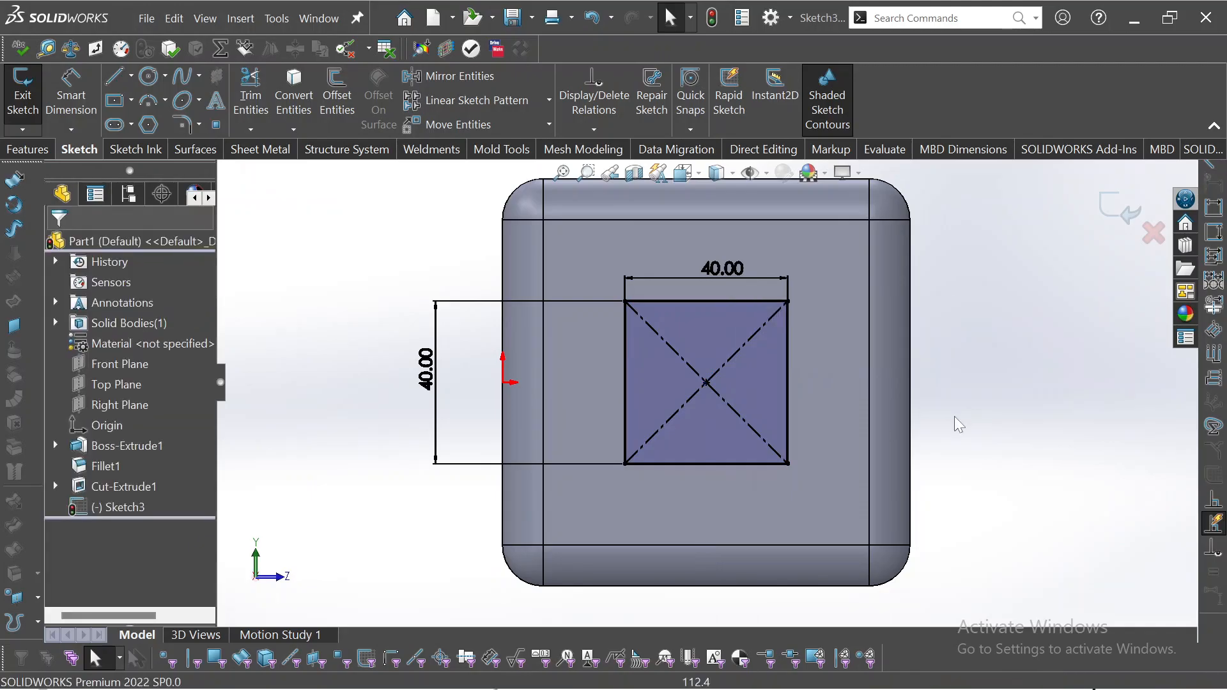
click(770, 380)
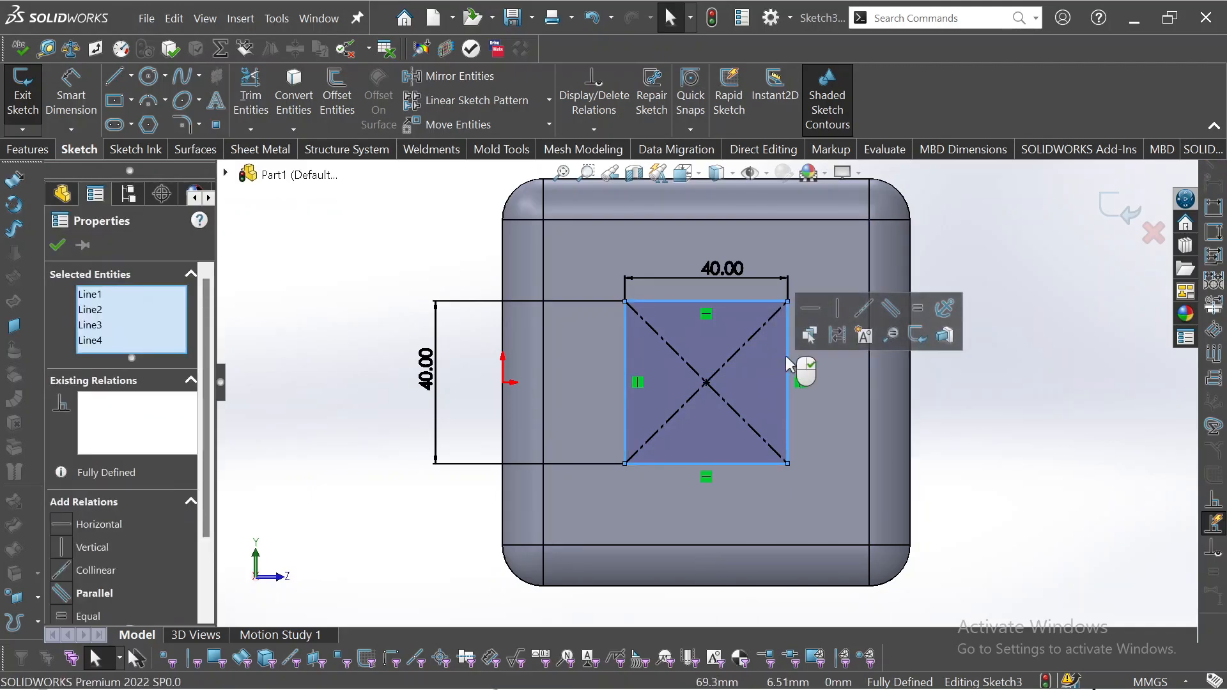
click(837, 334)
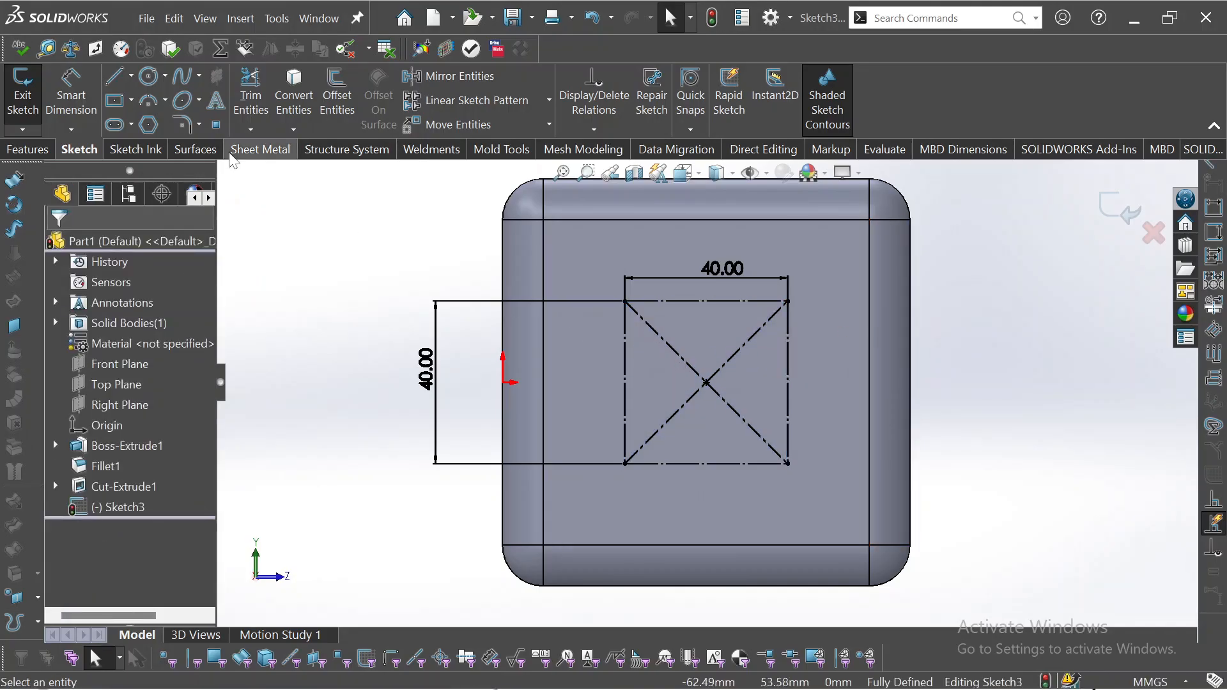
- Draw four circles of differing sizes, two centred on the construction rectangle's lower corners and two near its upper corners
click(148, 76)
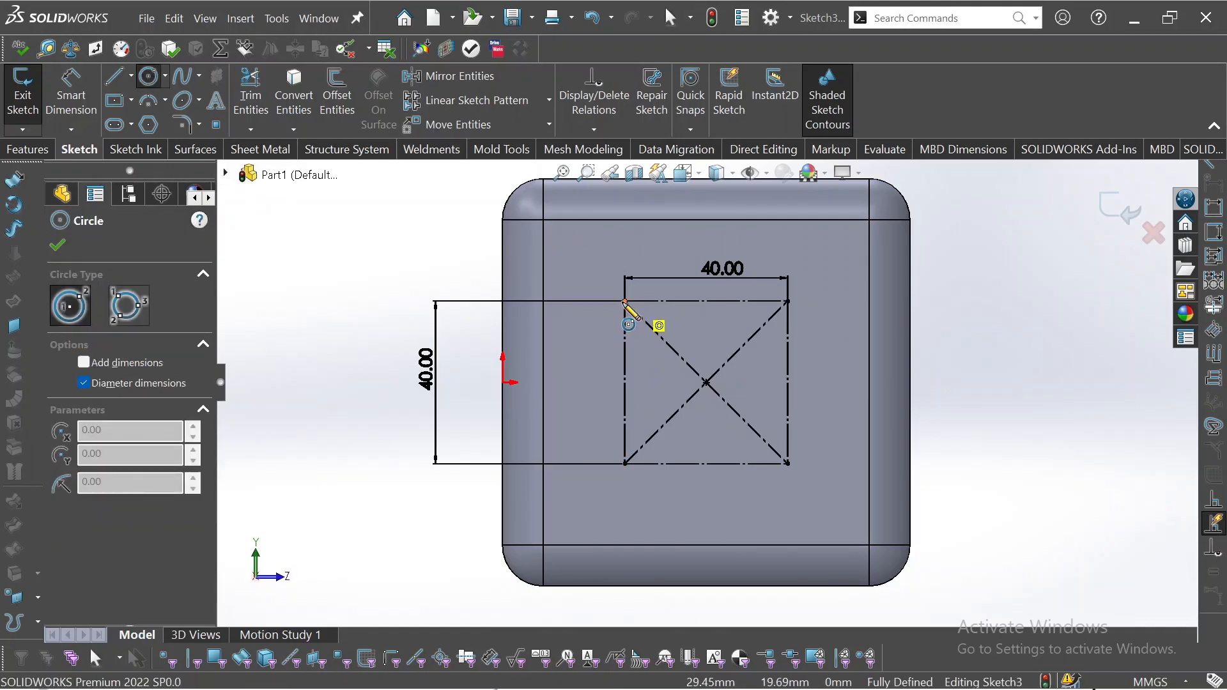
click(625, 301)
click(672, 326)
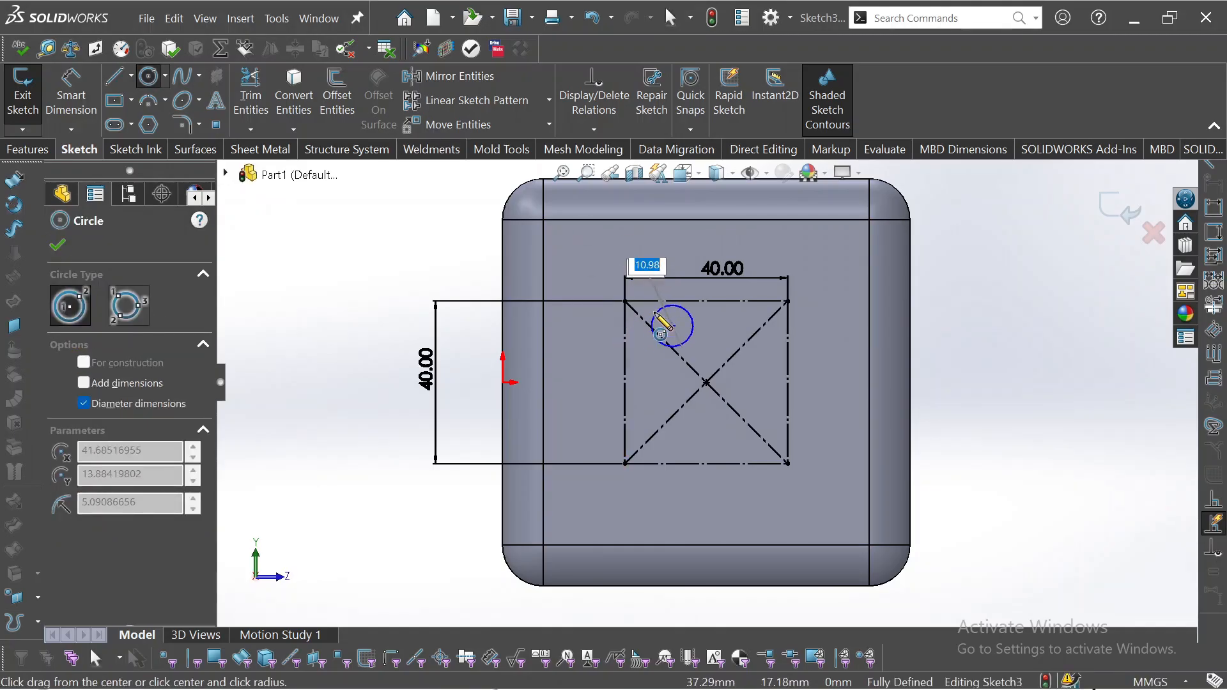
click(653, 313)
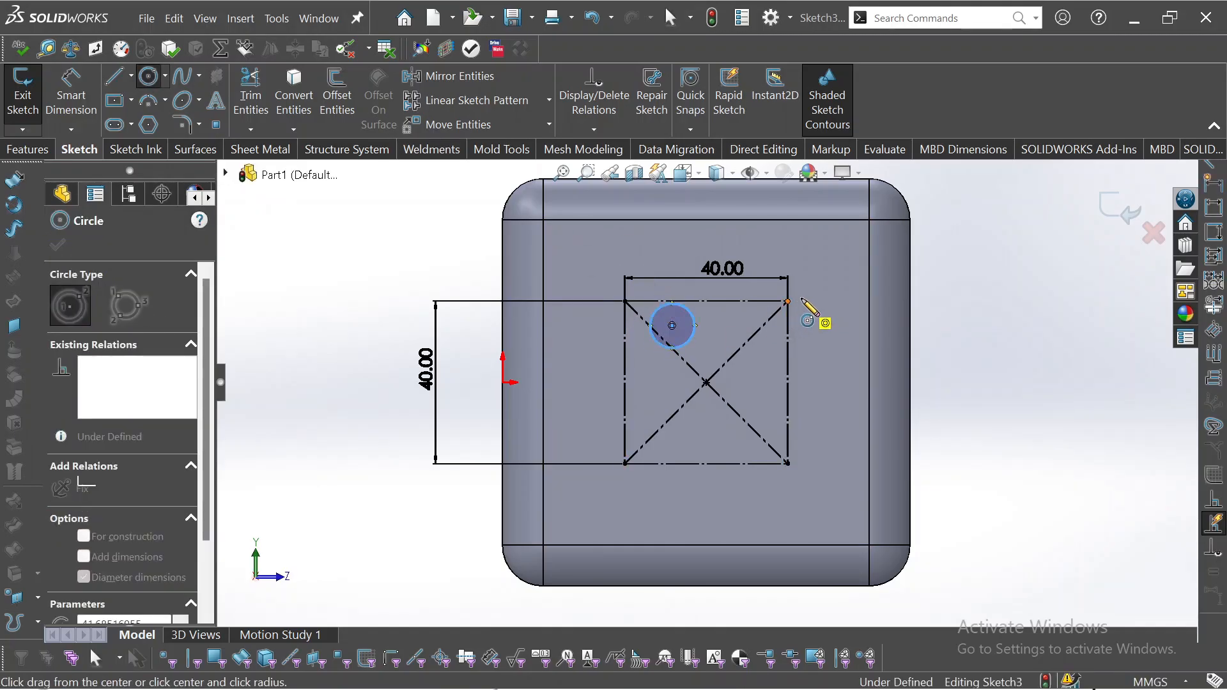
click(788, 301)
click(821, 277)
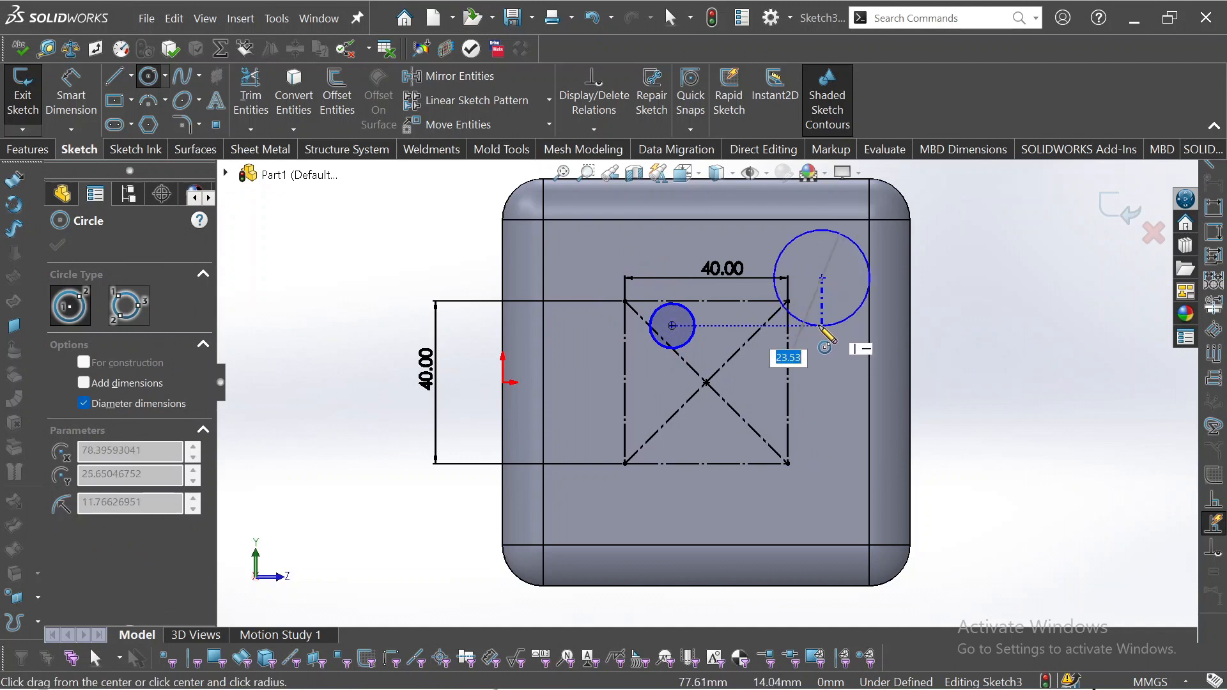
click(822, 311)
click(788, 464)
click(819, 476)
click(625, 464)
click(665, 465)
key(Escape)
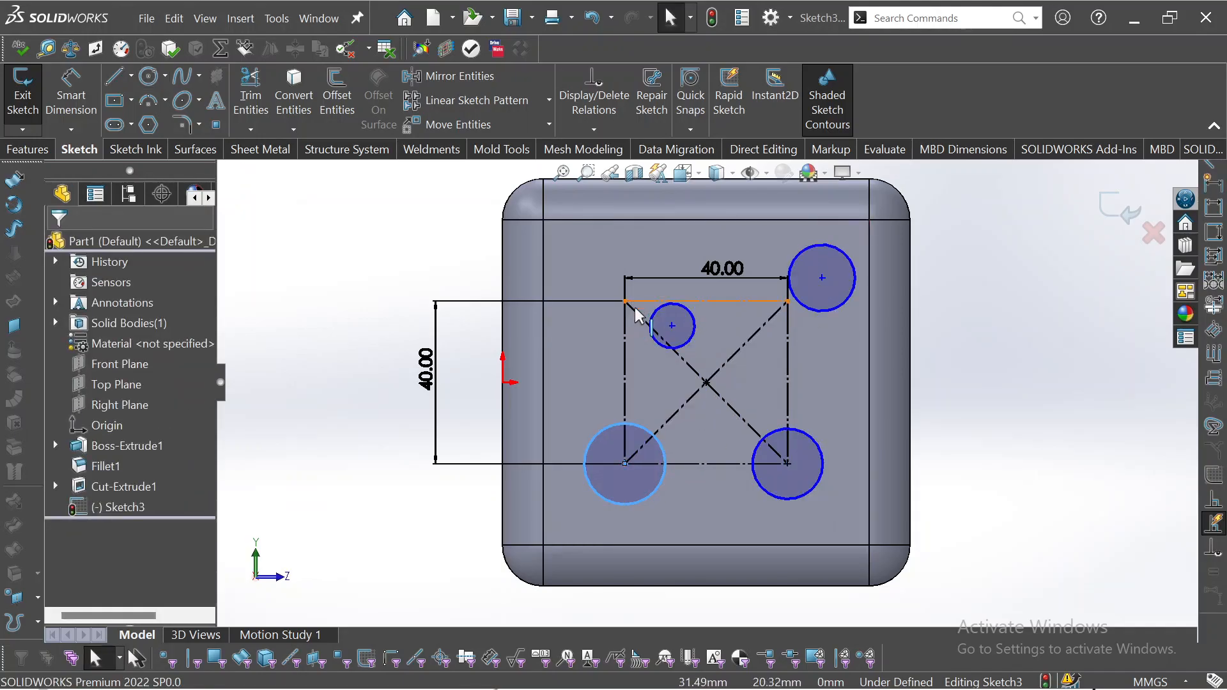
- Make the centres of the two upper circles coincident with the construction rectangle's upper corners
click(672, 325)
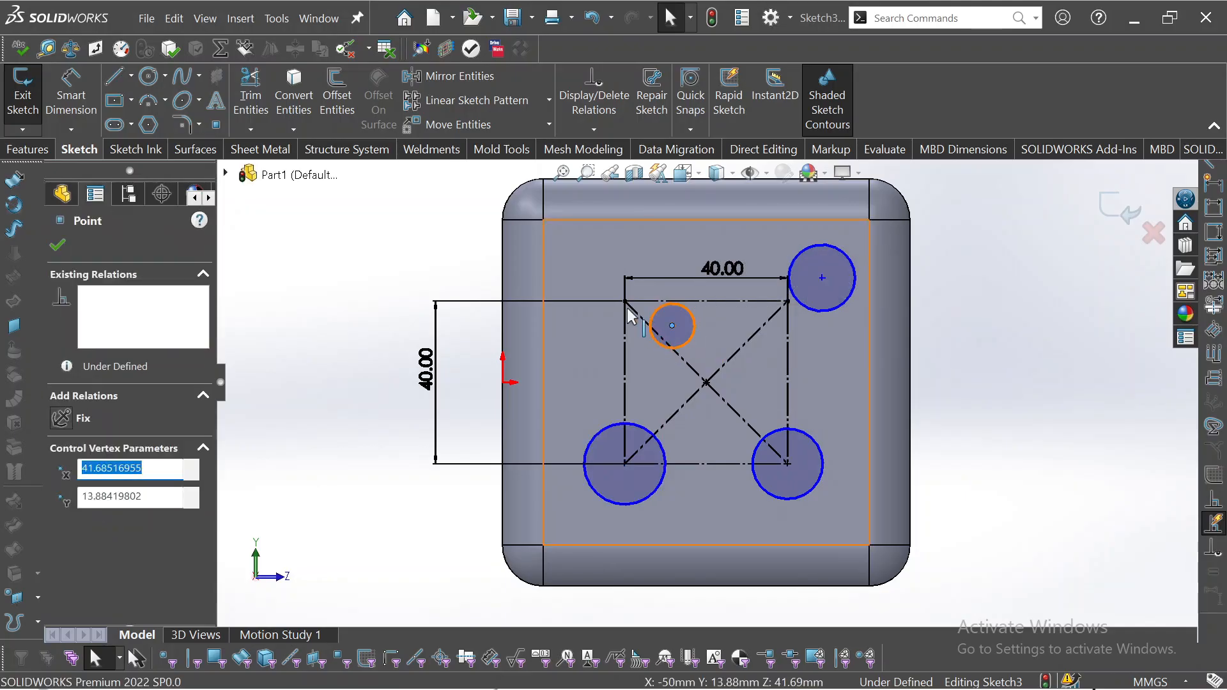
ctrl+click(624, 302)
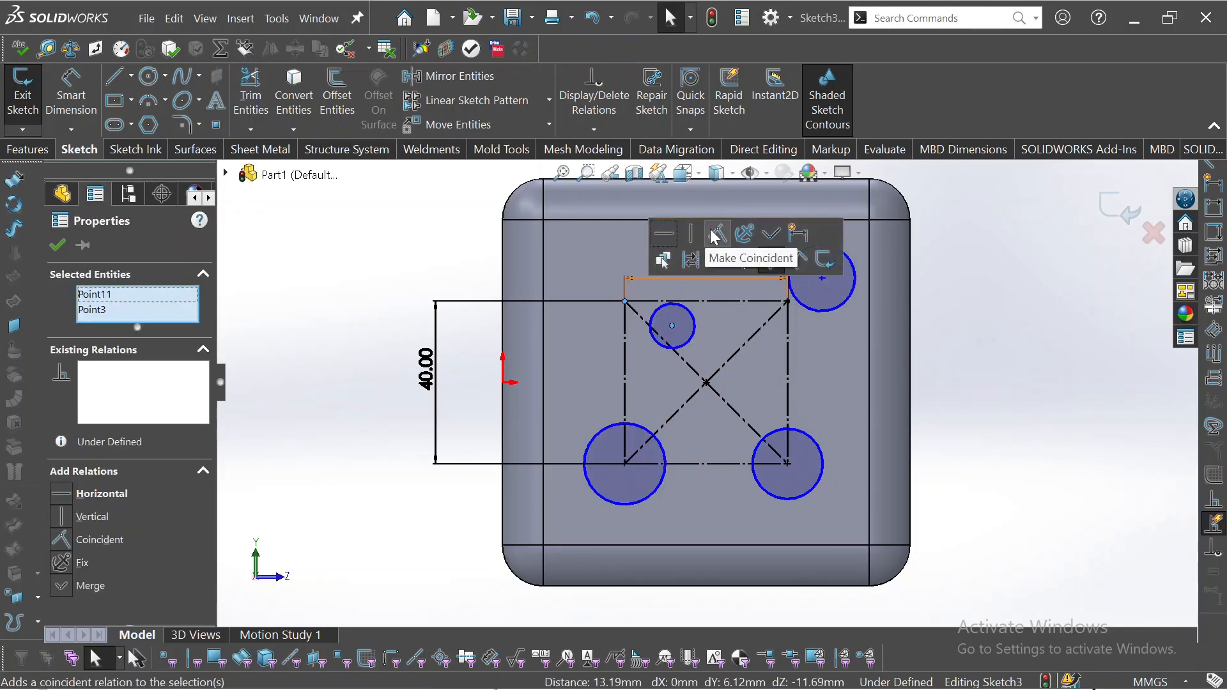
click(685, 255)
click(843, 350)
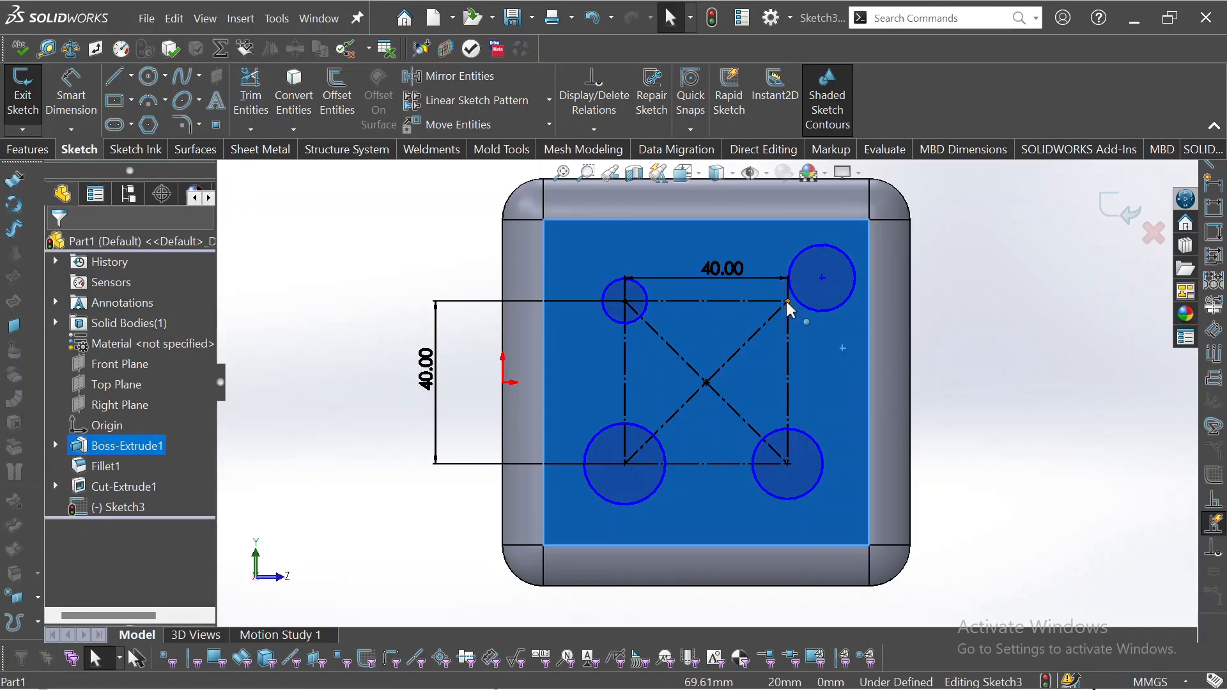
click(823, 278)
ctrl+click(788, 302)
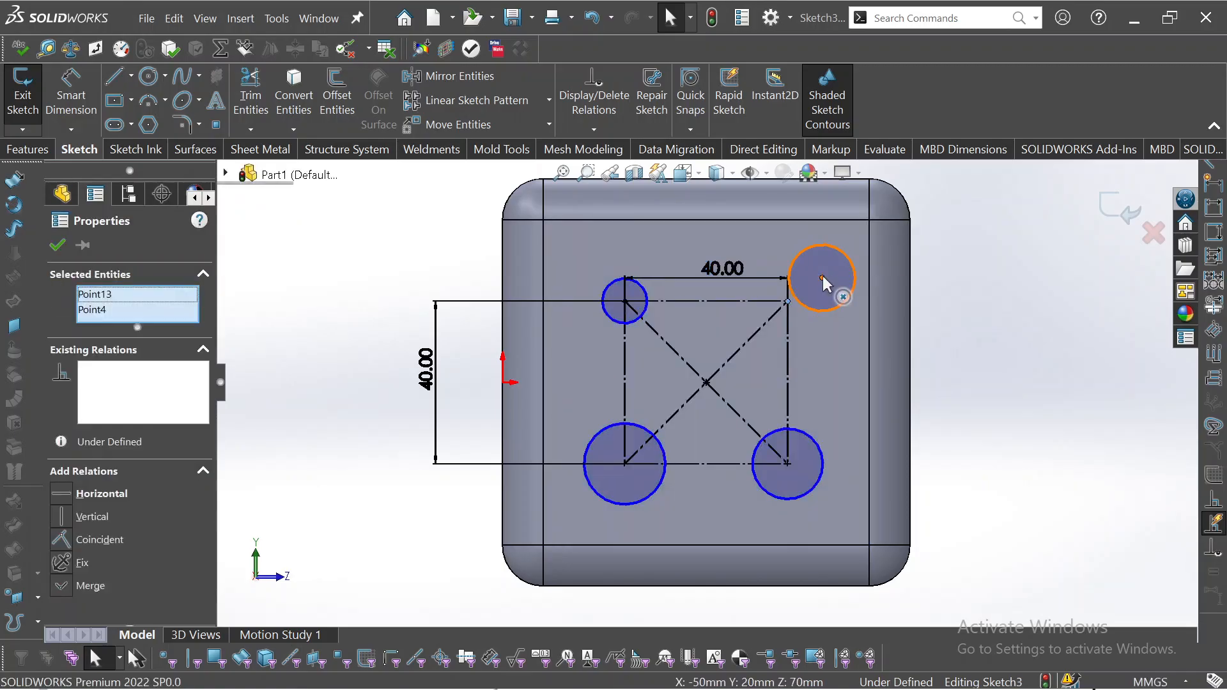
click(912, 211)
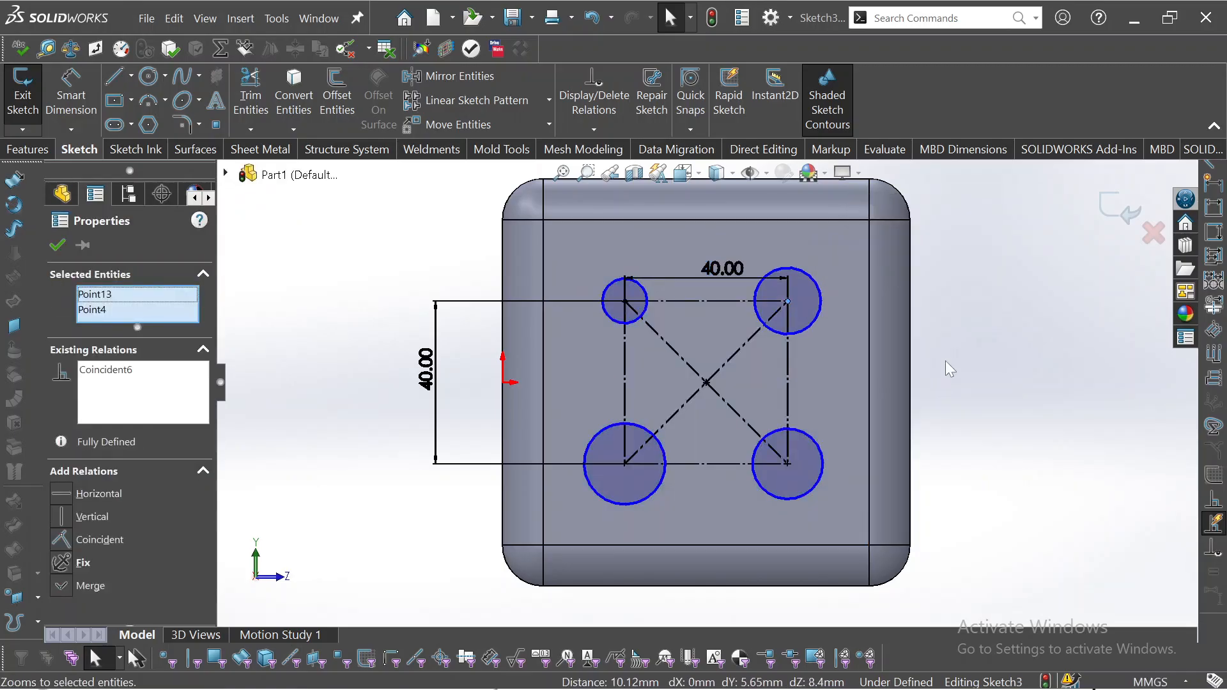
click(928, 350)
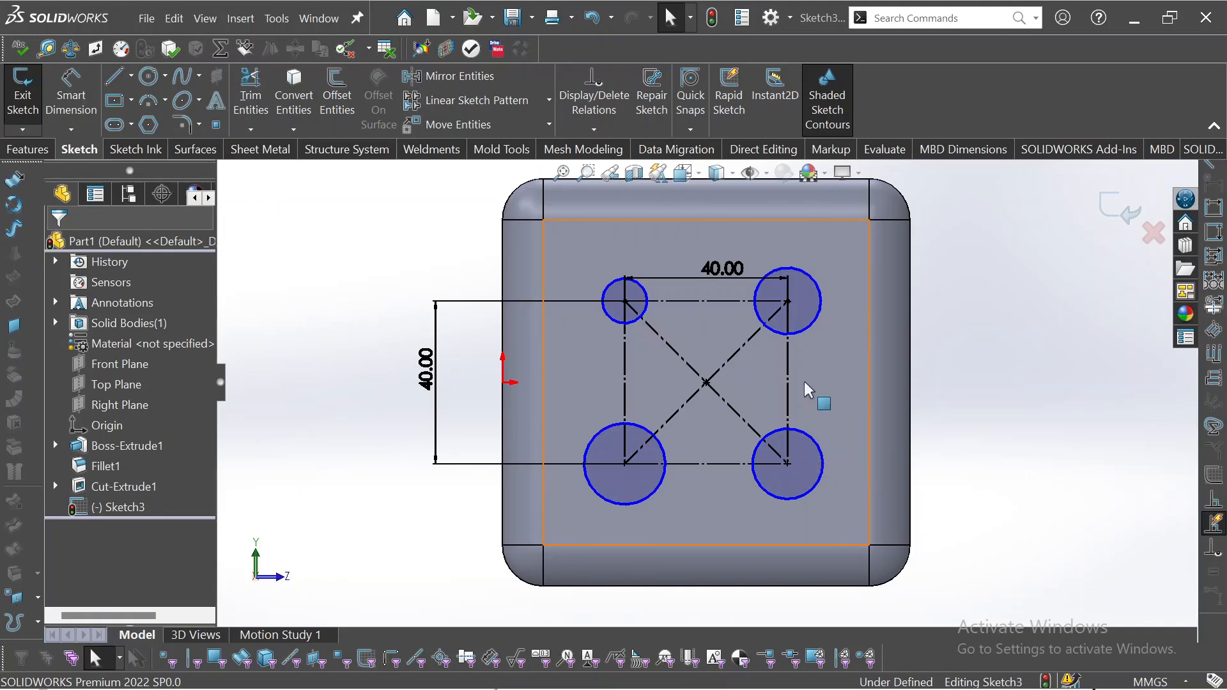
- Add an equal relation among all four pip circles
click(811, 280)
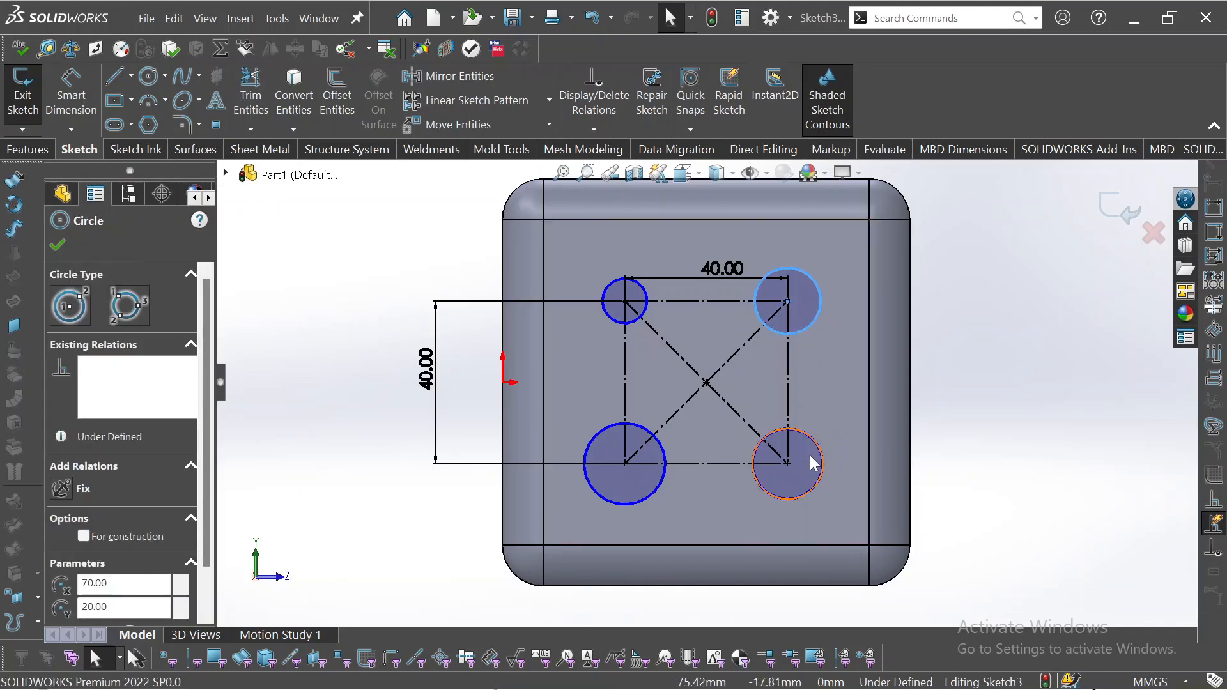
ctrl+click(812, 463)
ctrl+click(665, 460)
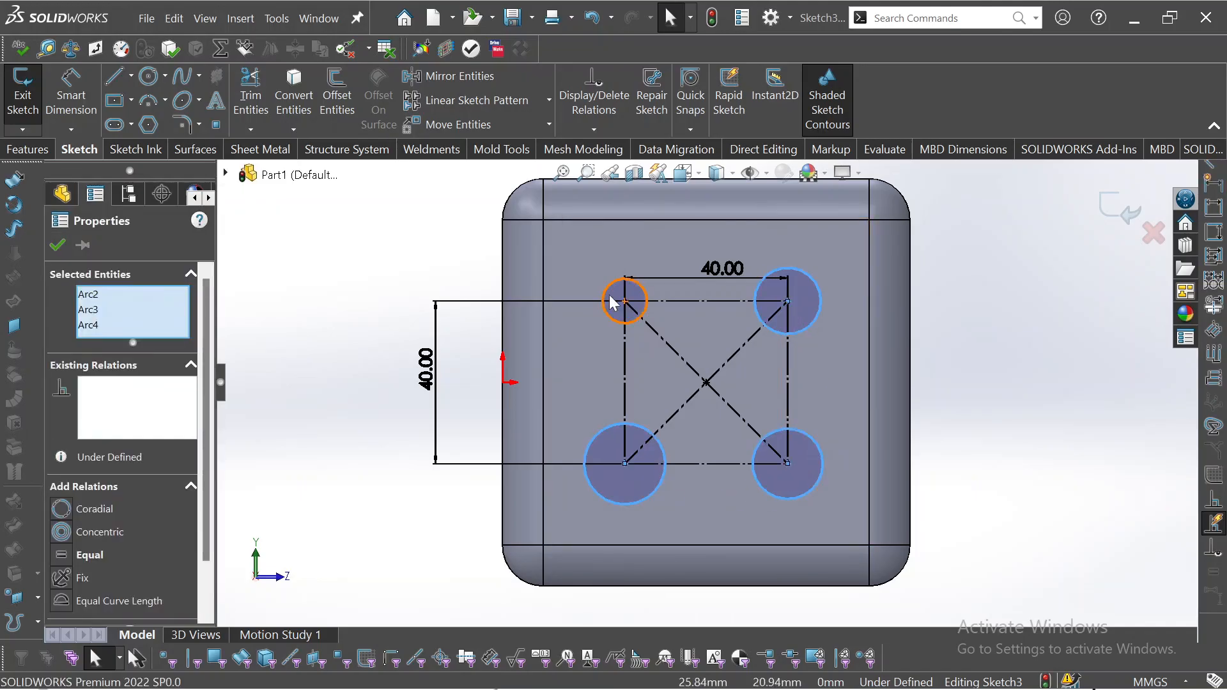
ctrl+click(614, 304)
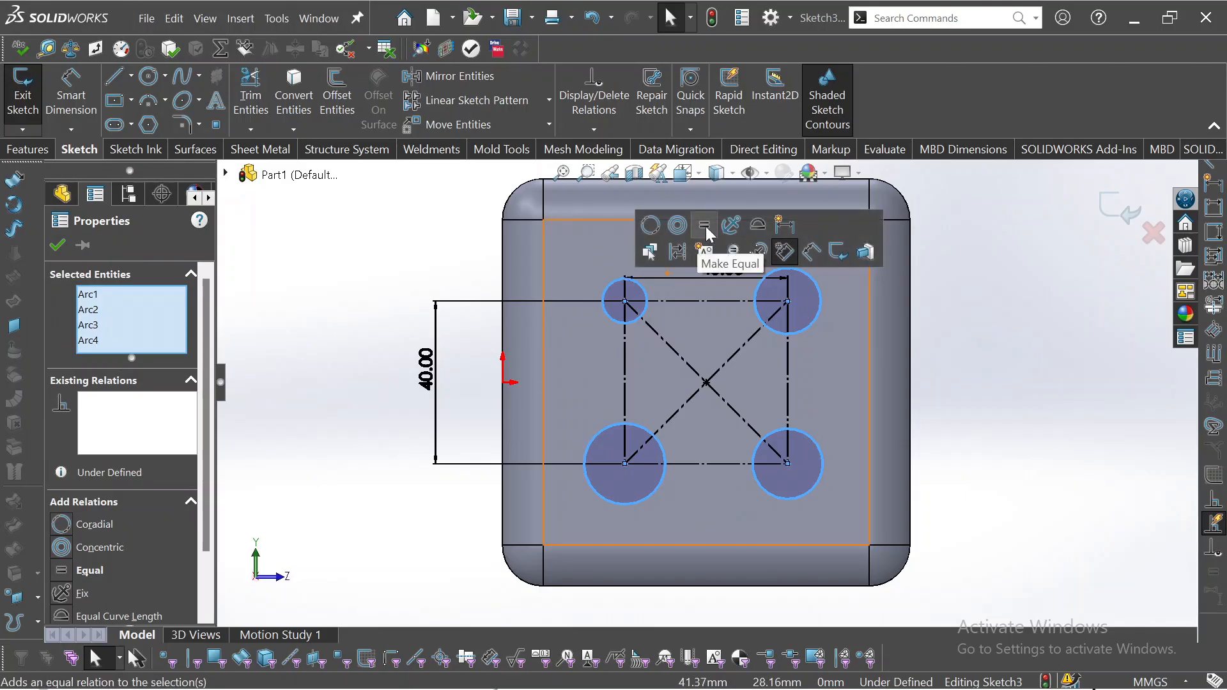
click(705, 227)
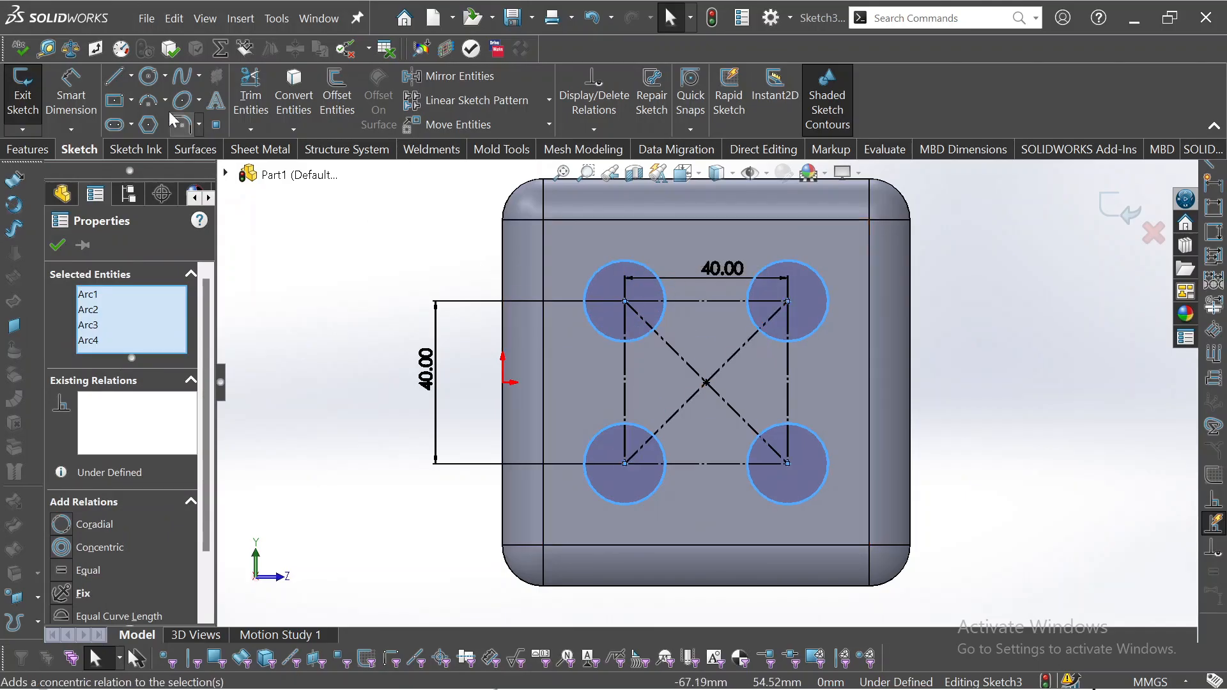
key(Escape)
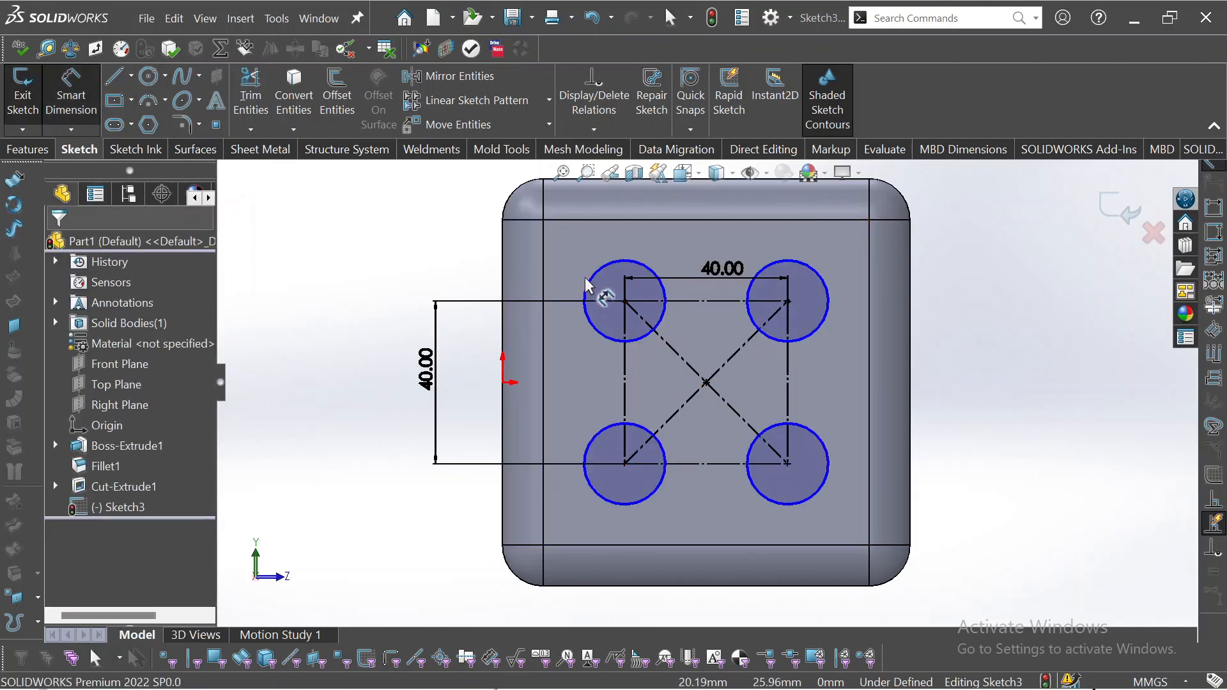
- Dimension the upper-left circle's diameter to 15 mm
click(589, 286)
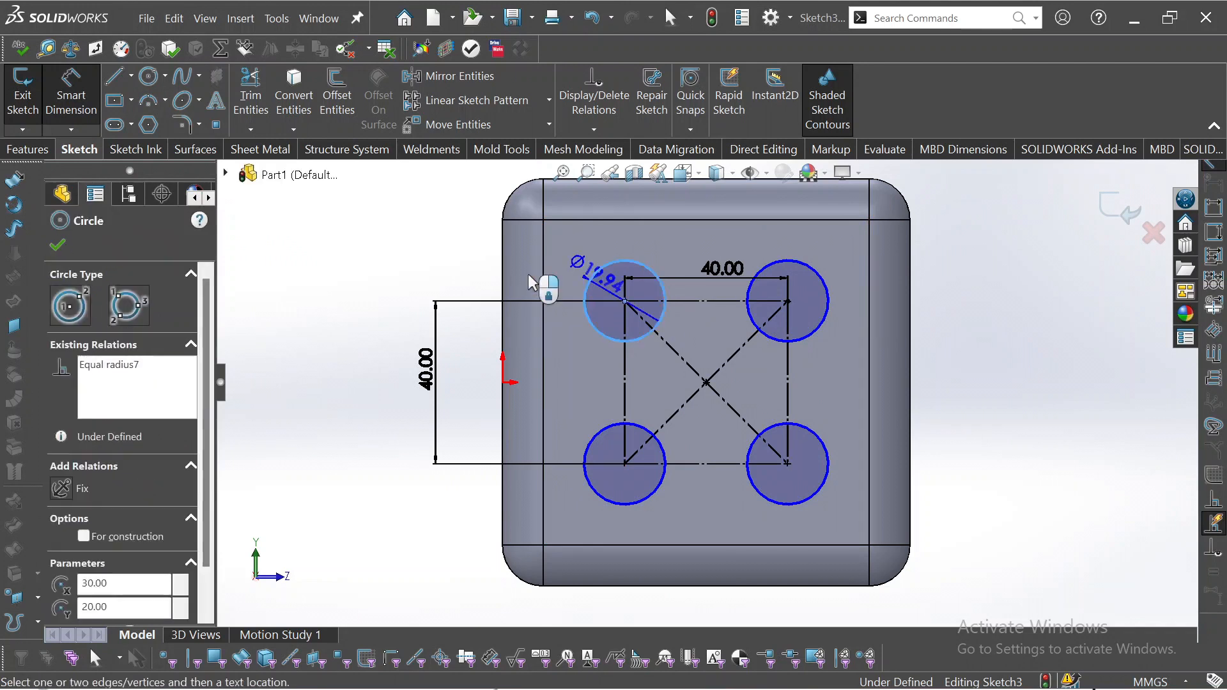
click(418, 248)
text(15)
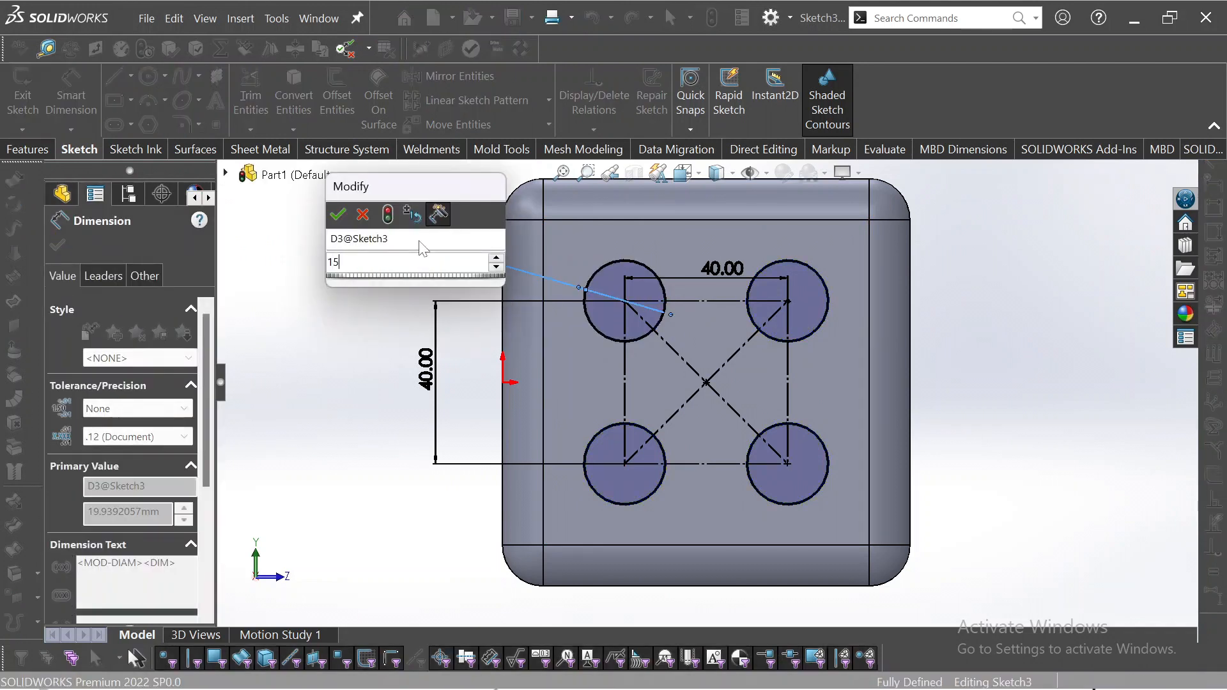
key(Return)
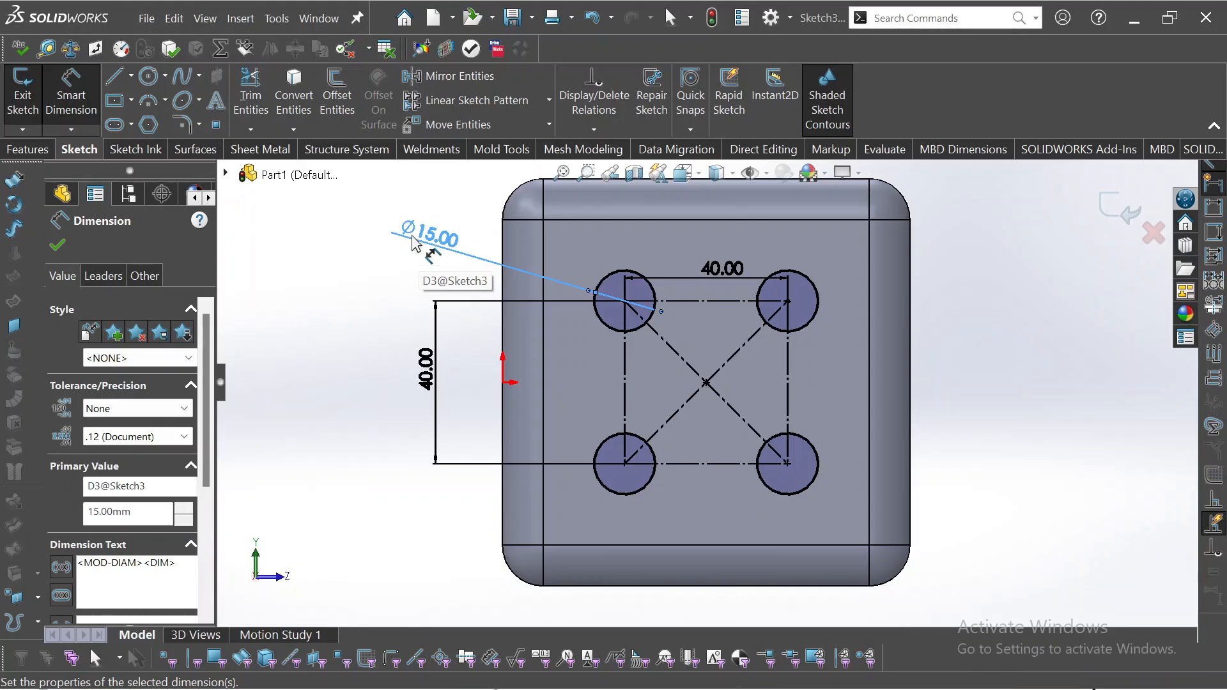
- Cut the four circles into the die with a blind Extruded Cut 5 mm deep
click(26, 150)
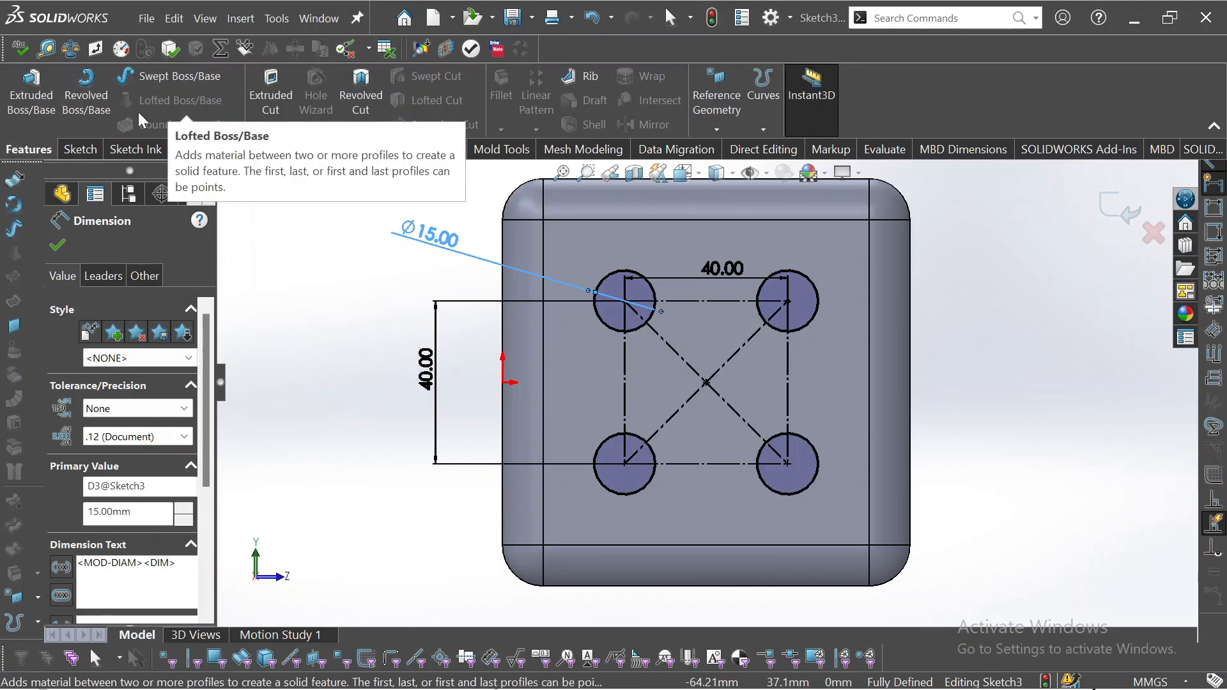
click(271, 96)
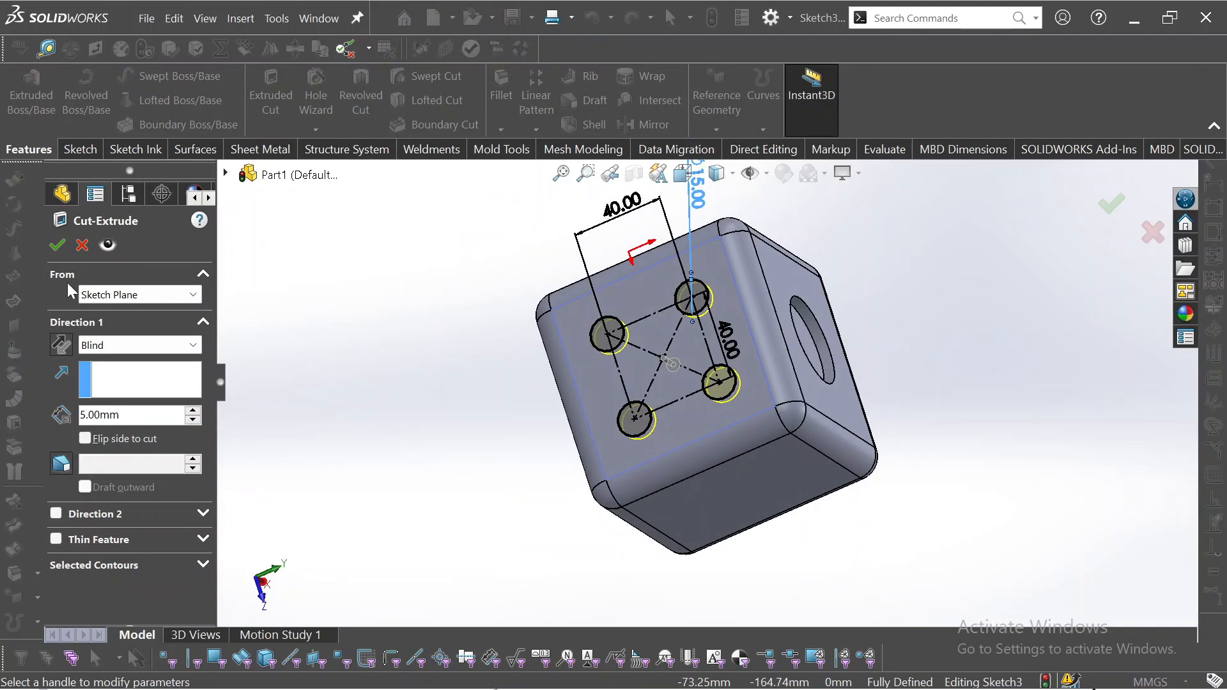
click(57, 244)
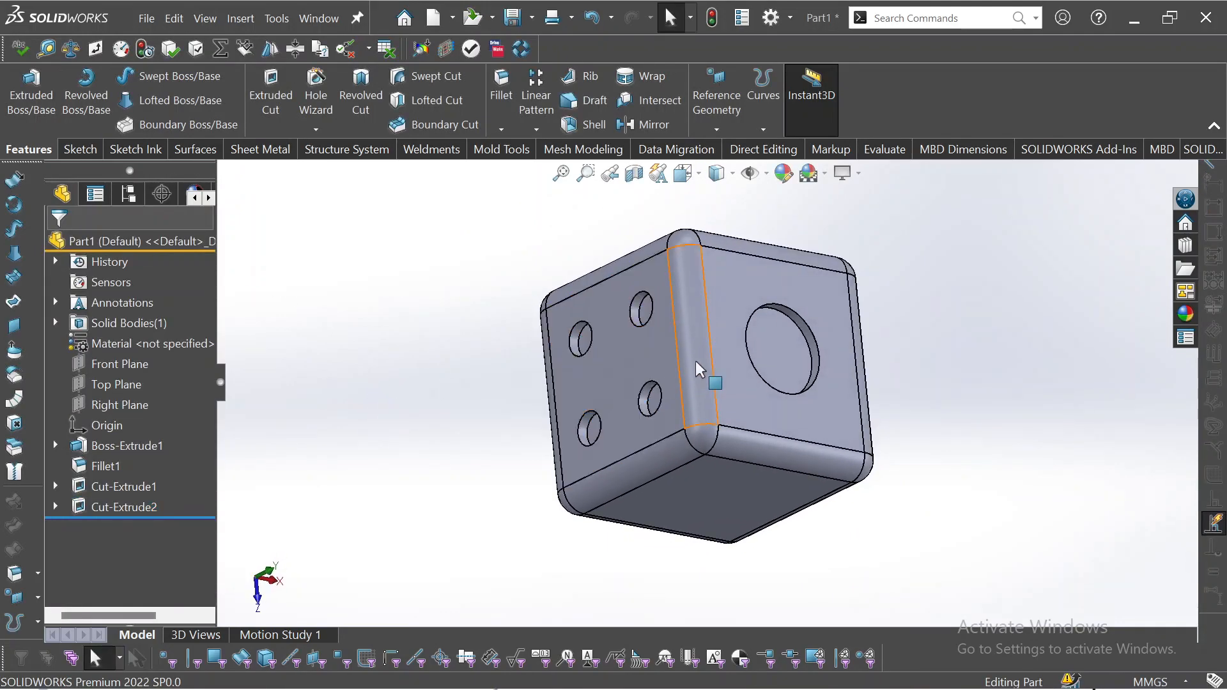
- Rename the cut feature of the single large pip as ONE
middle_drag(642, 364, 337, 438)
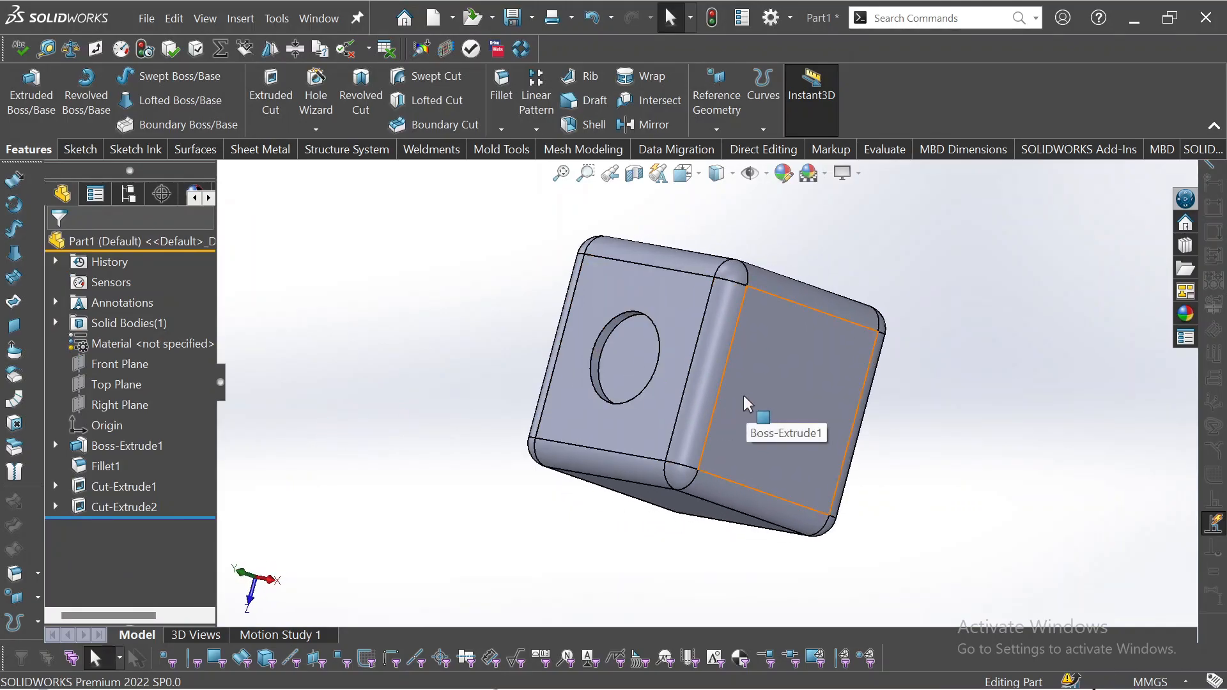
middle_drag(454, 362, 583, 380)
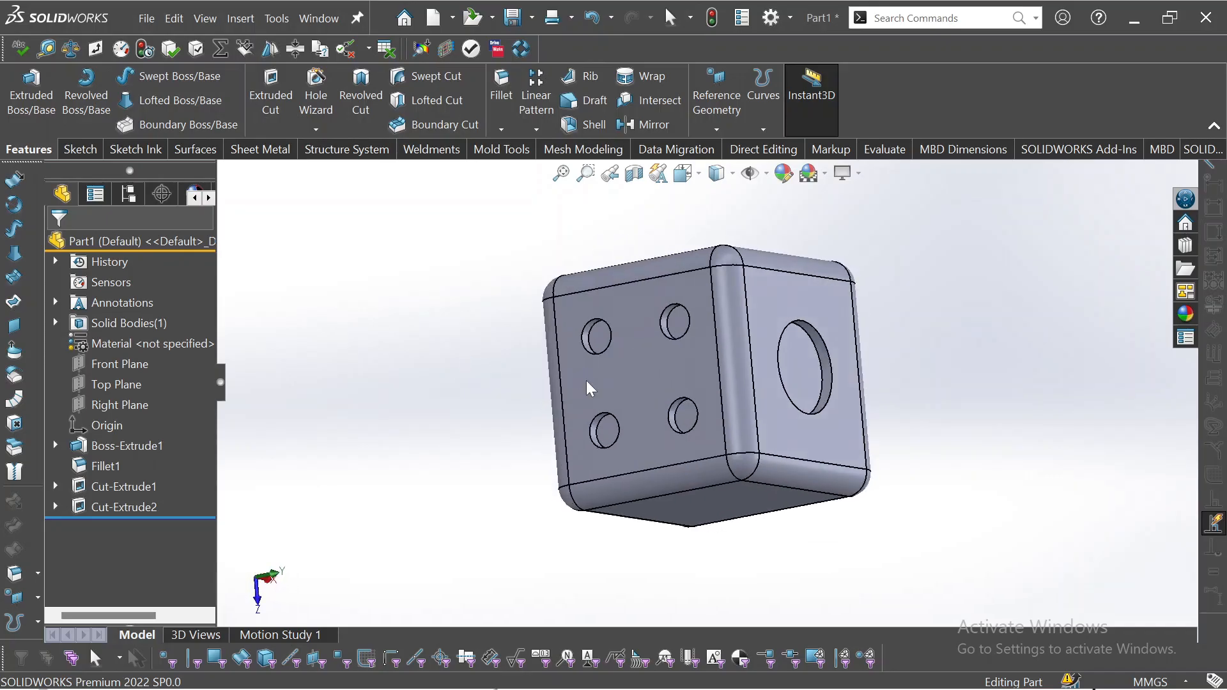
click(112, 487)
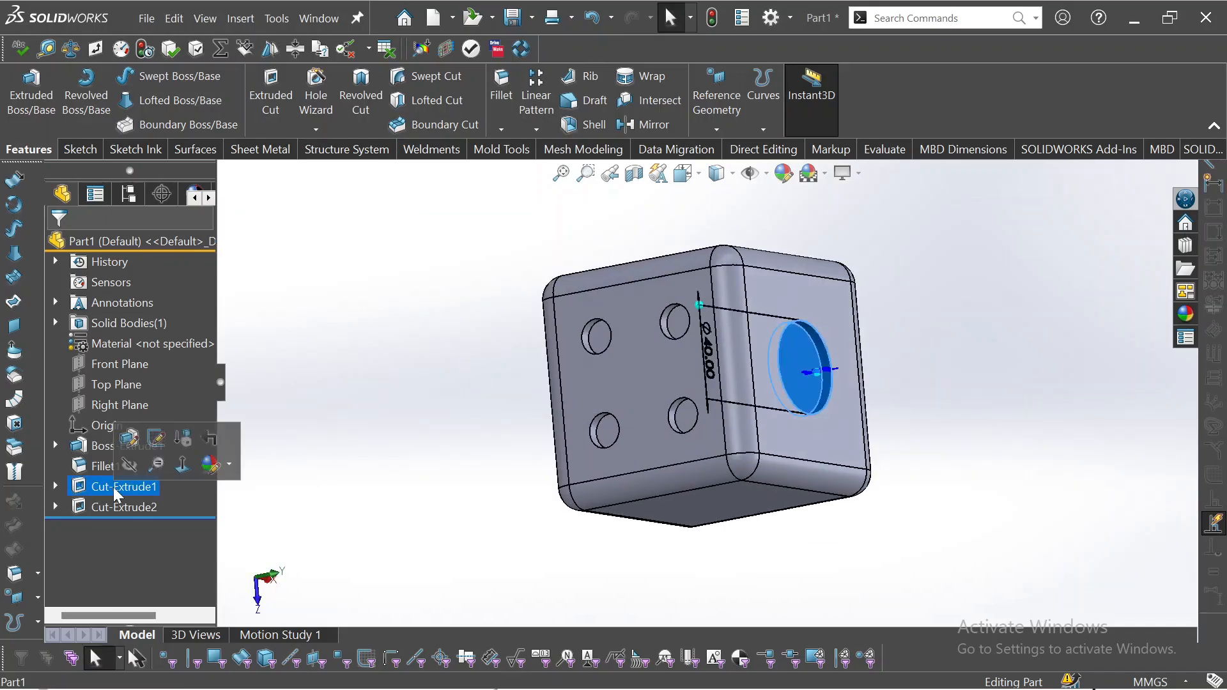
key(F2)
key(BackSpace)
text(ONE)
key(Return)
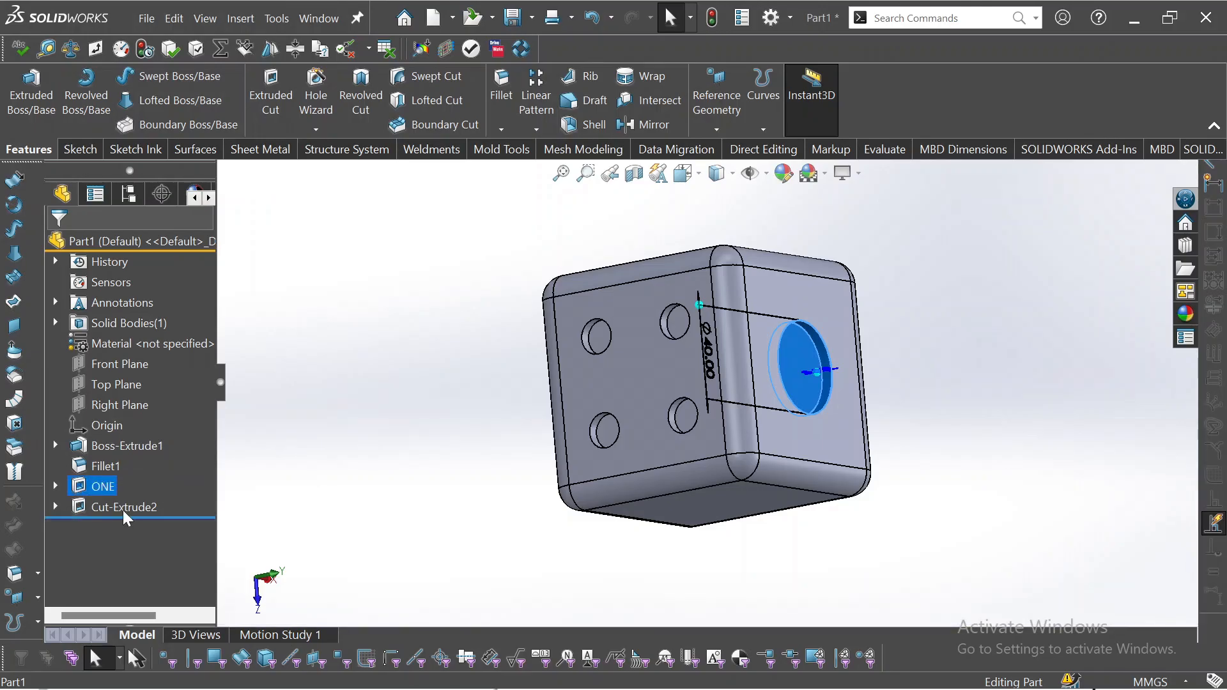
- Rename the four-pip cut feature as TWO
click(124, 509)
click(113, 508)
key(BackSpace)
text(TWO)
key(Return)
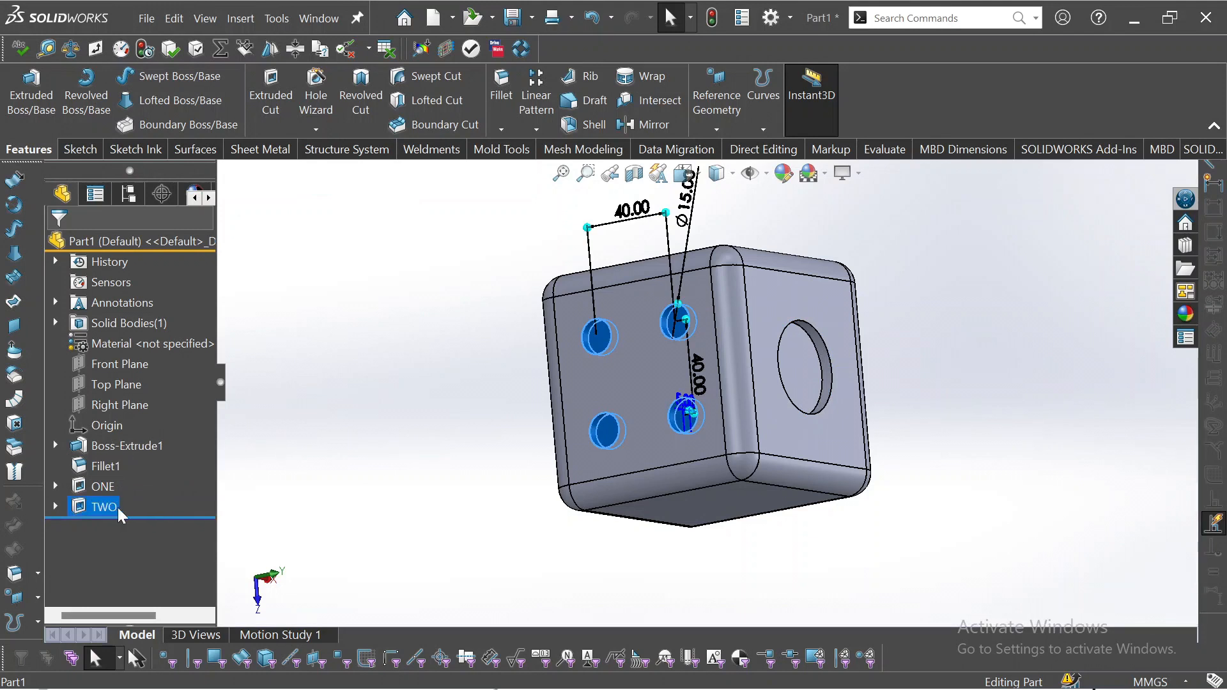
- Start a sketch on the blank face opposite the four-pip side and draw a centre rectangle about 39 mm wide and 49 mm high
middle_drag(842, 421, 728, 441)
click(781, 405)
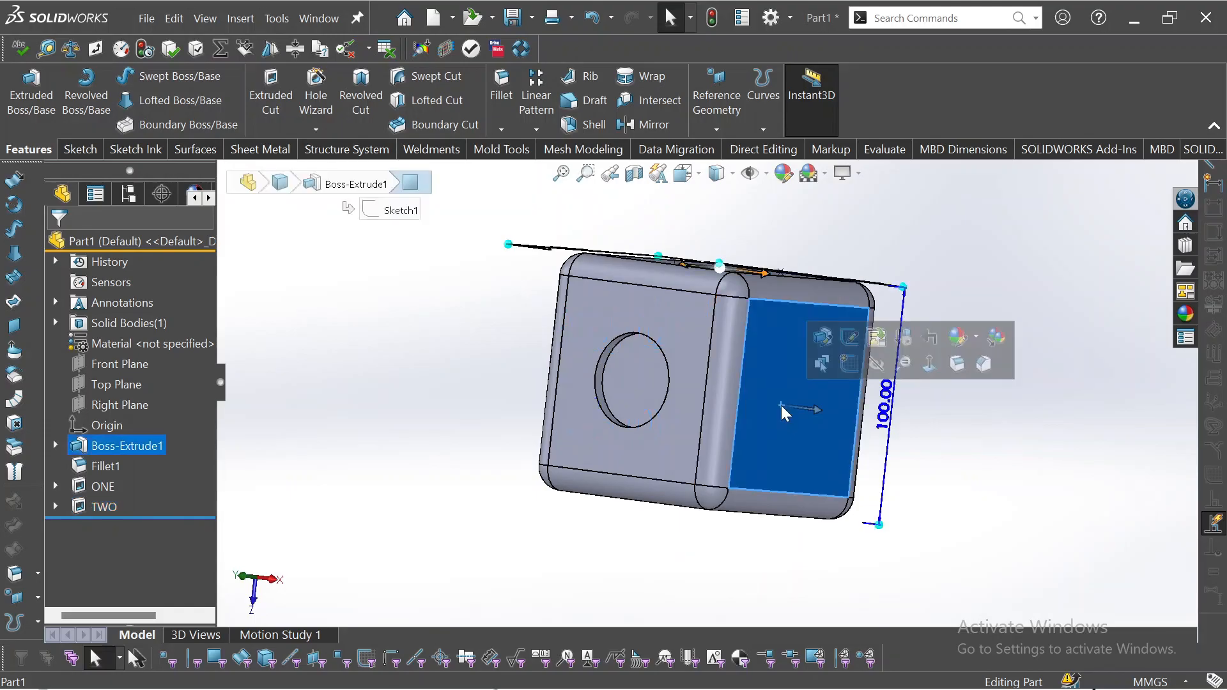
click(848, 364)
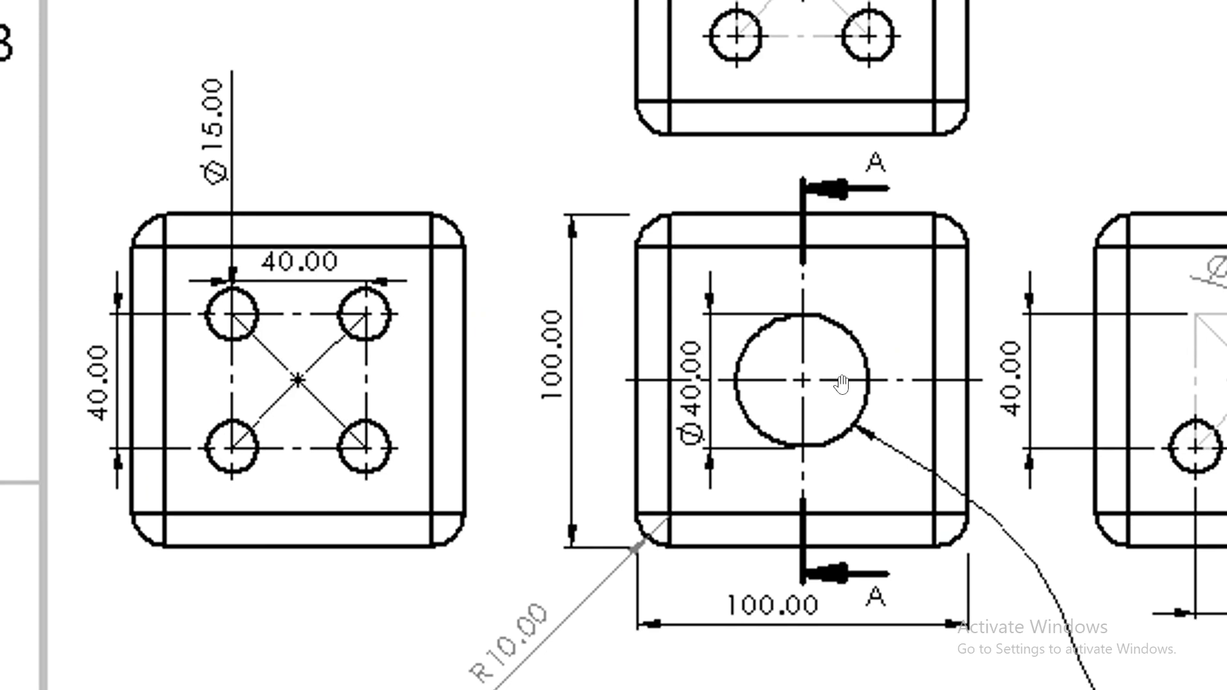
middle_drag(841, 383, 369, 380)
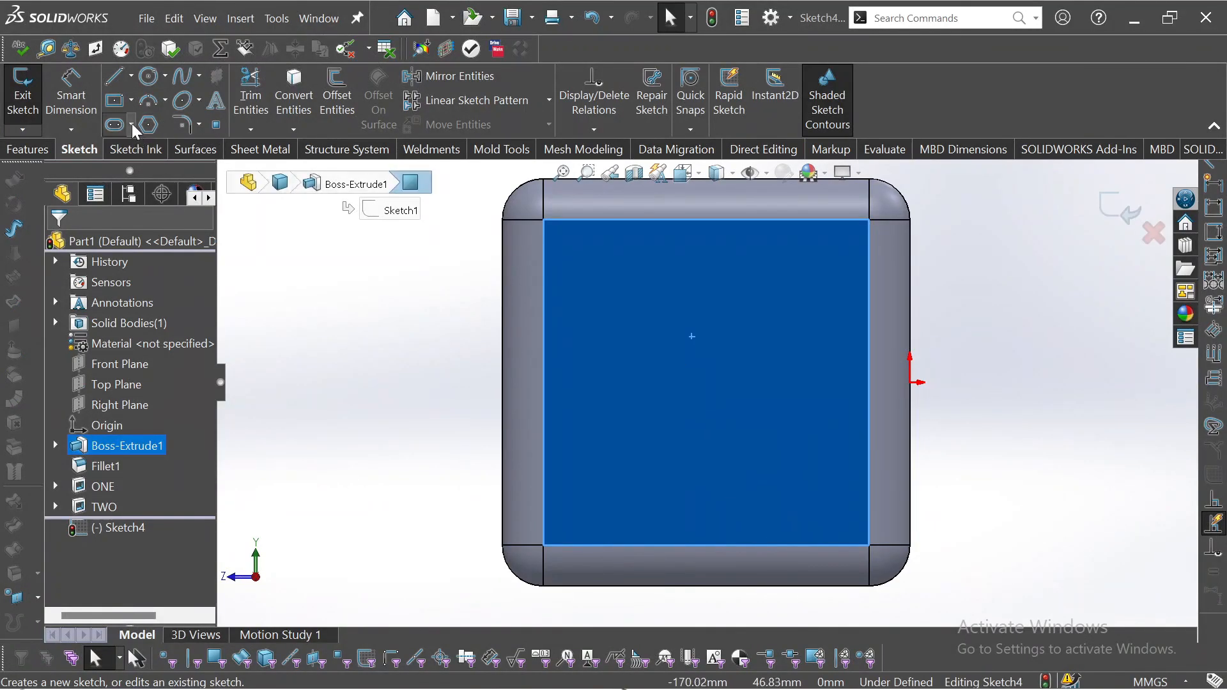
click(116, 100)
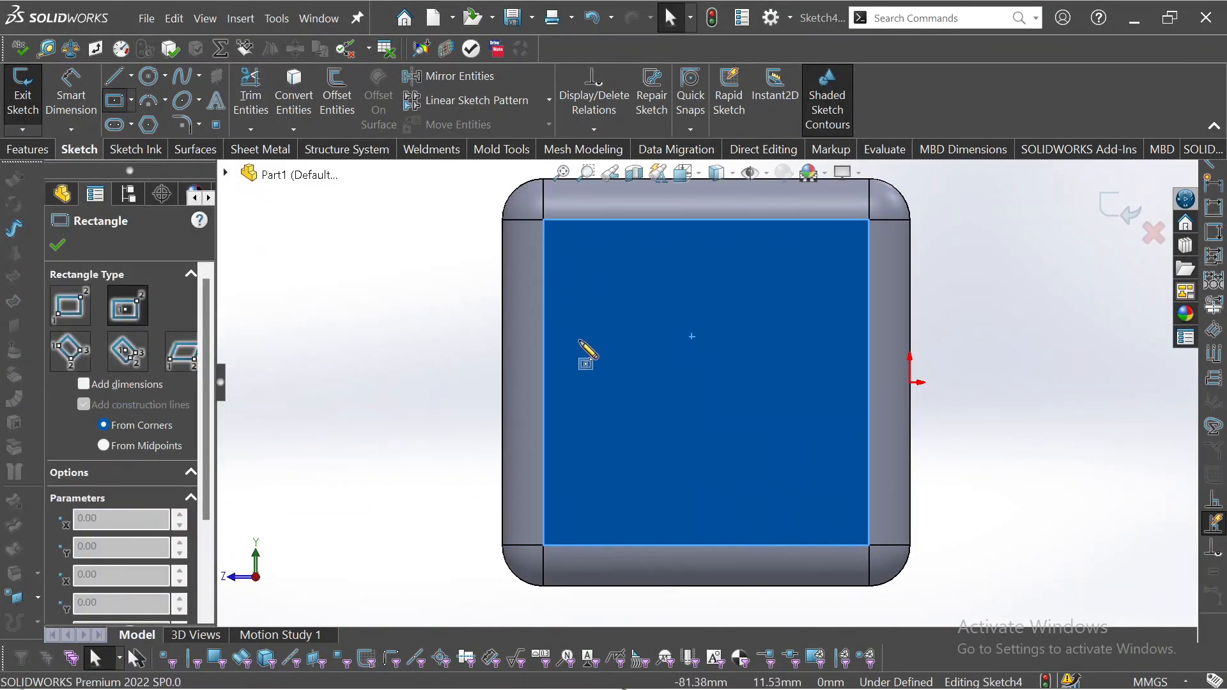
click(710, 382)
click(791, 281)
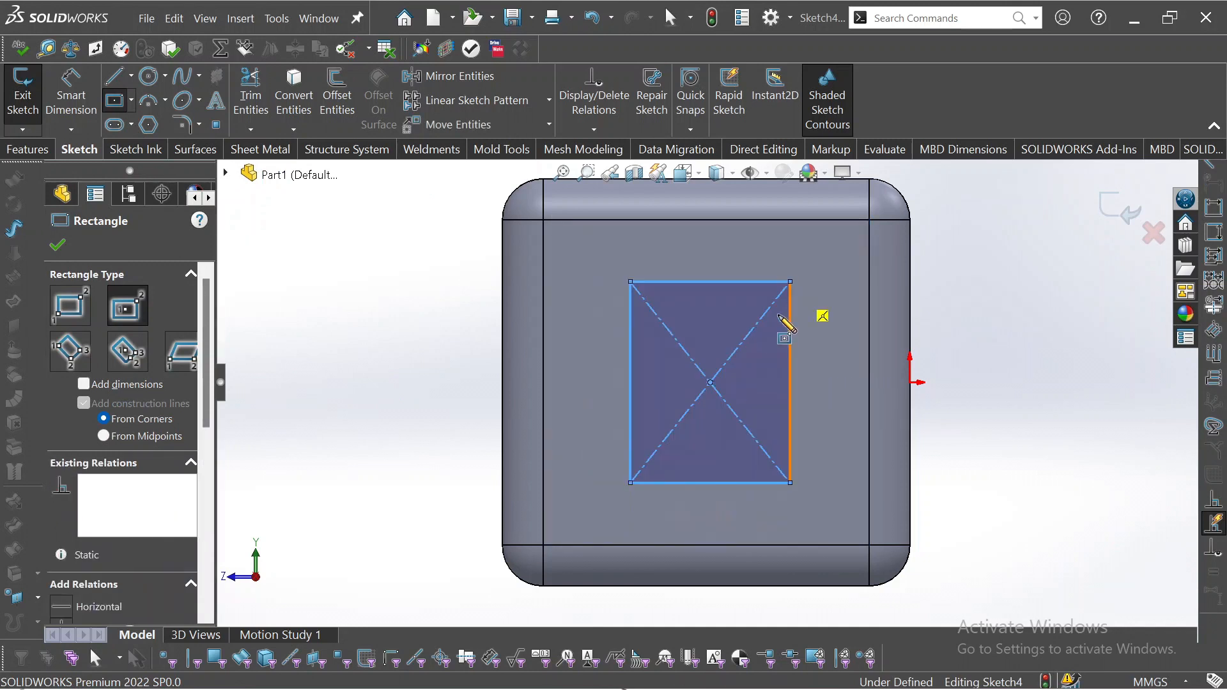
key(Escape)
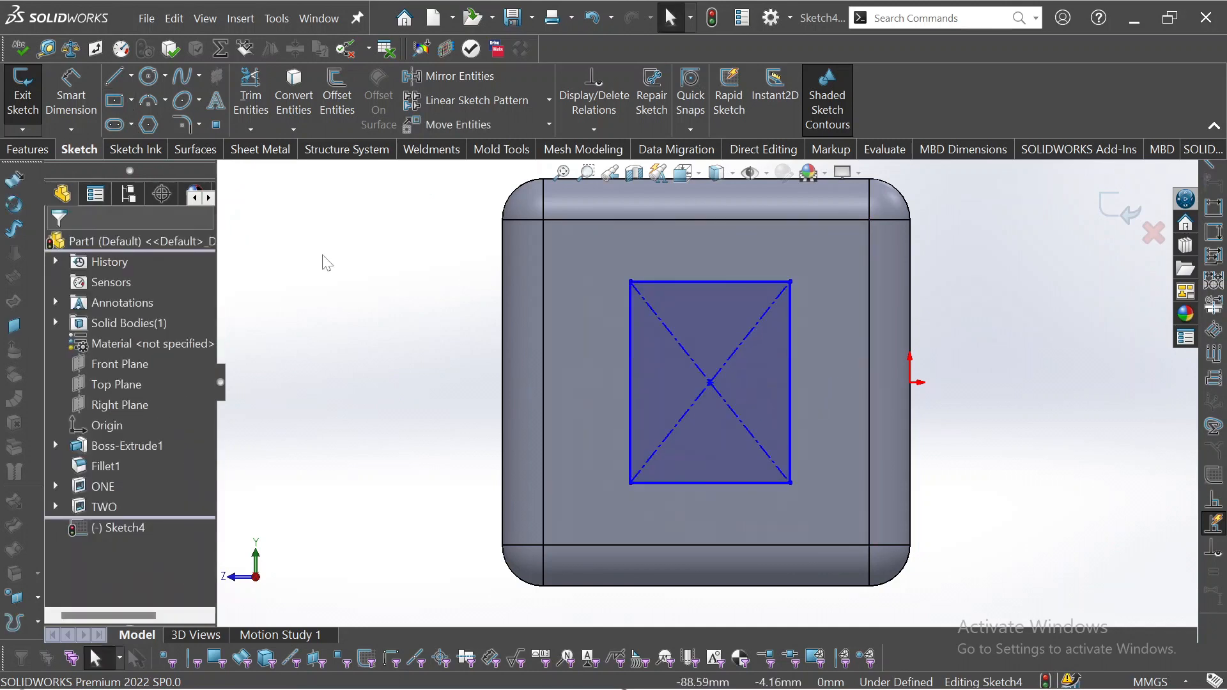
- Dimension the new rectangle's height and width to 40 mm each
click(71, 89)
click(631, 399)
click(386, 364)
text(40)
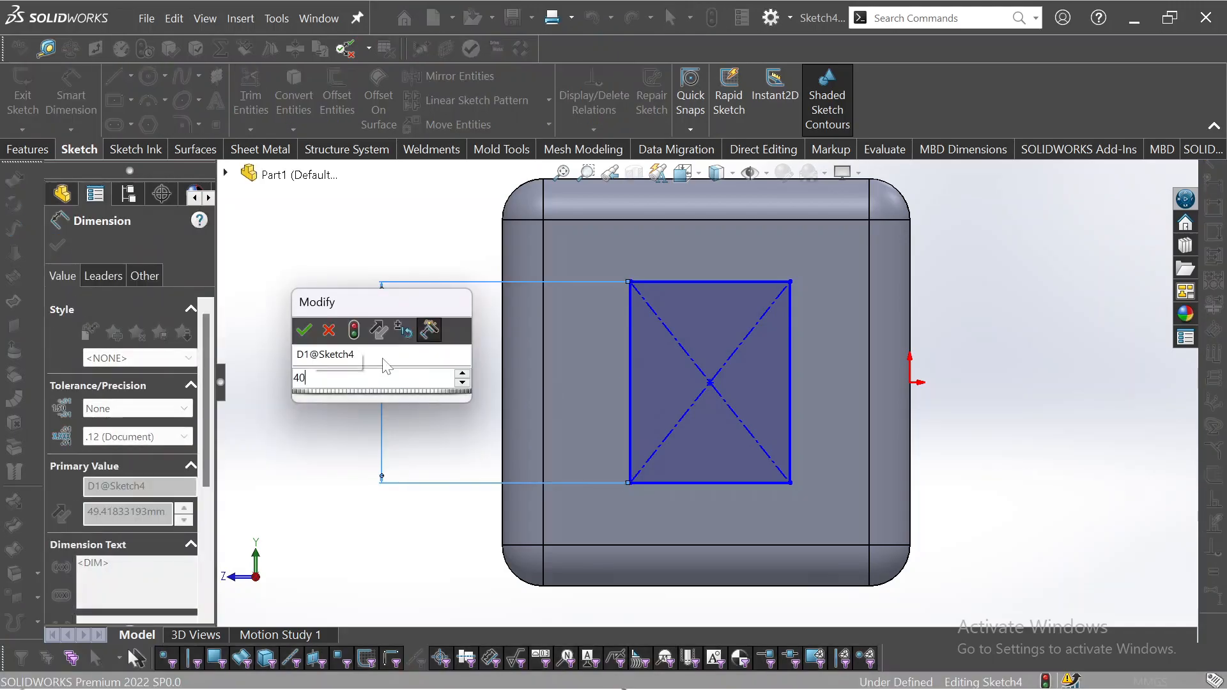
key(Return)
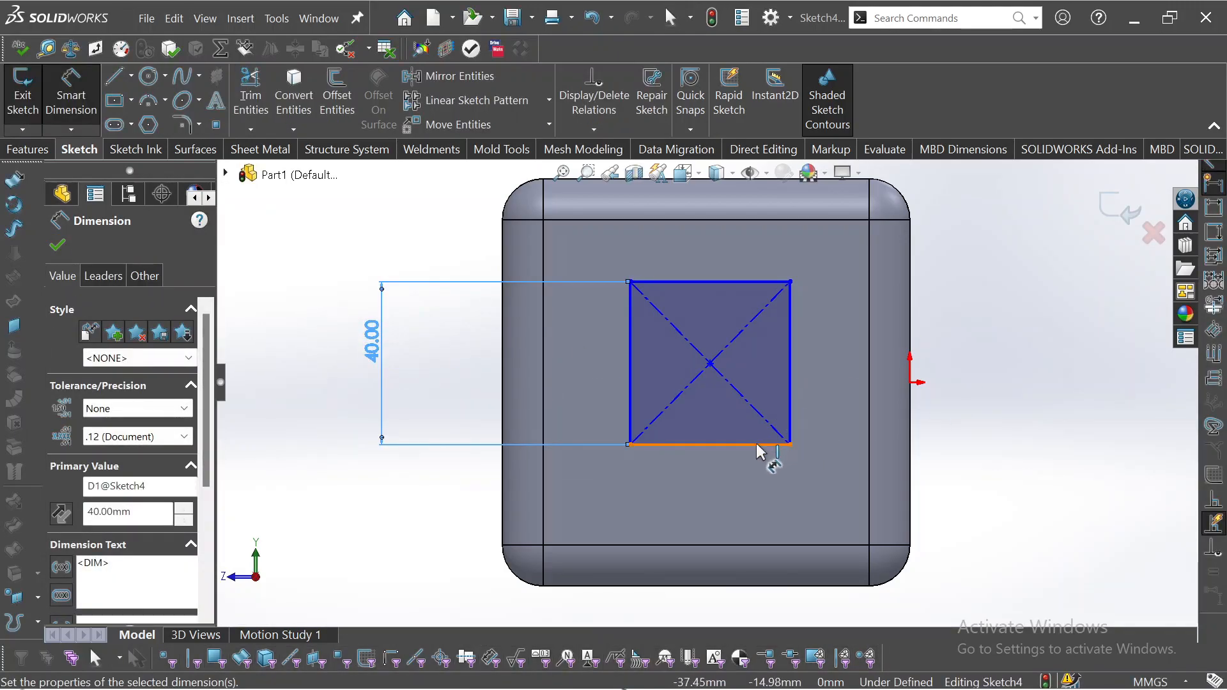
click(754, 446)
click(750, 623)
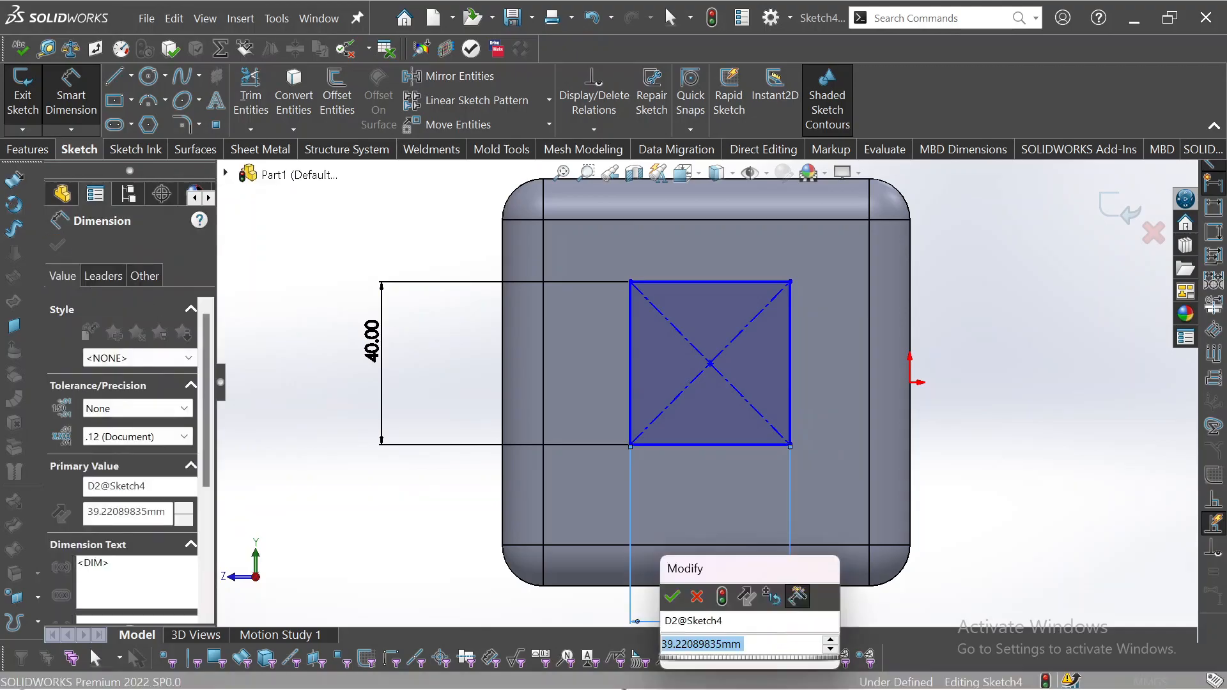
text(40)
key(Return)
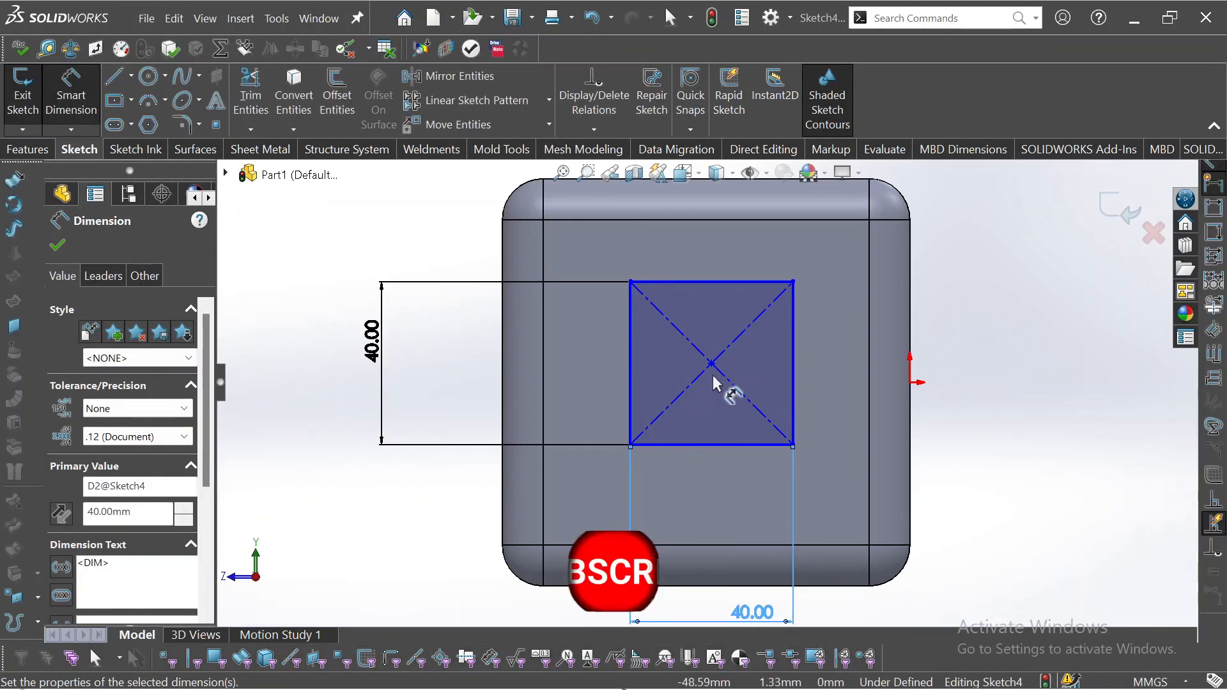
key(Escape)
- Add a horizontal relation between the new rectangle's centre point and the origin
click(712, 363)
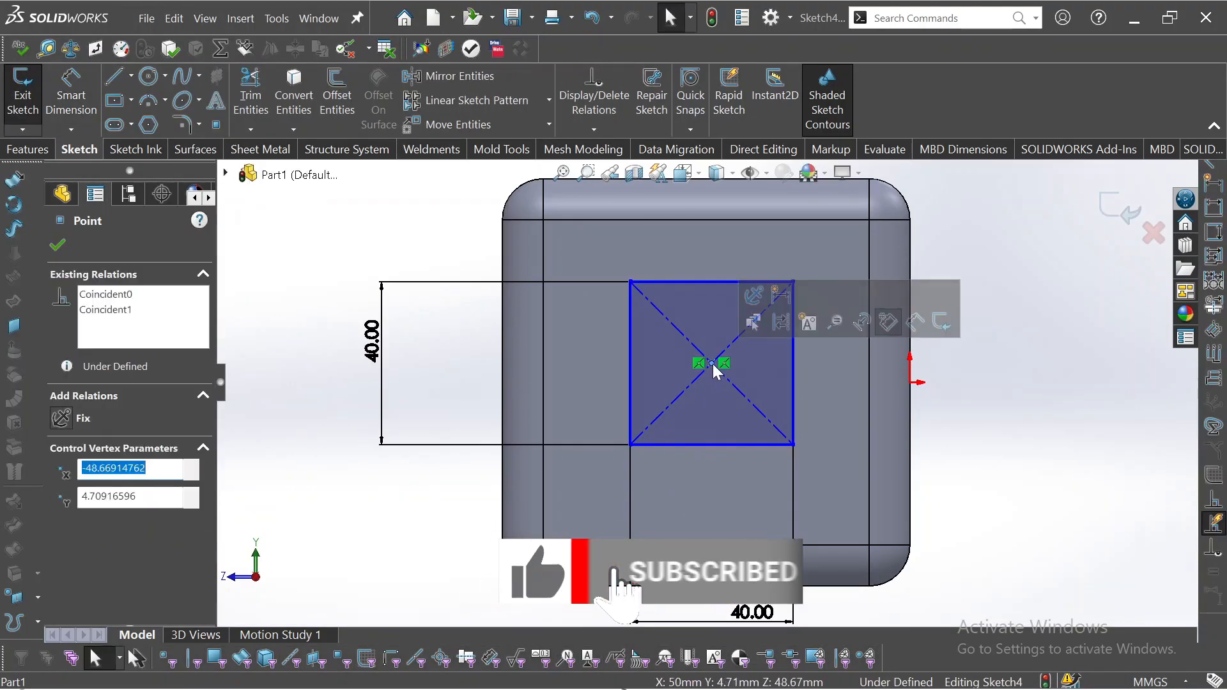
ctrl+click(910, 382)
click(958, 326)
click(712, 383)
ctrl+click(910, 383)
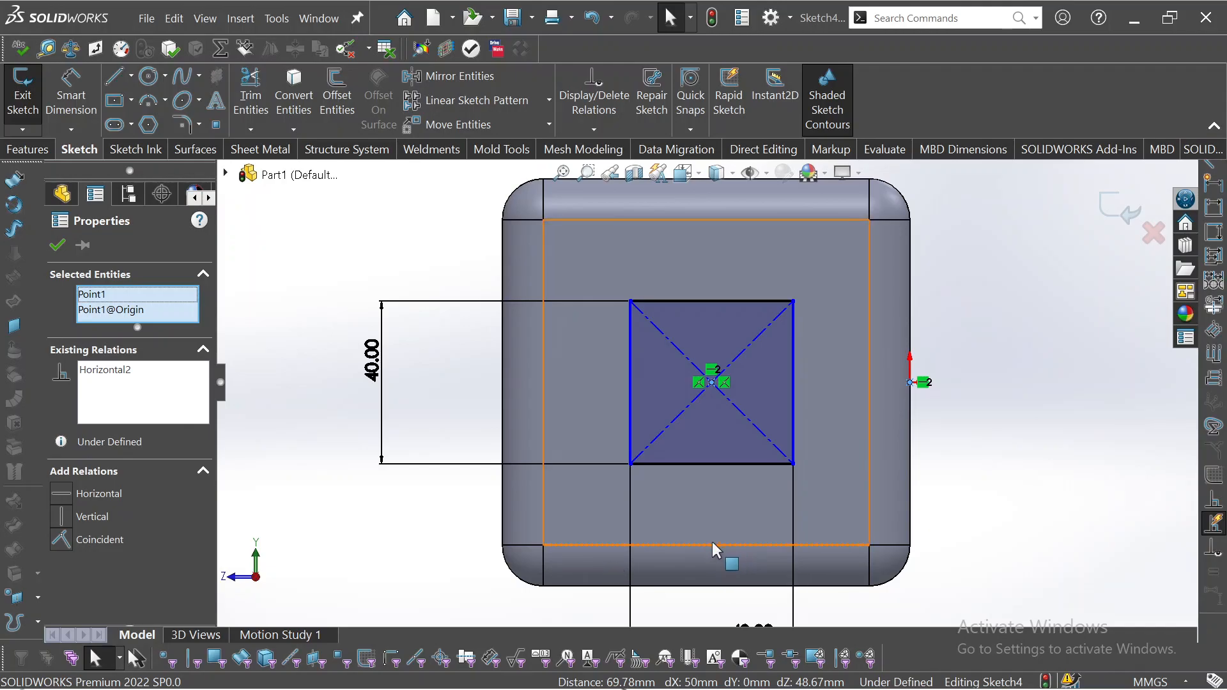
key(Escape)
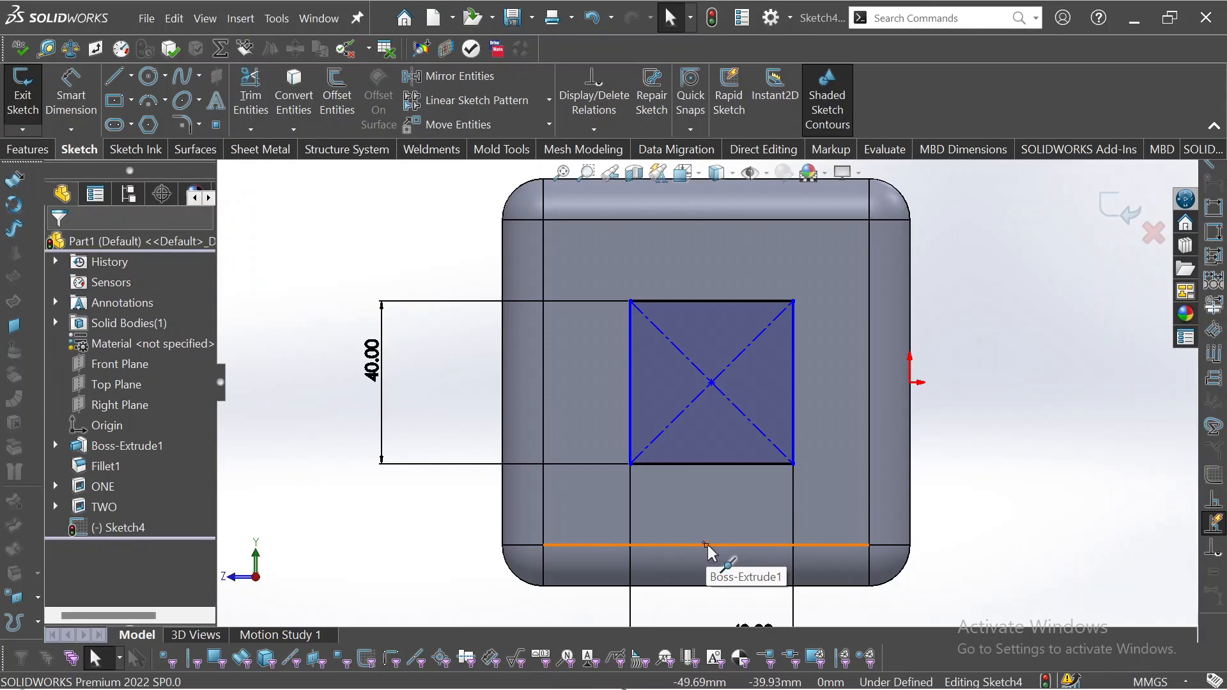
- Add a vertical relation between the rectangle's centre point and the midpoint of the face's lower edge, and convert the rectangle's sides to construction geometry
click(707, 545)
ctrl+click(711, 382)
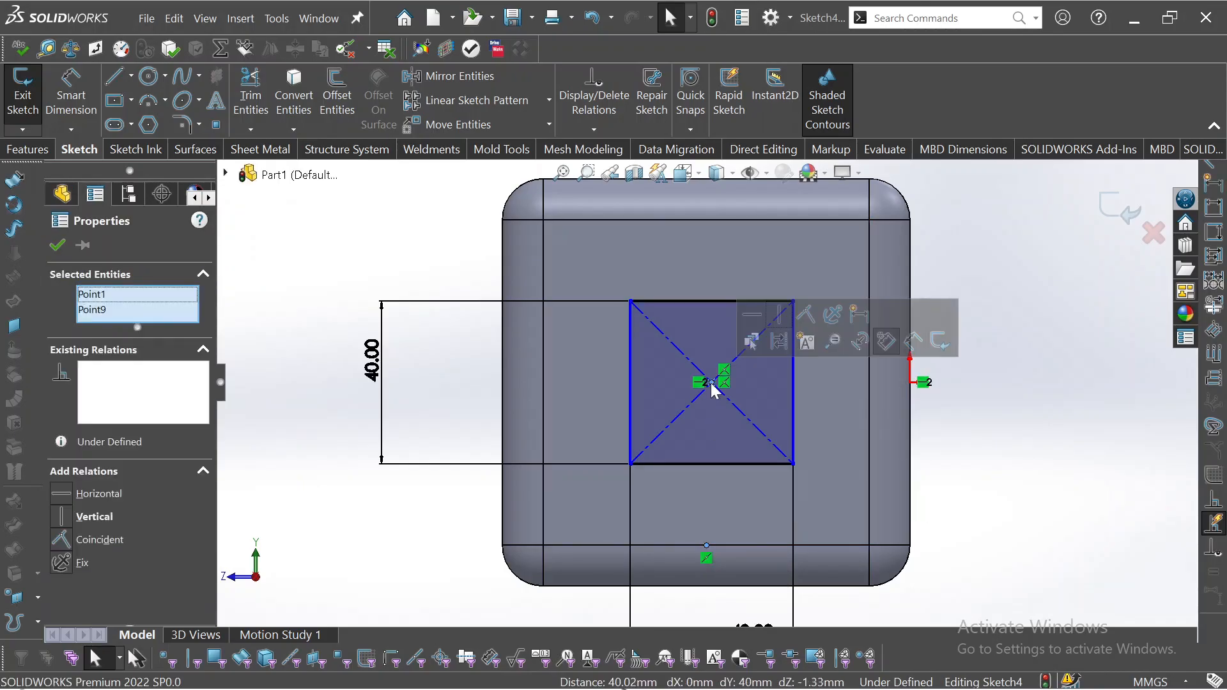
click(779, 316)
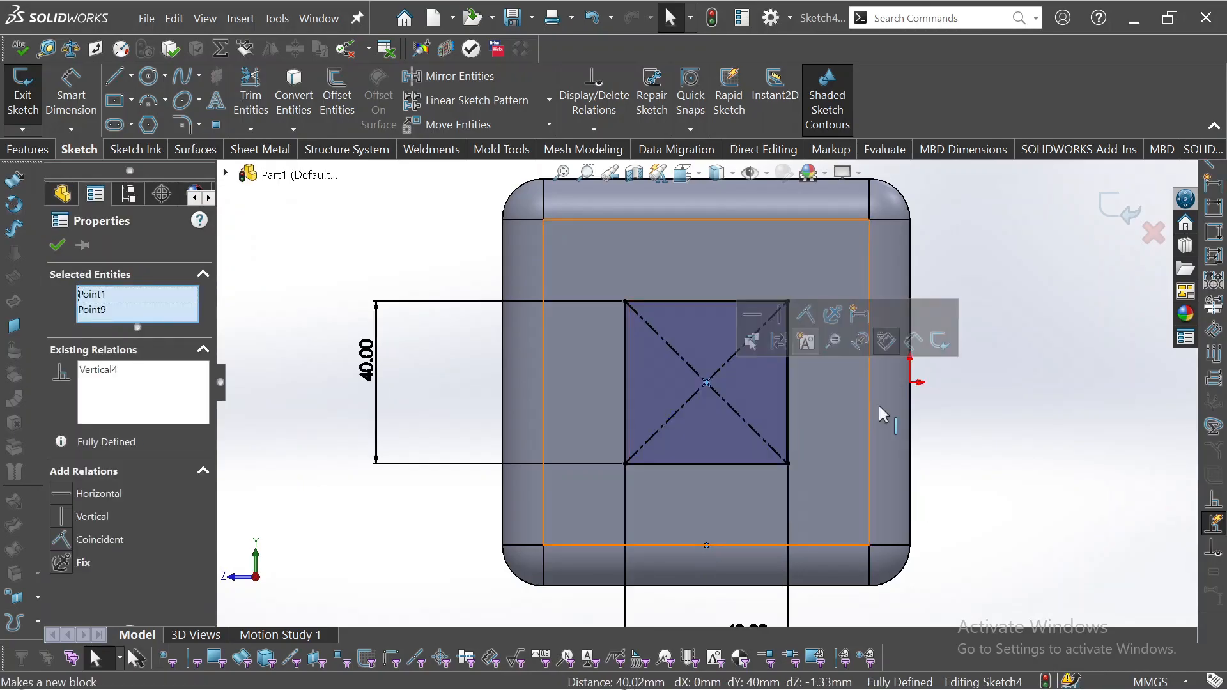
click(1006, 446)
click(677, 311)
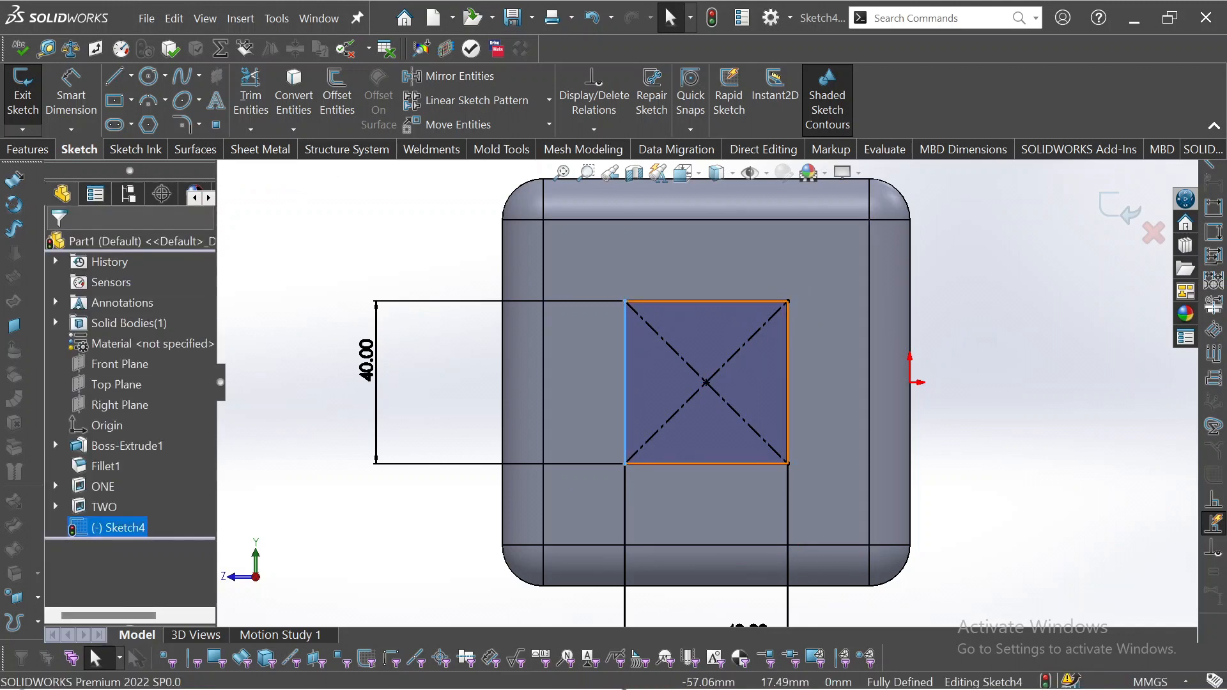
click(745, 269)
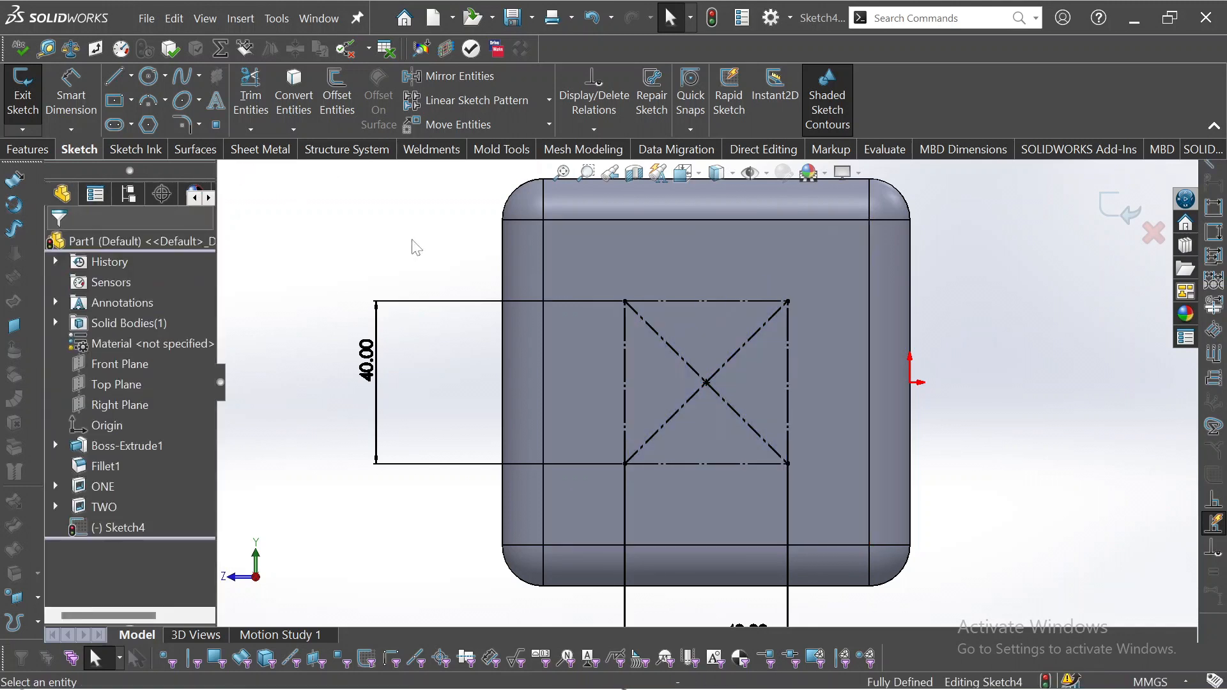
- Draw three circles along the construction rectangle's diagonal, centred on its upper-right corner, its centre point and its lower-left corner
click(149, 77)
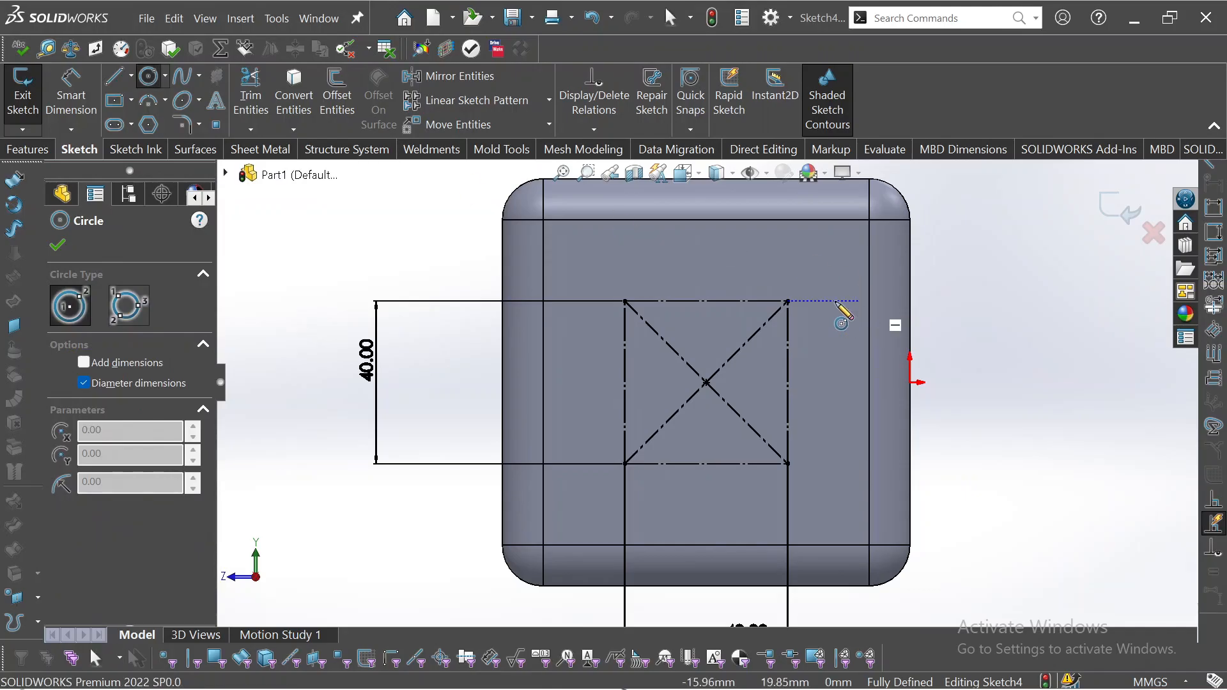
click(788, 300)
click(818, 284)
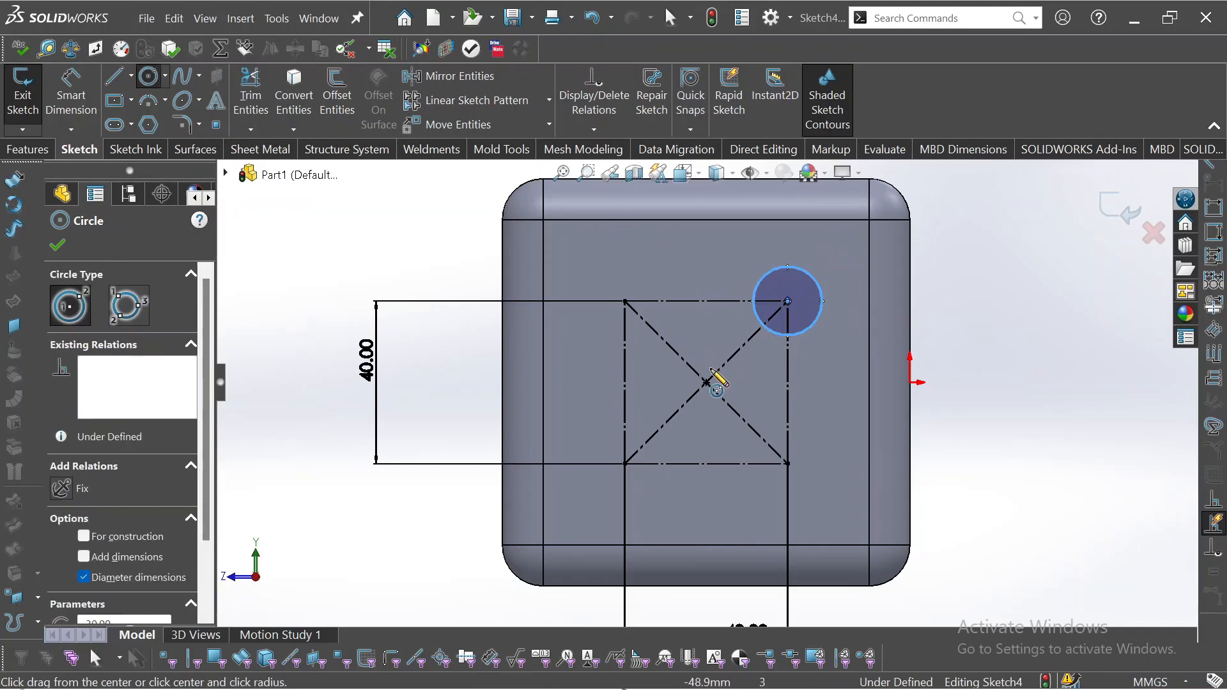
click(706, 382)
click(732, 396)
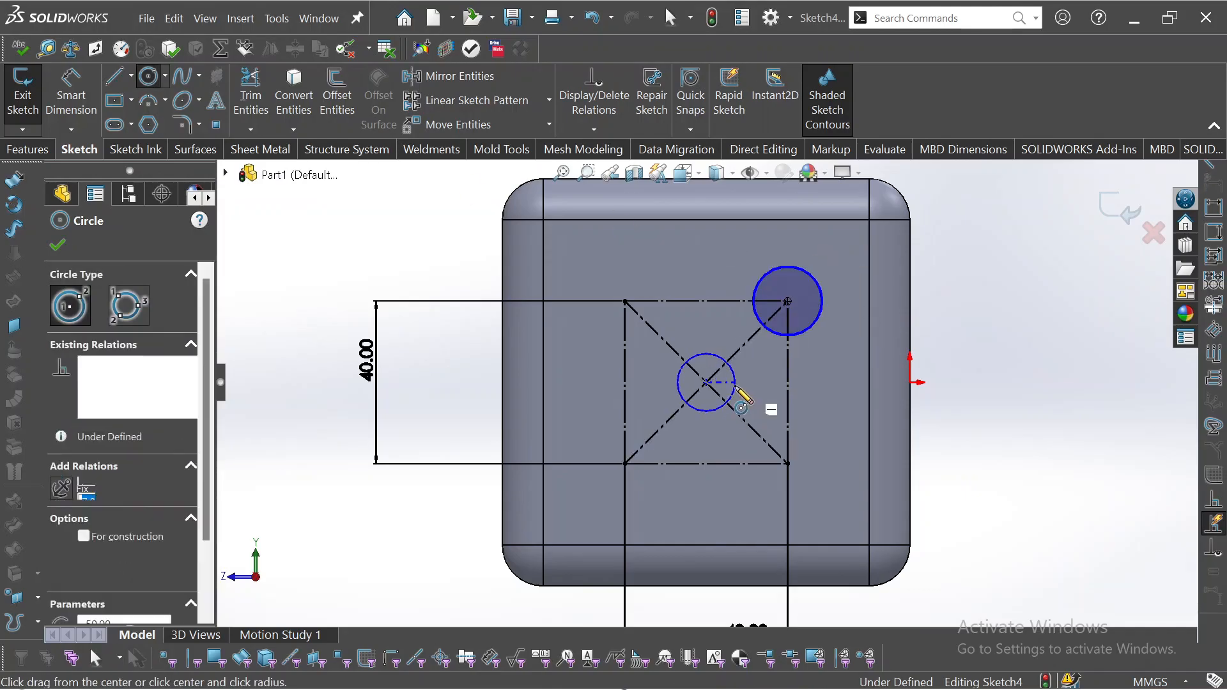
click(624, 464)
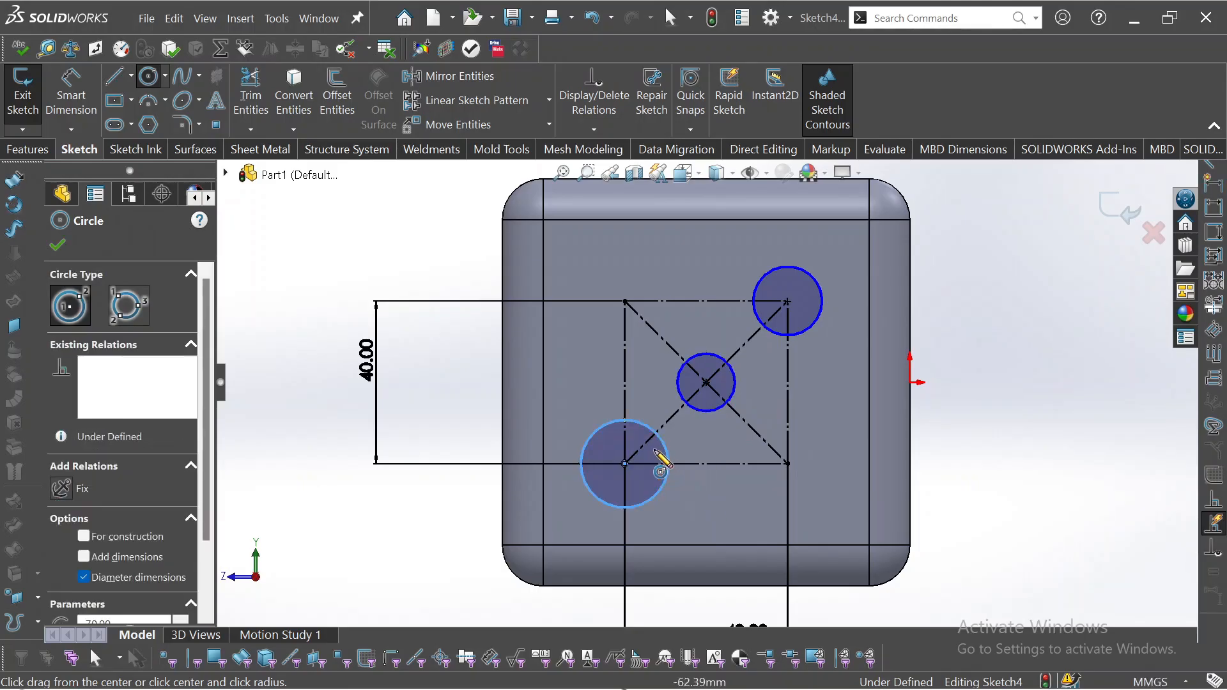
key(Escape)
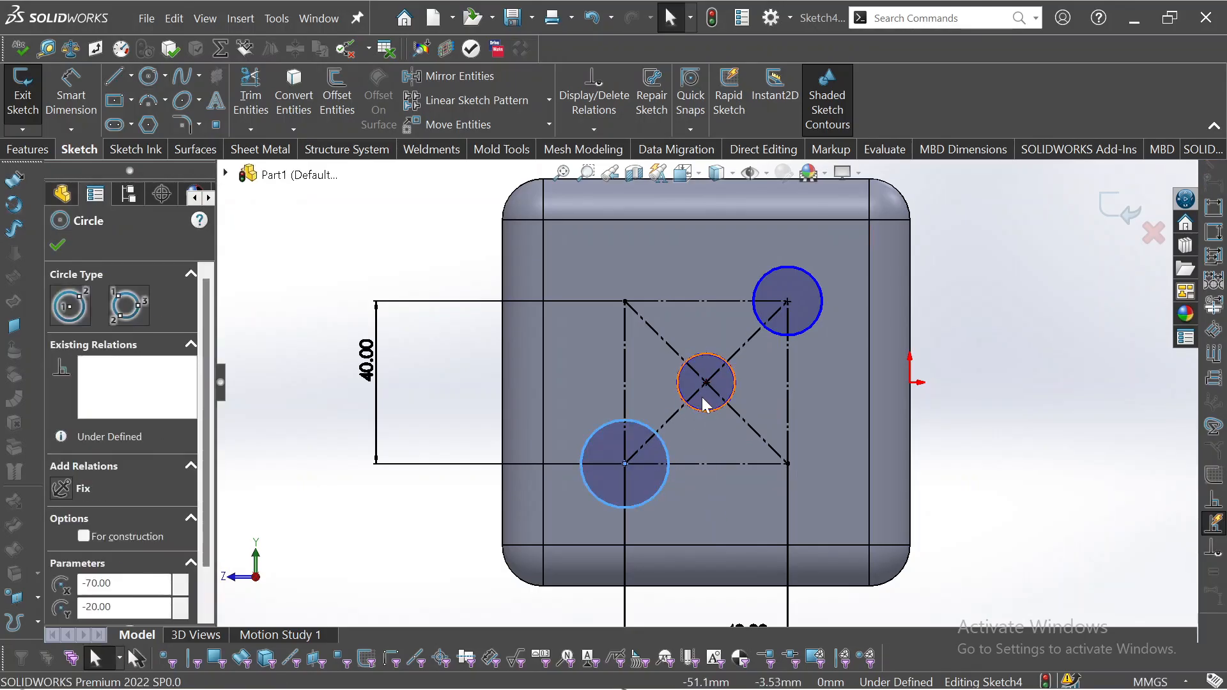
key(Escape)
- Add an equal relation to the three circles on the diagonal
ctrl+click(708, 401)
ctrl+click(799, 308)
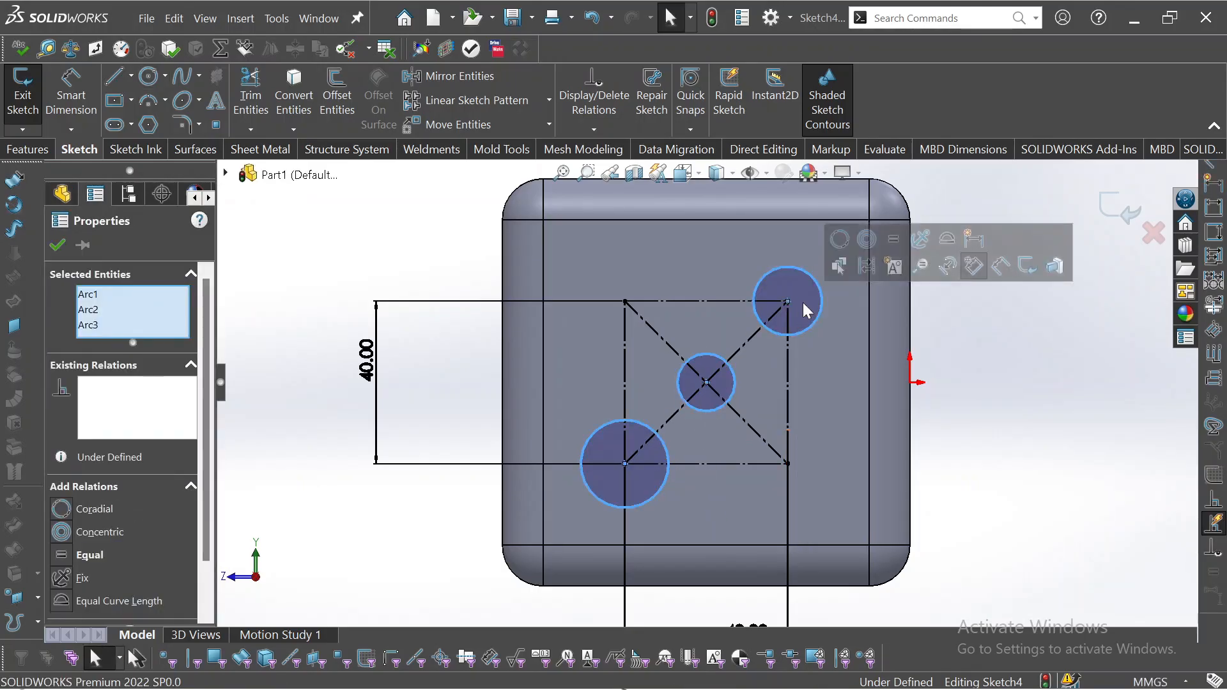
click(893, 240)
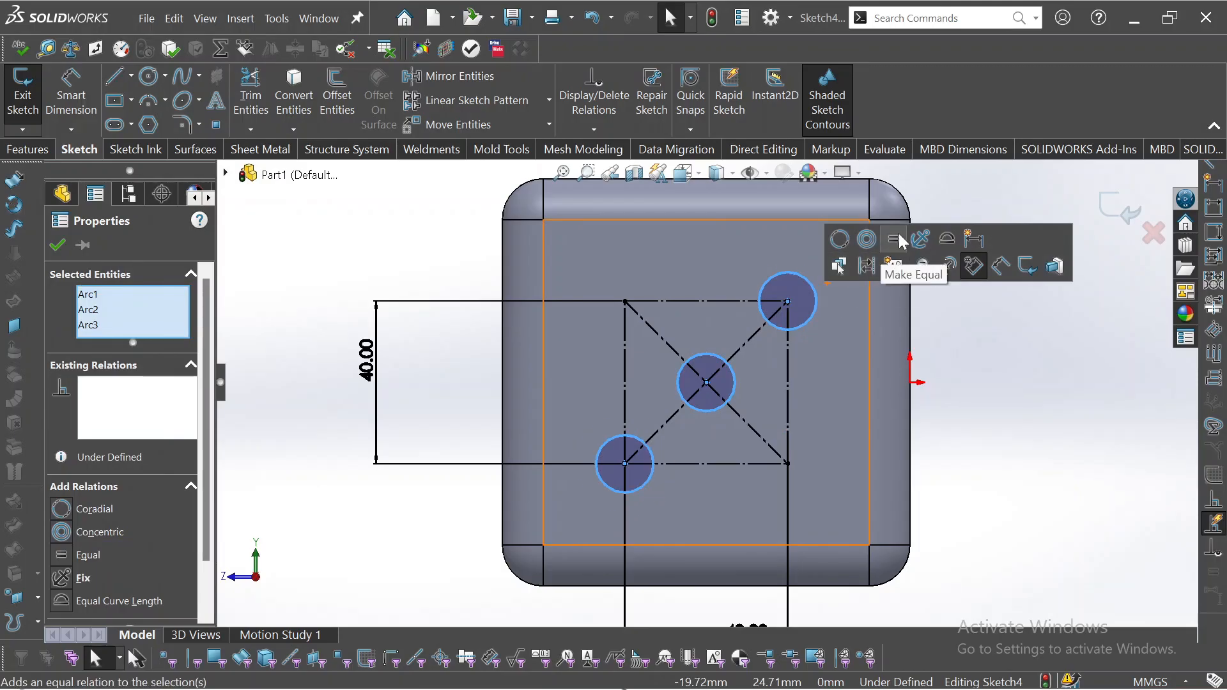
- Dimension the upper-right circle's diameter to 15 mm
click(71, 93)
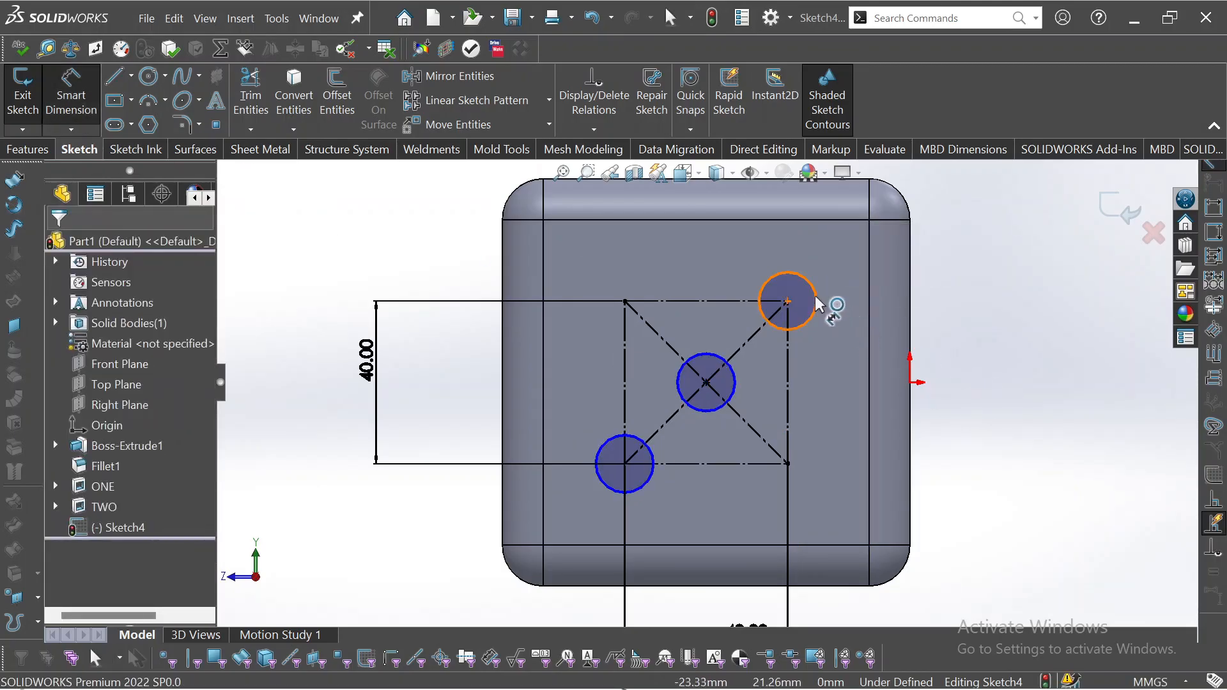
click(823, 306)
click(946, 290)
text(15)
key(Return)
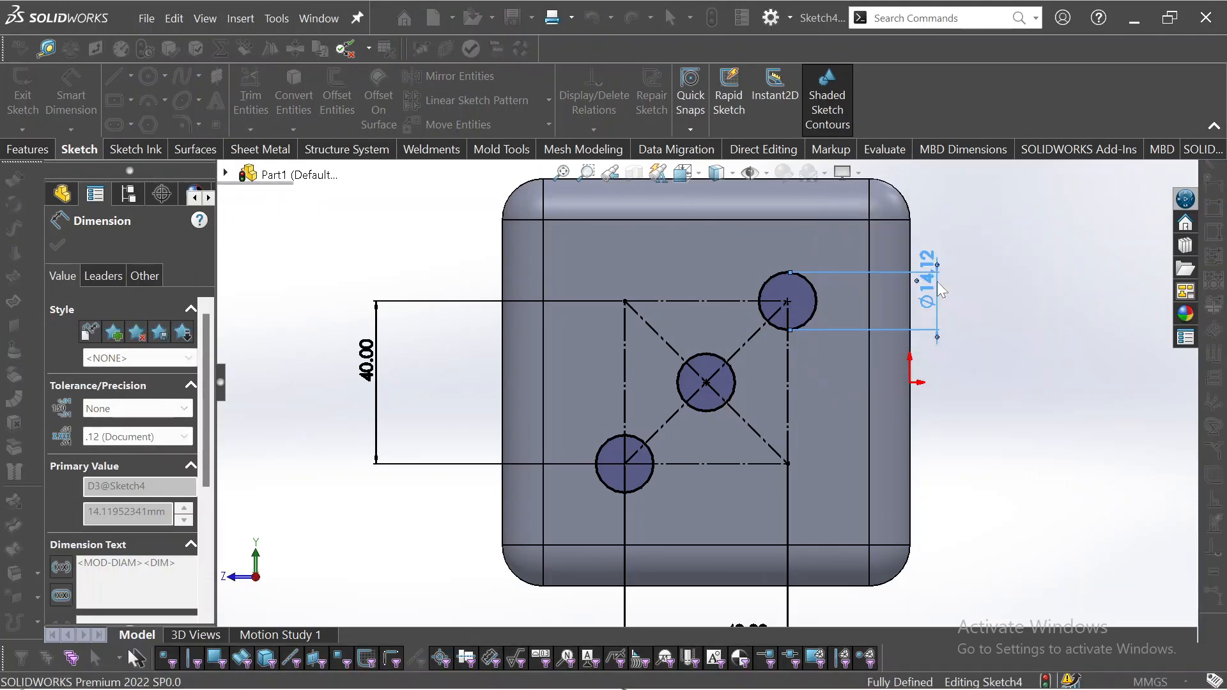
- Cut-extrude the three circles into the face with a blind depth of 5 mm
click(28, 149)
click(271, 90)
click(56, 253)
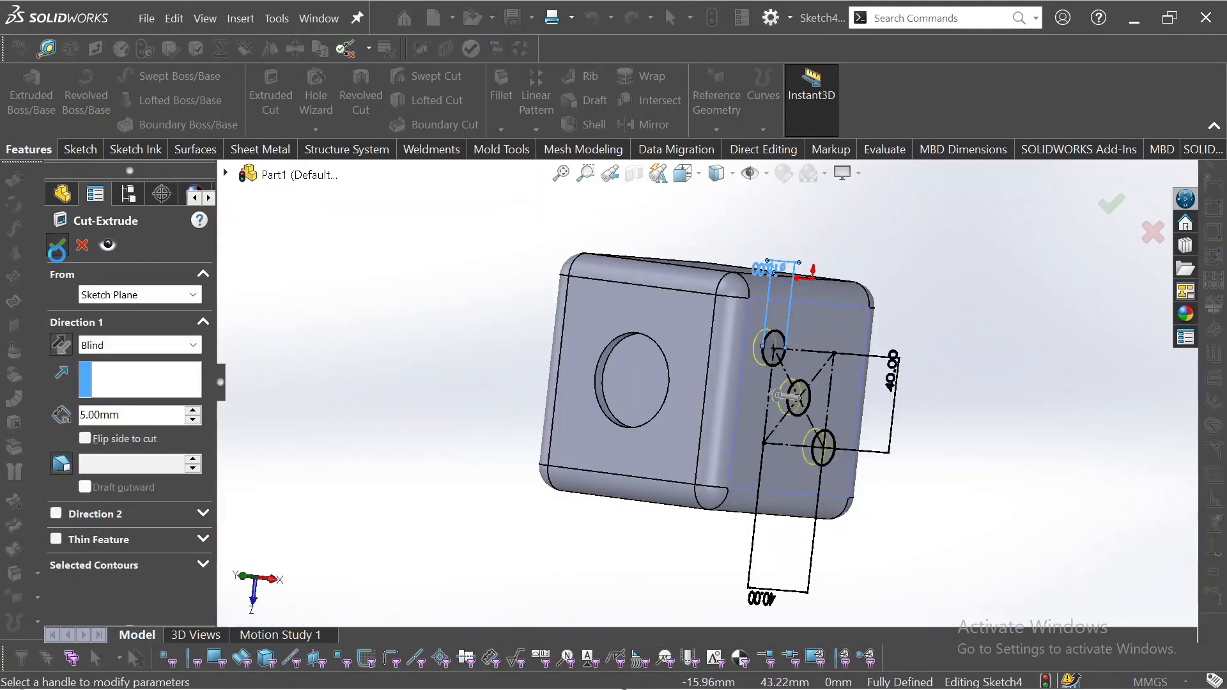
mouse_move(427, 387)
middle_down()
mouse_move(596, 463)
mouse_move(409, 384)
middle_up()
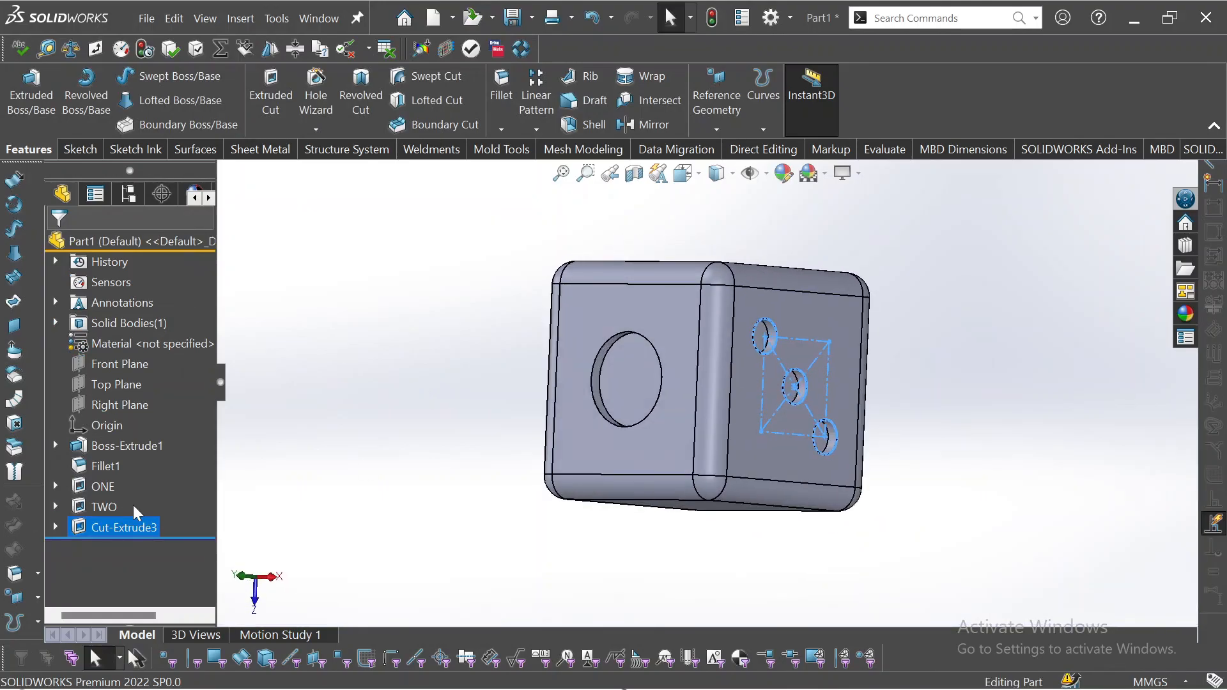
- Rename the three-pip cut feature as THREE
click(127, 525)
text(THREE)
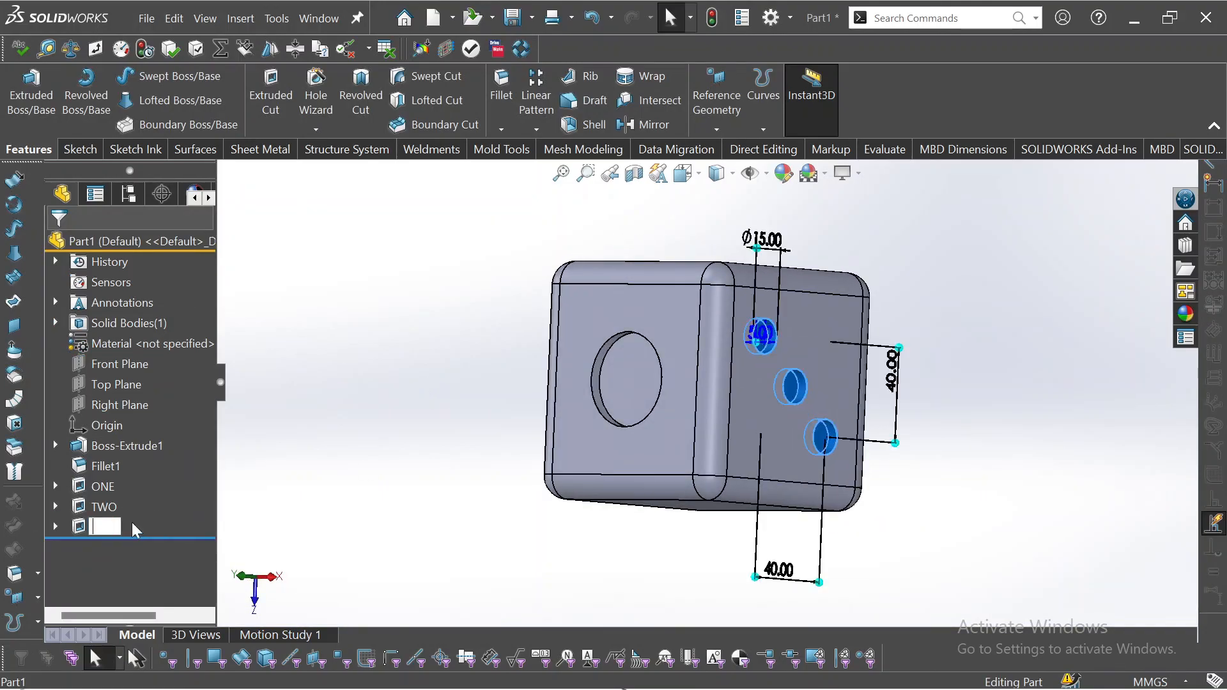
key(Return)
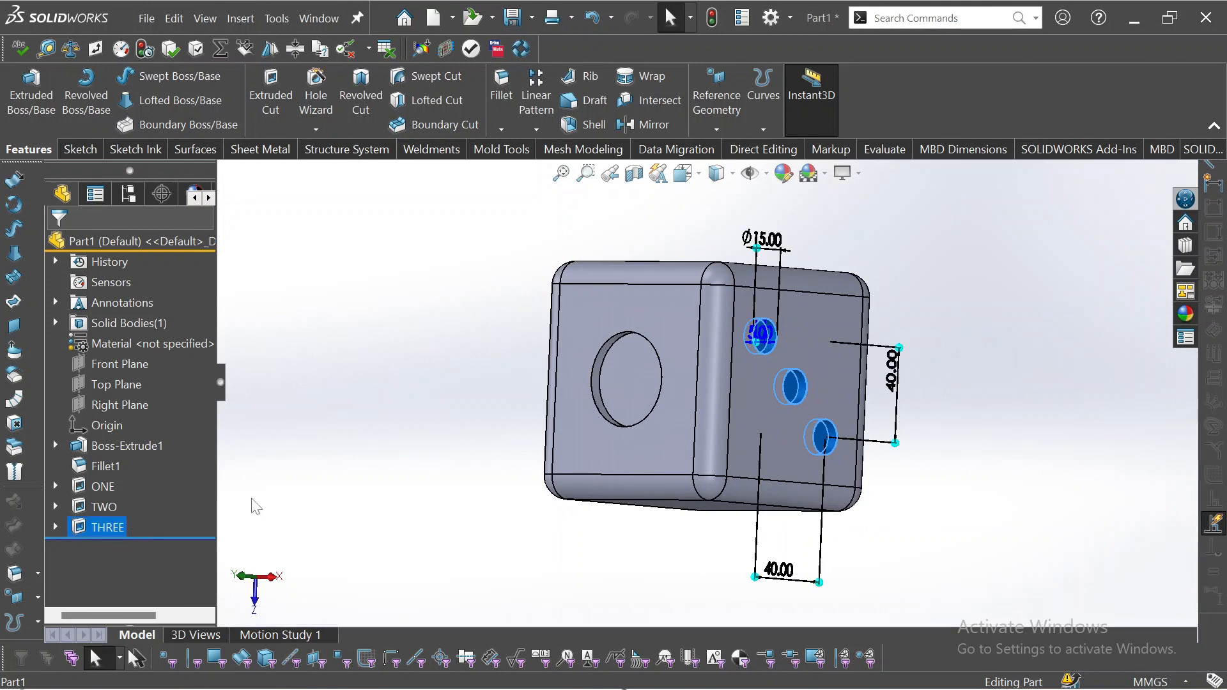
- Examine the reference drawing's die views for the pip layouts and dimensions of the remaining faces, and return to the part
middle_drag(315, 460, 419, 335)
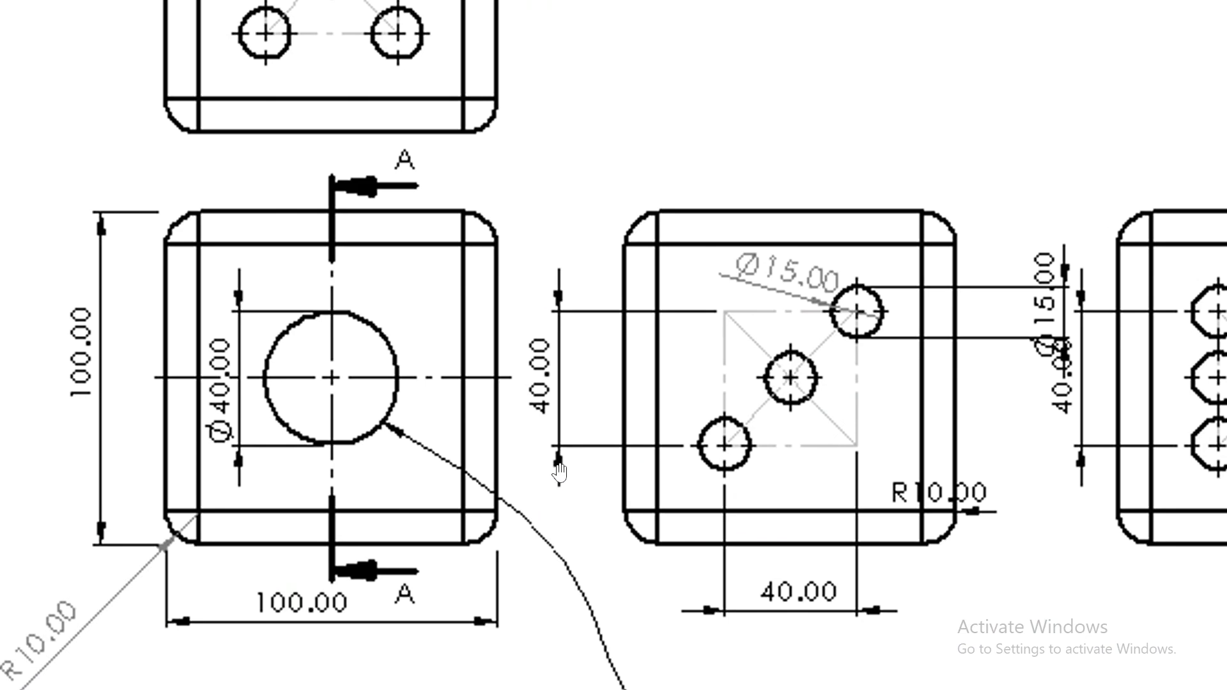
scroll(559, 472, up, 5)
scroll(531, 412, up, 3)
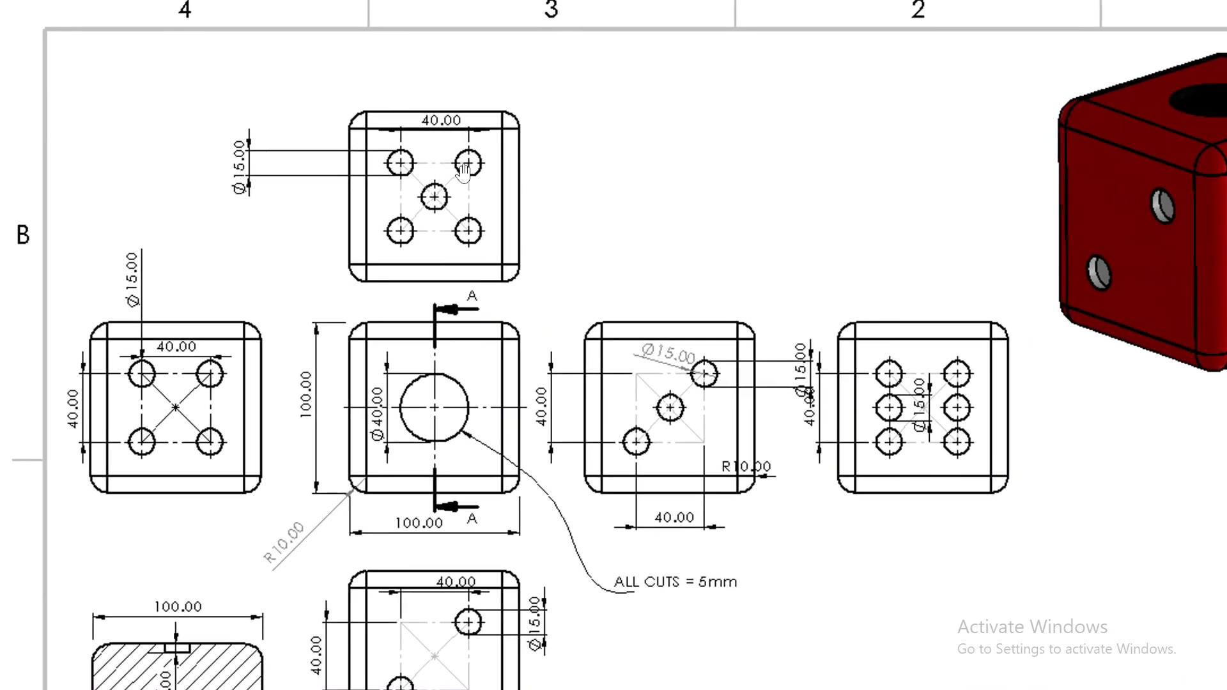
scroll(465, 166, down, 2)
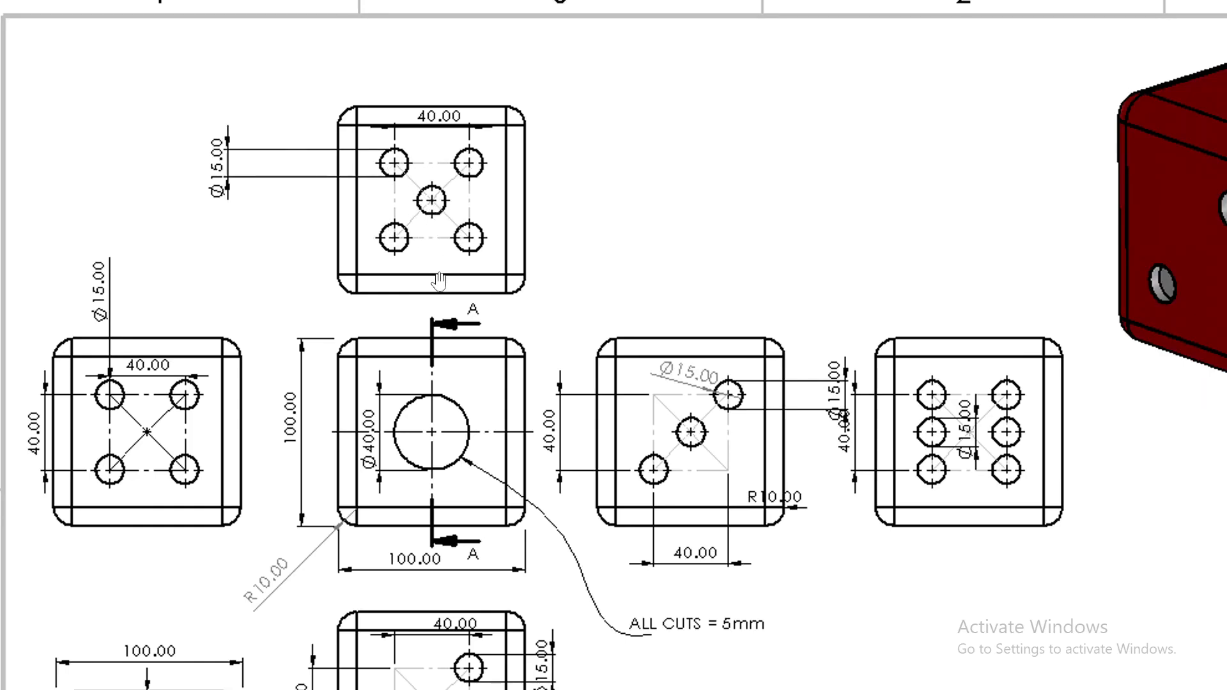
scroll(438, 281, up, 3)
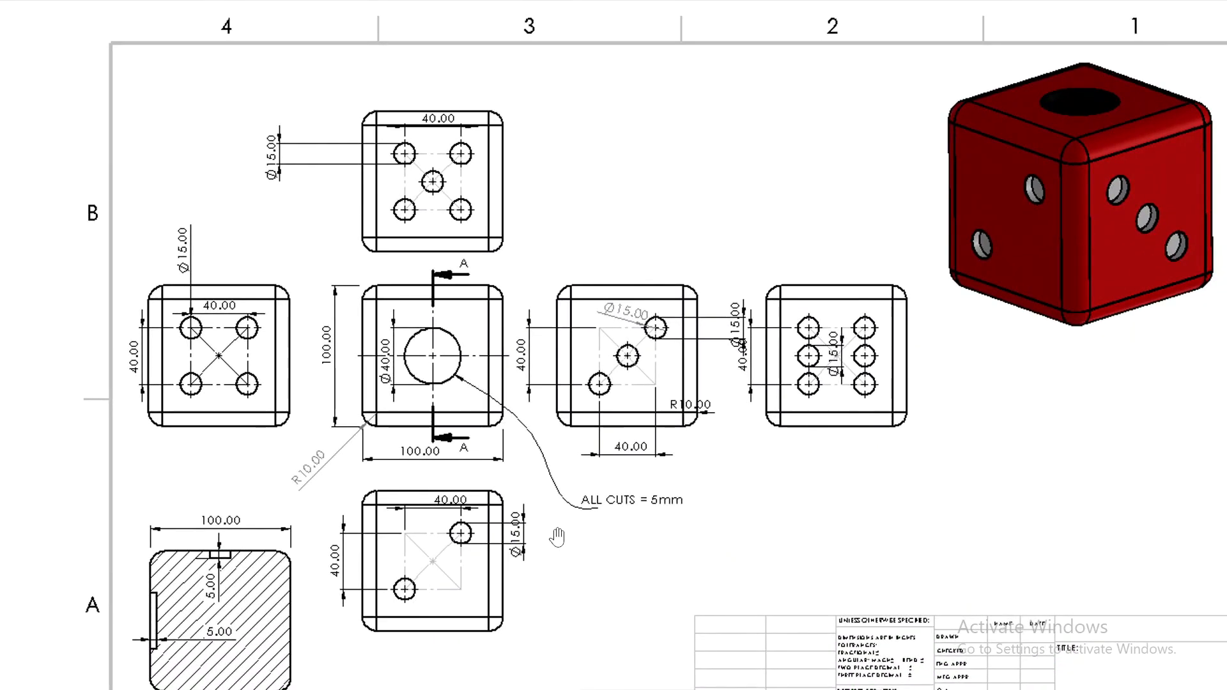
key(alt+Tab)
middle_drag(588, 473, 480, 576)
click(730, 241)
click(799, 191)
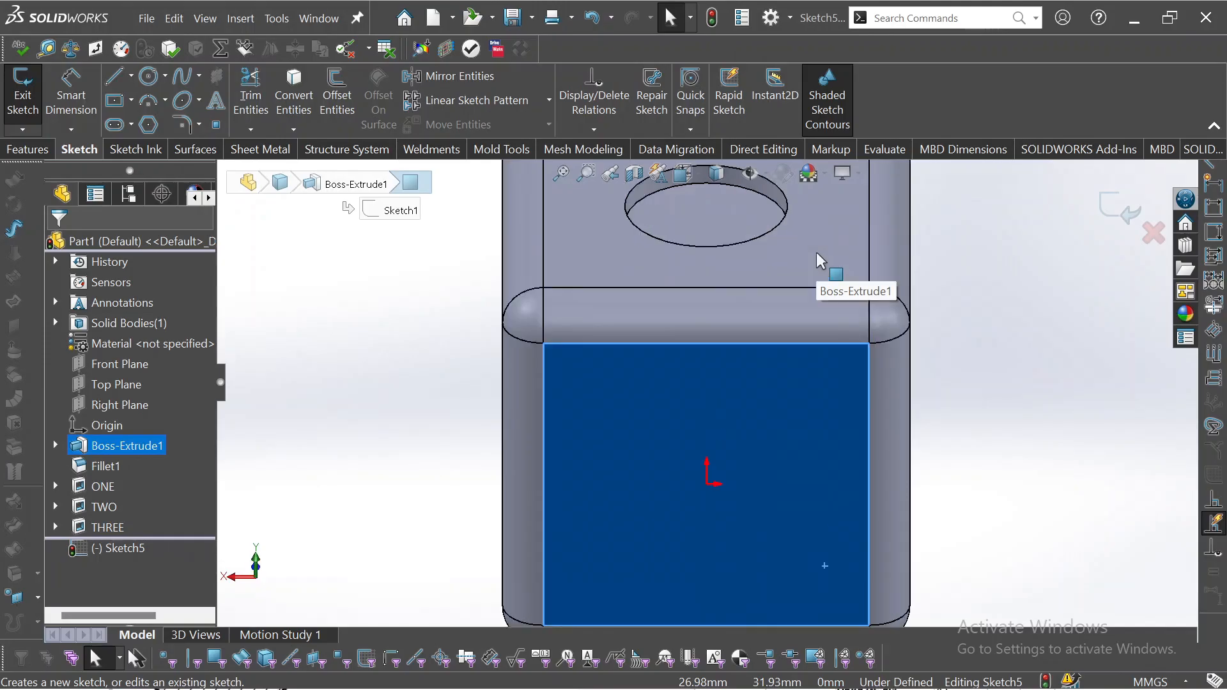
key(Right)
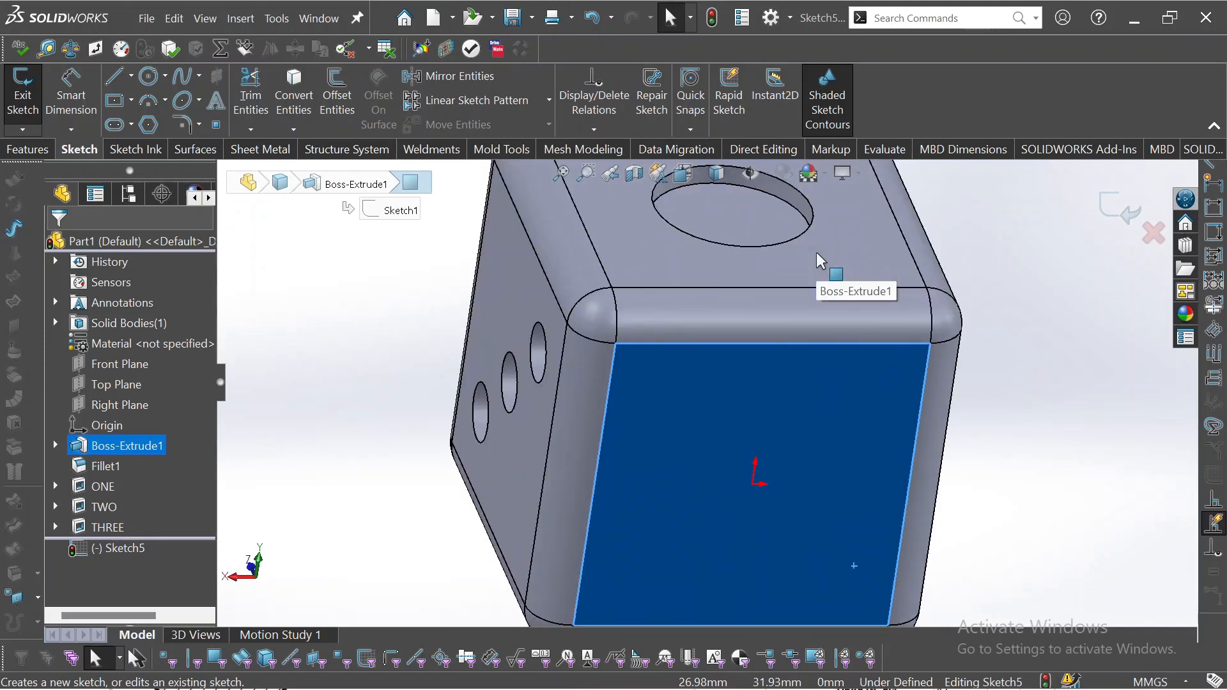
click(1010, 440)
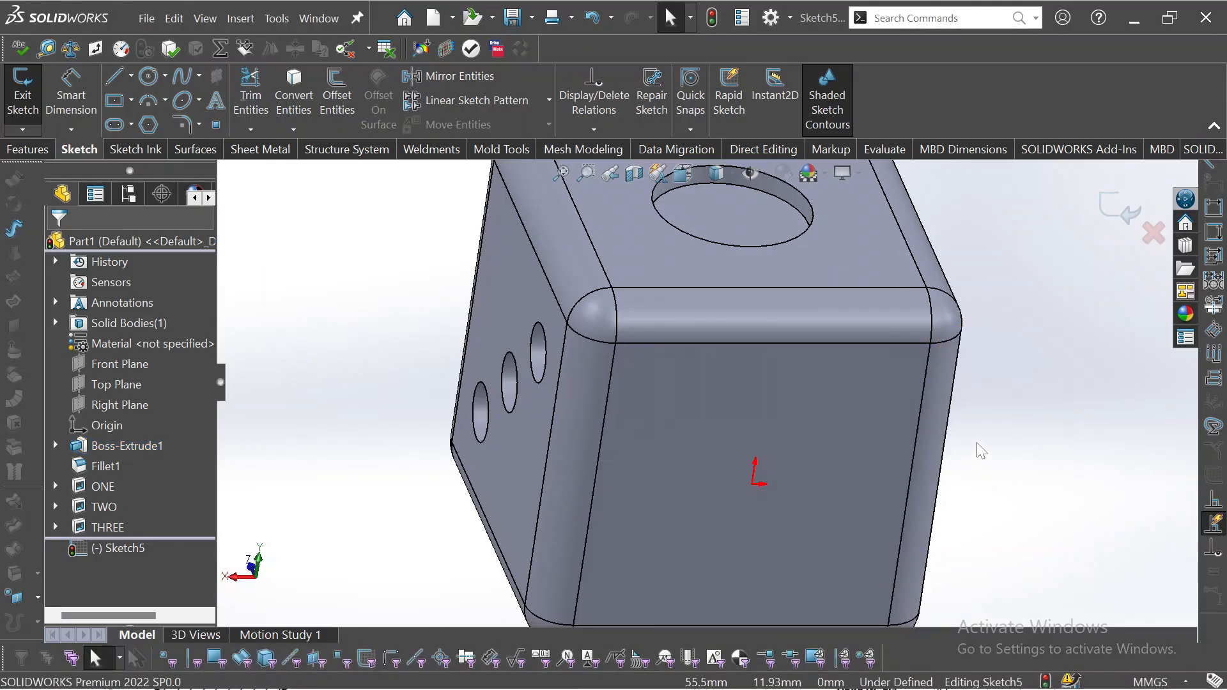
key(Down)
key(Down)
key(Down)
key(Down)
key(Down)
key(Down)
key(Down)
key(Down)
key(Down)
key(Down)
key(Down)
key(Left)
middle_drag(985, 451, 929, 575)
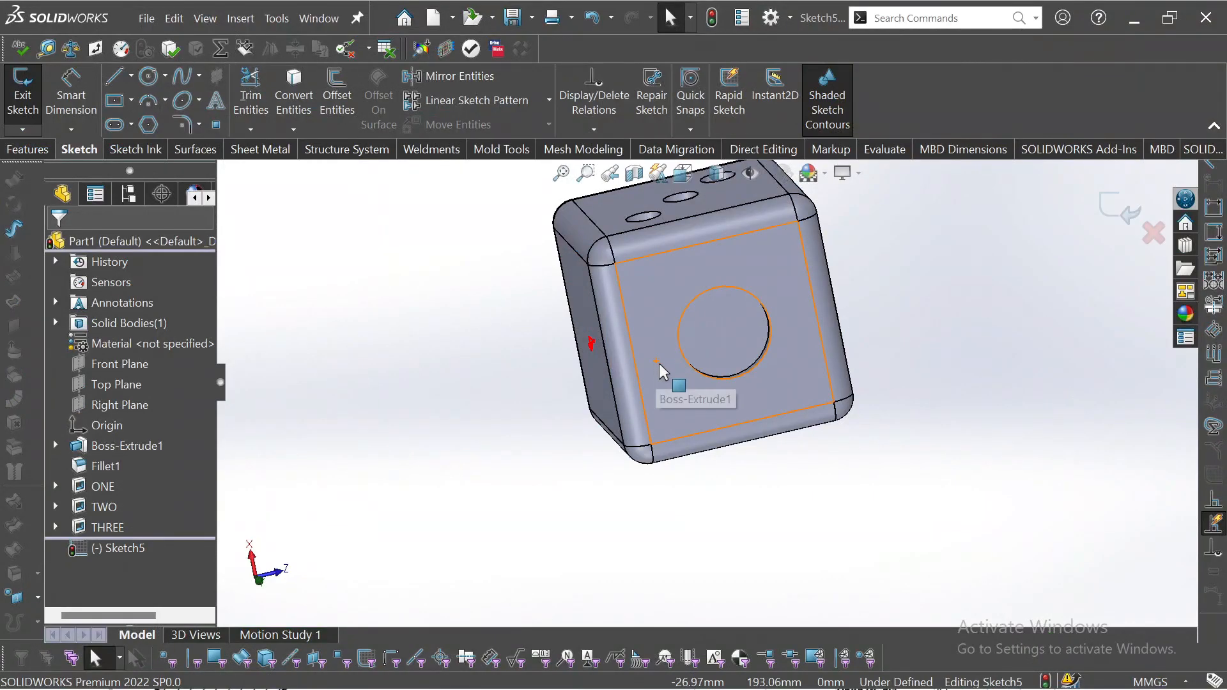
mouse_move(660, 375)
middle_down()
mouse_move(633, 345)
mouse_move(551, 139)
mouse_move(865, 537)
mouse_move(943, 559)
mouse_move(891, 364)
mouse_move(656, 263)
middle_up()
click(656, 265)
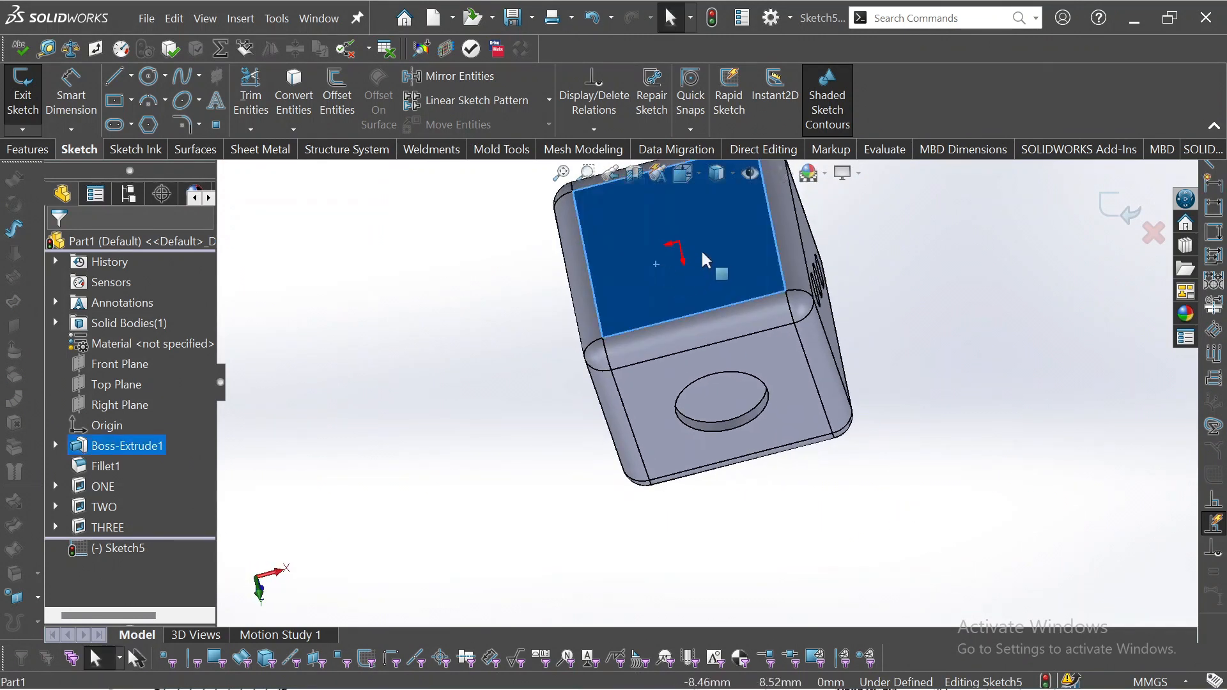
double_click(703, 253)
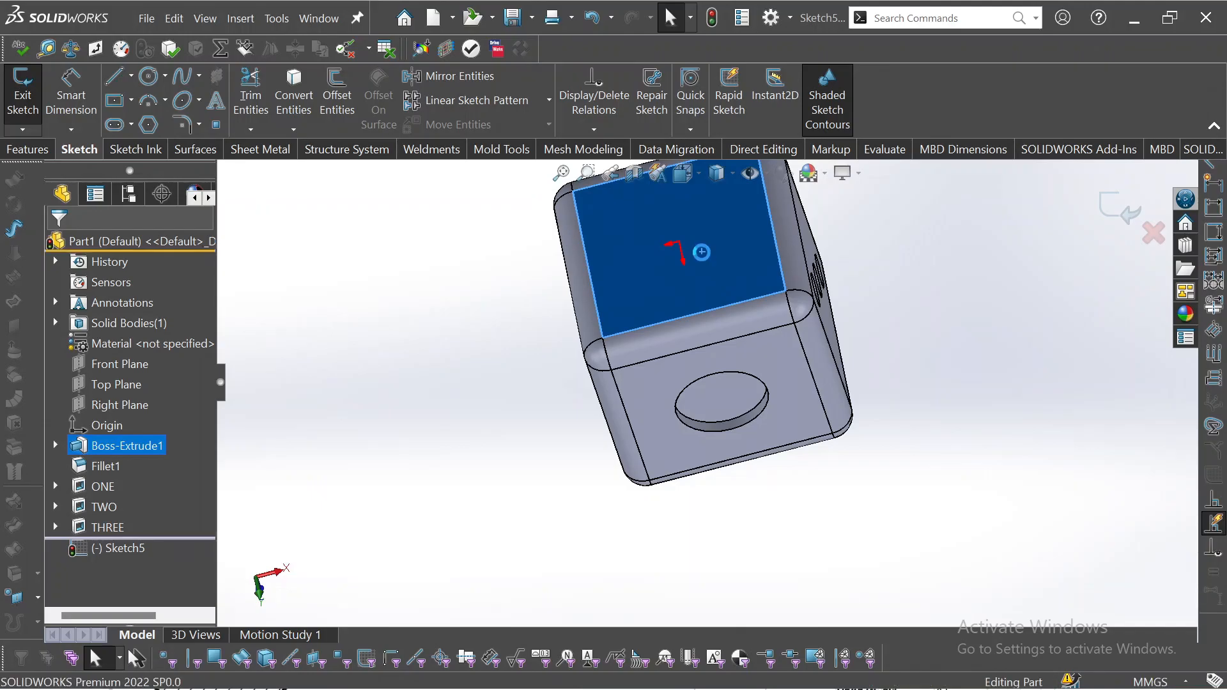
- Start a sketch on the blank back face and draw a centre rectangle about 53 mm high from the origin
click(703, 260)
click(775, 223)
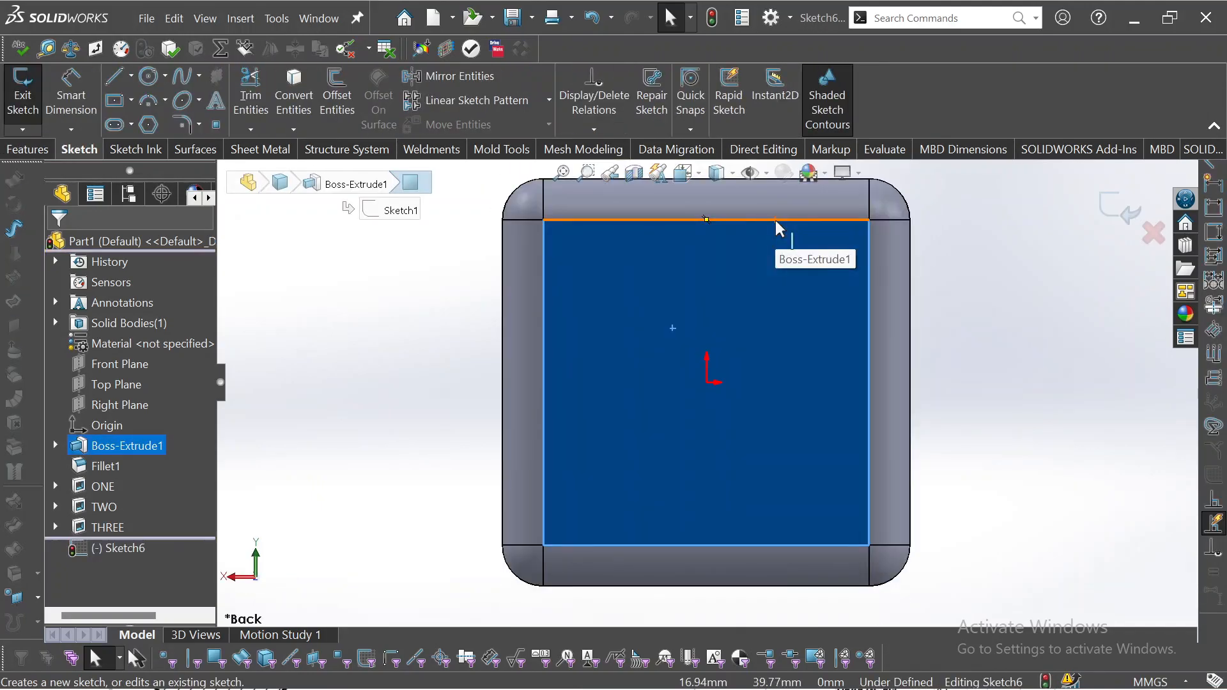
click(115, 100)
click(706, 383)
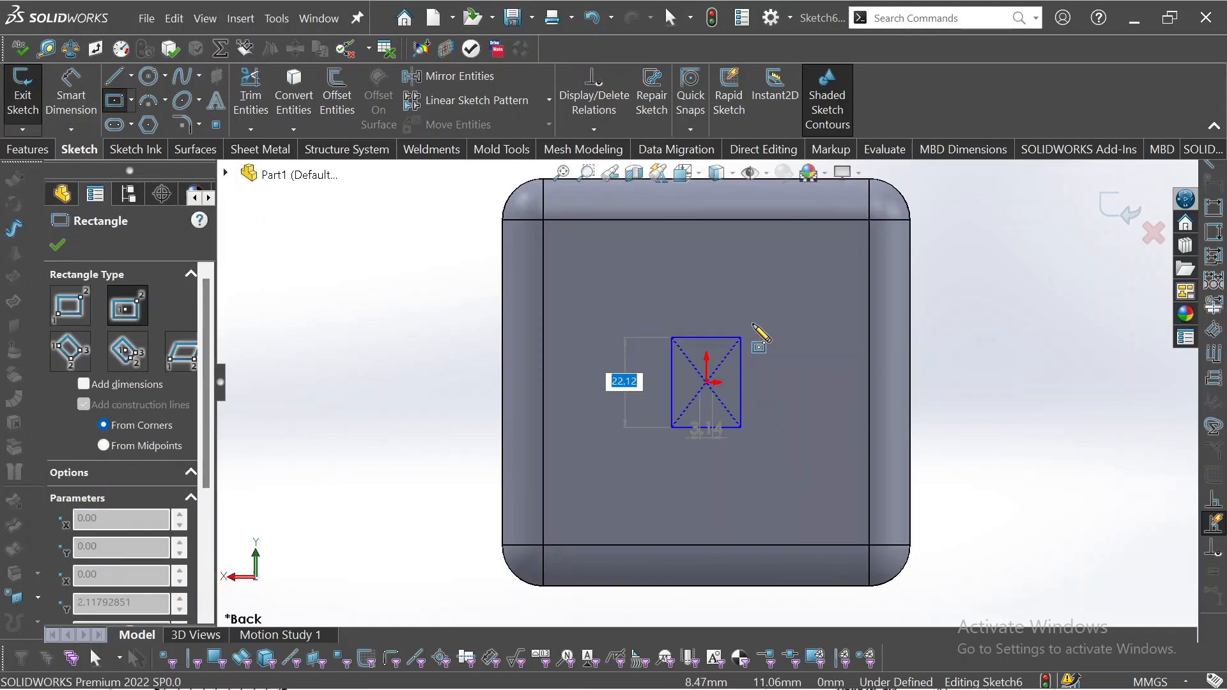
click(809, 274)
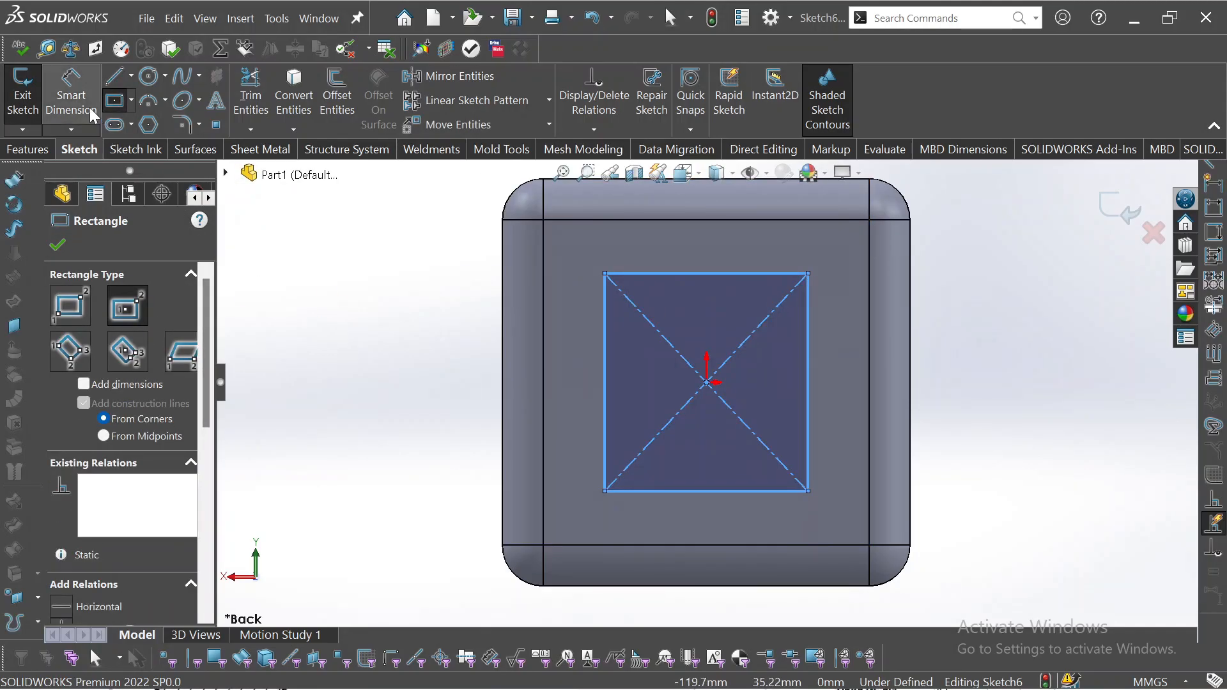
- Dimension the height of the rectangle on the back face to 40 mm
click(71, 92)
click(604, 331)
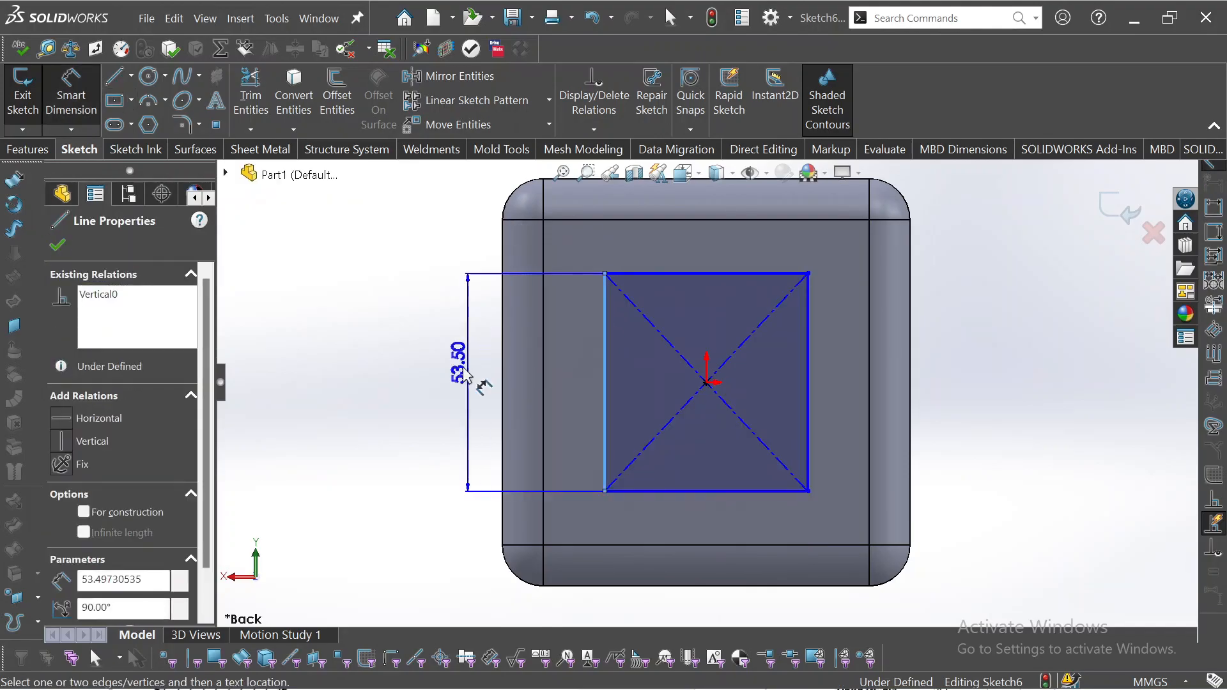
click(429, 381)
text(40)
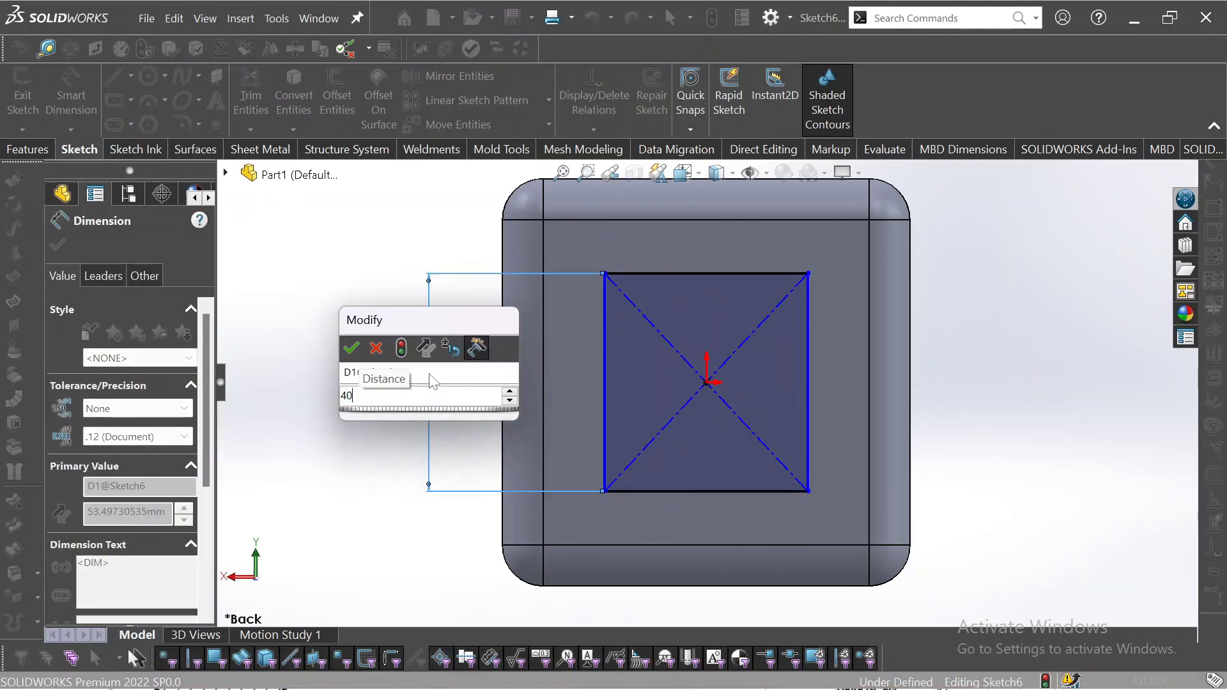
key(Return)
key(Escape)
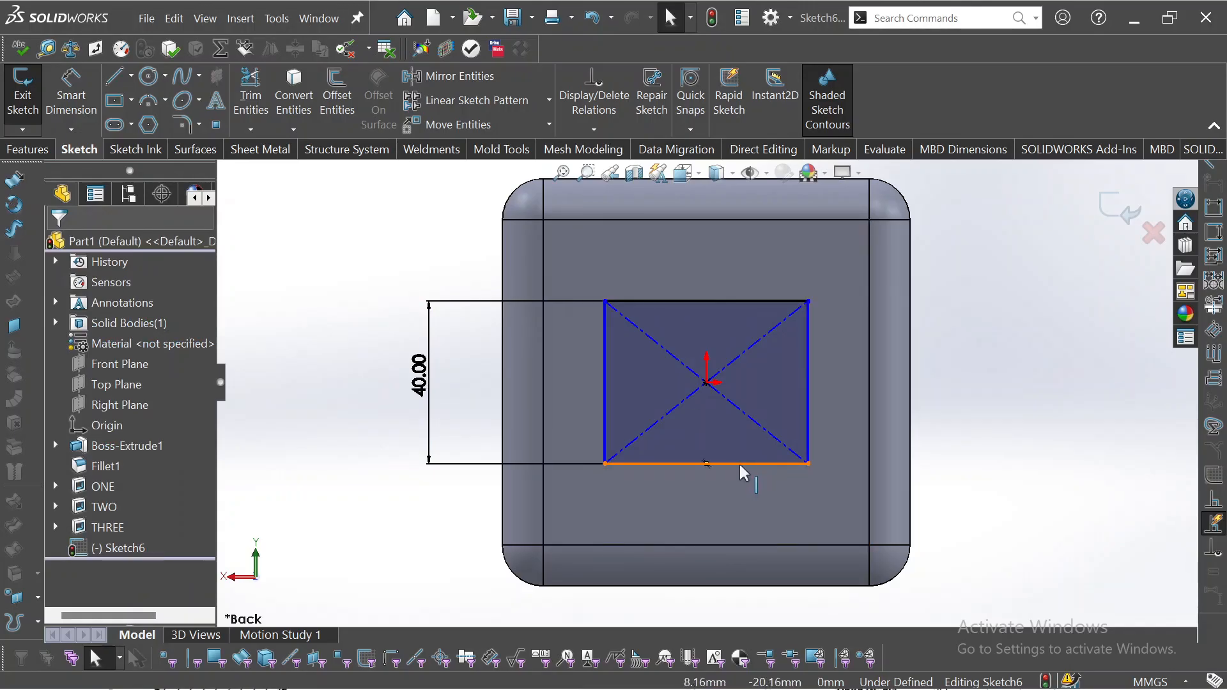
- Add an equal relation between the left and bottom sides of the rectangle on the back face
click(603, 396)
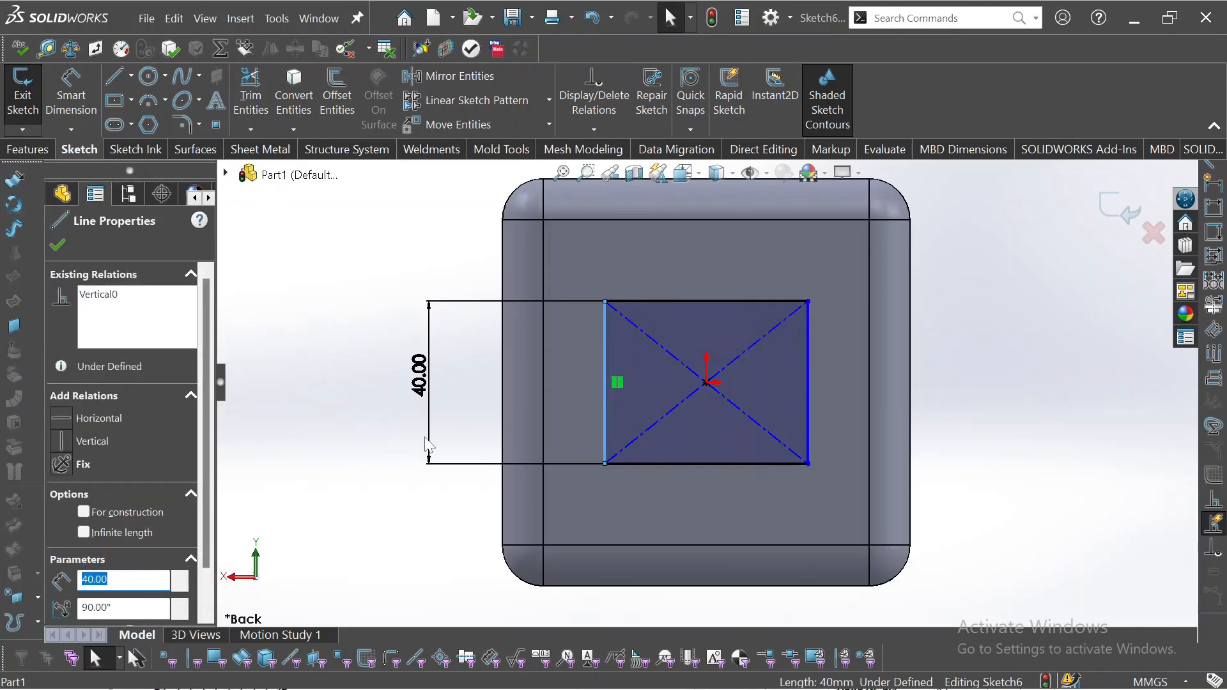
ctrl+click(688, 464)
click(865, 399)
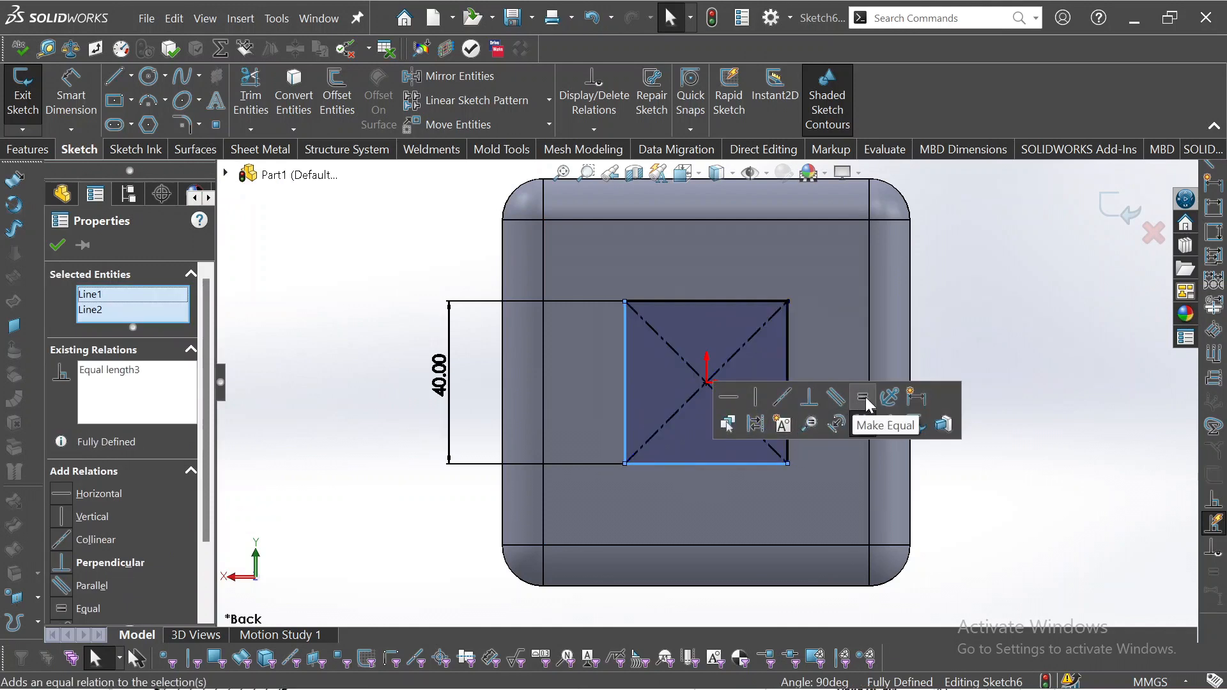
- Convert the four sides of the rectangle on the back face to construction lines
click(1030, 345)
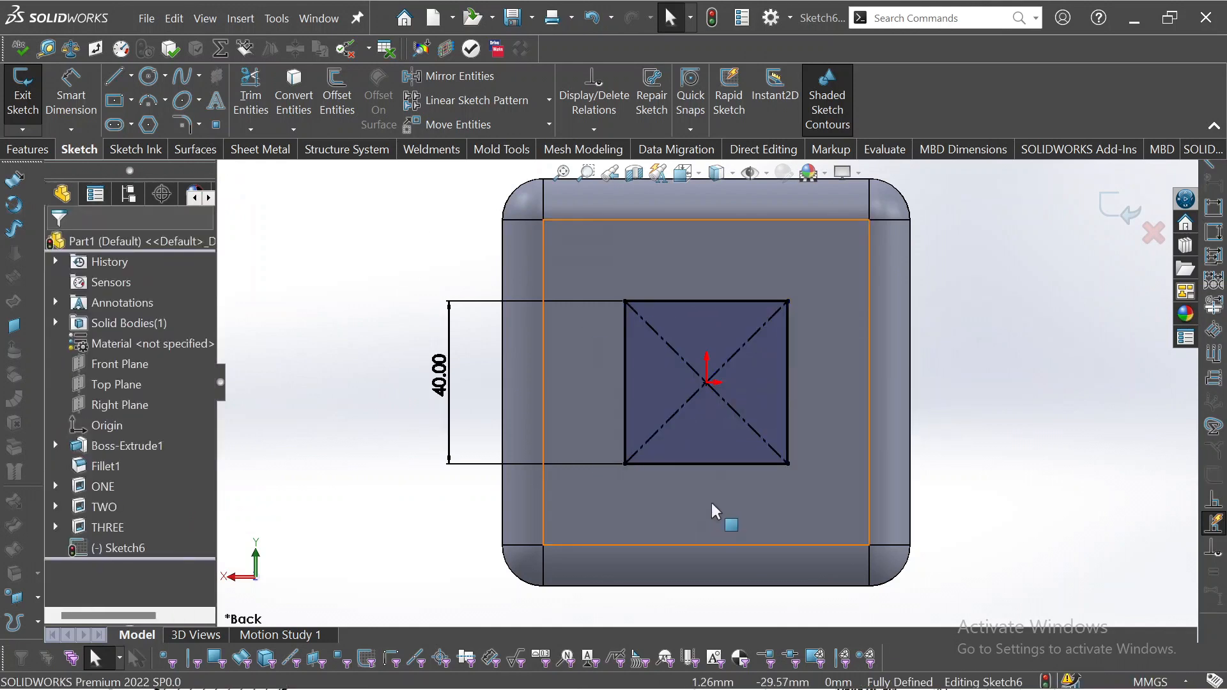
click(723, 427)
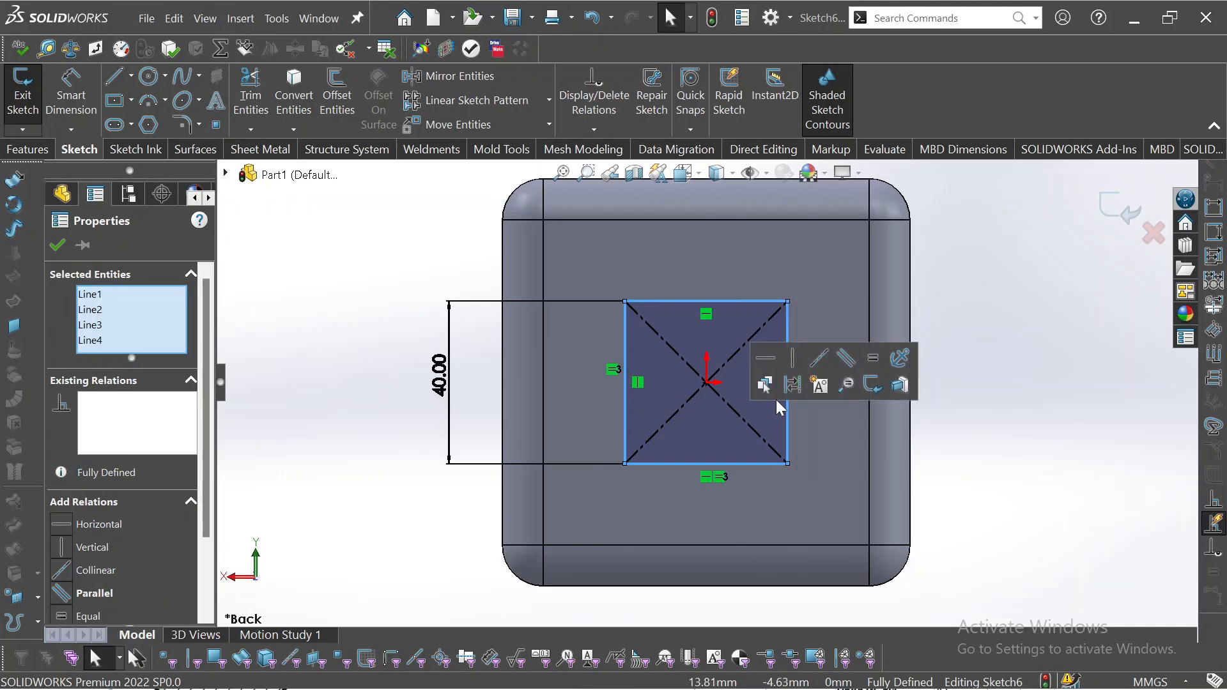
click(787, 393)
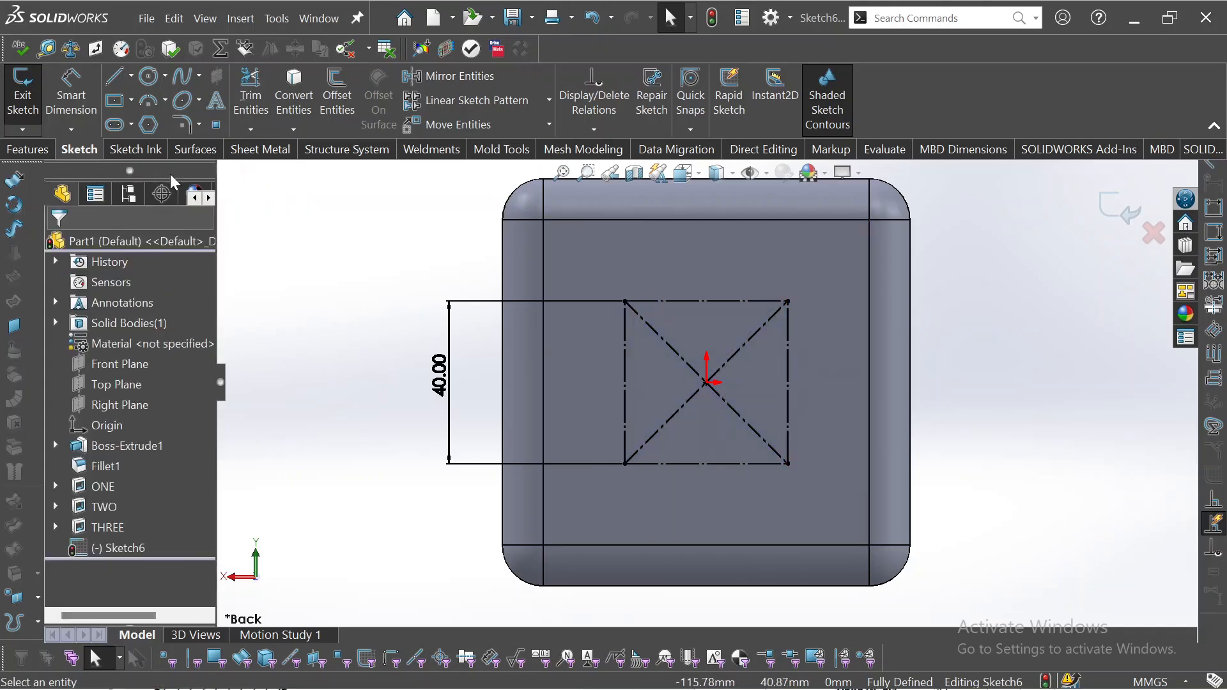
- Draw five circles on the back face, one at the rectangle's centre and one at each of its four corners
click(149, 77)
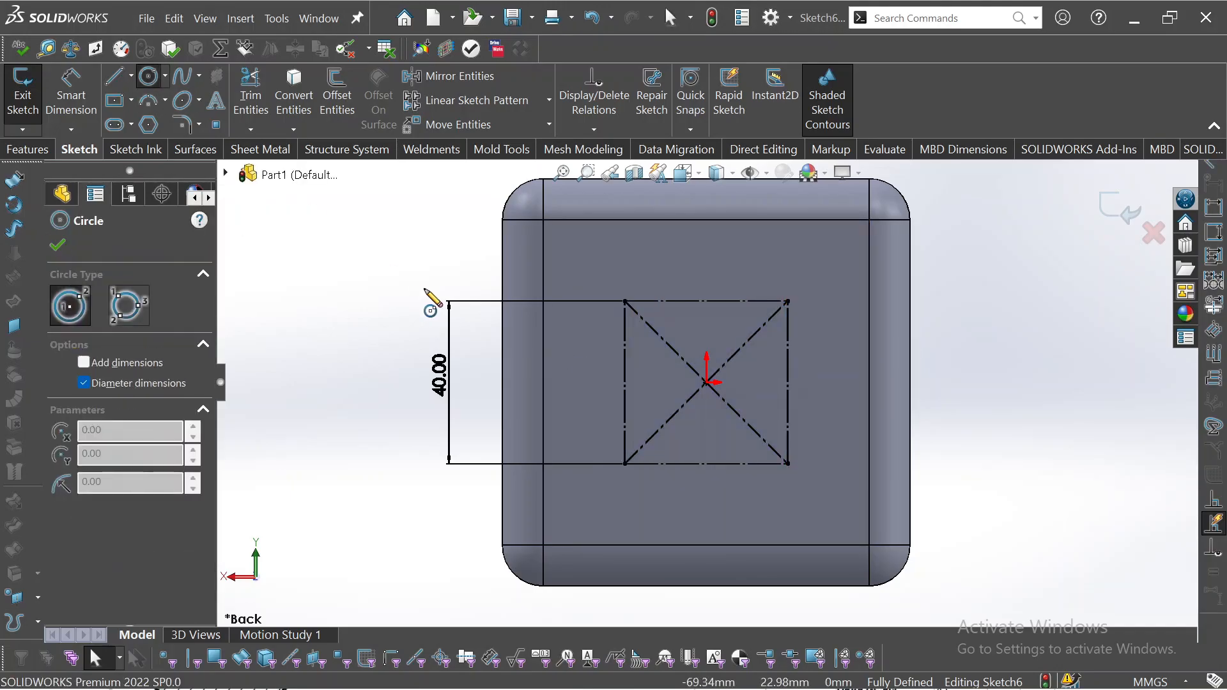
click(625, 300)
click(642, 283)
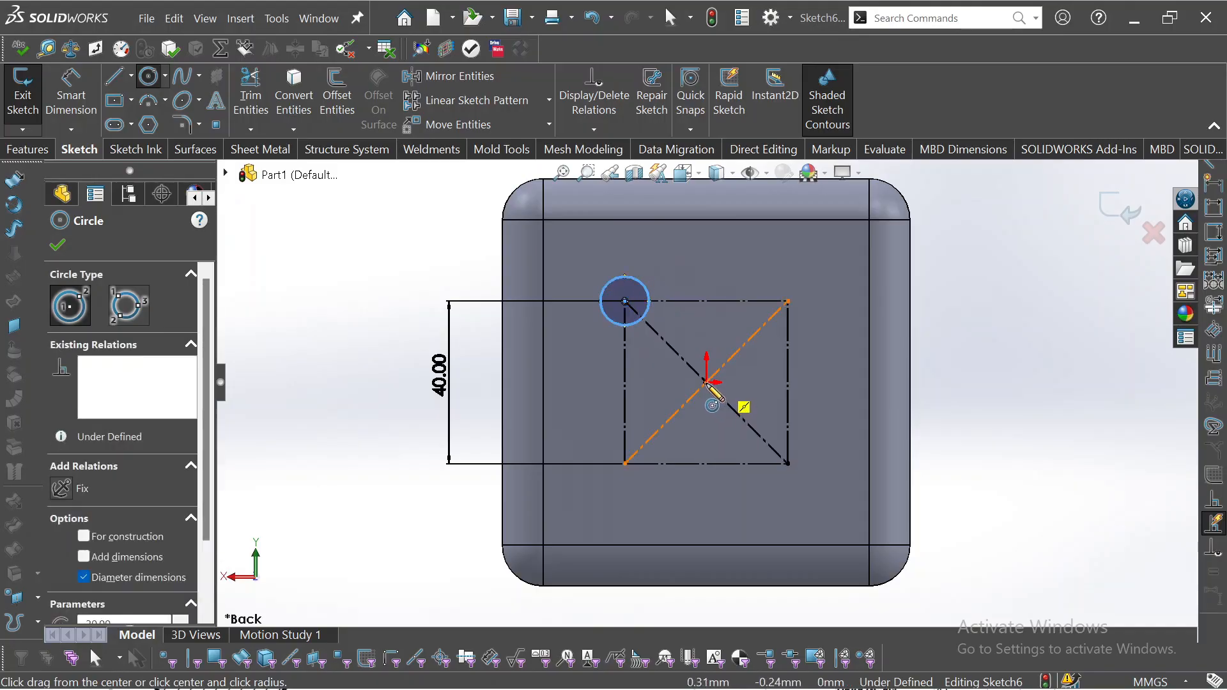
click(706, 382)
click(734, 409)
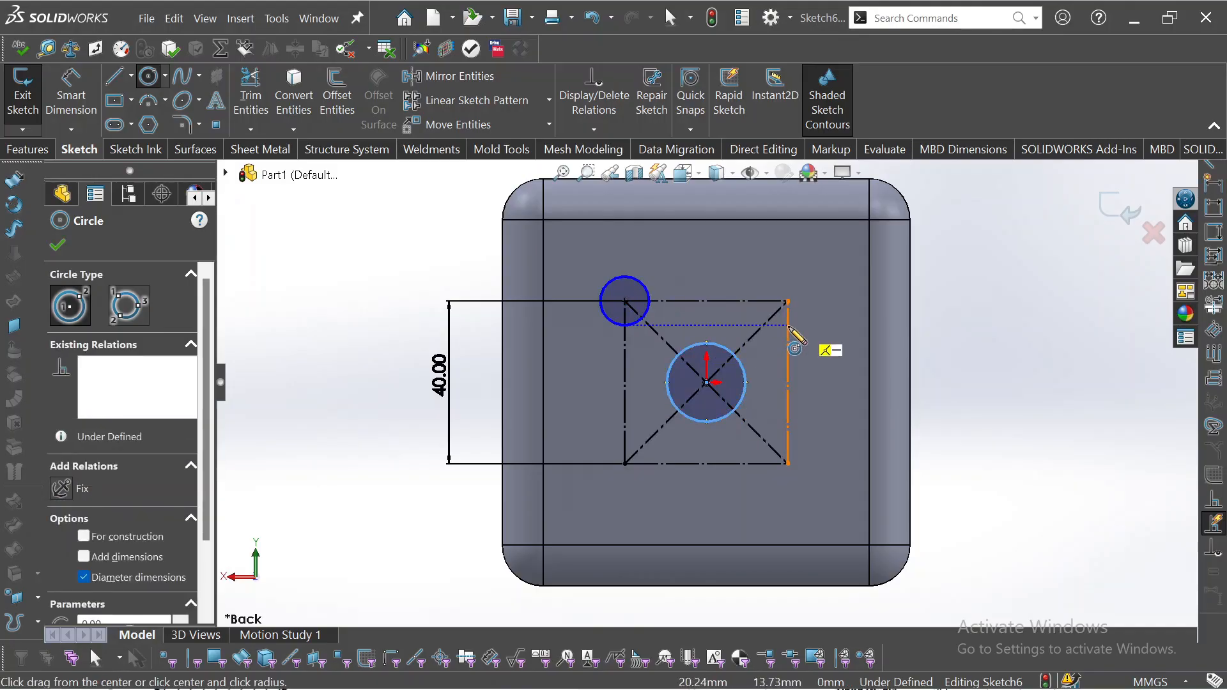
click(788, 301)
click(812, 278)
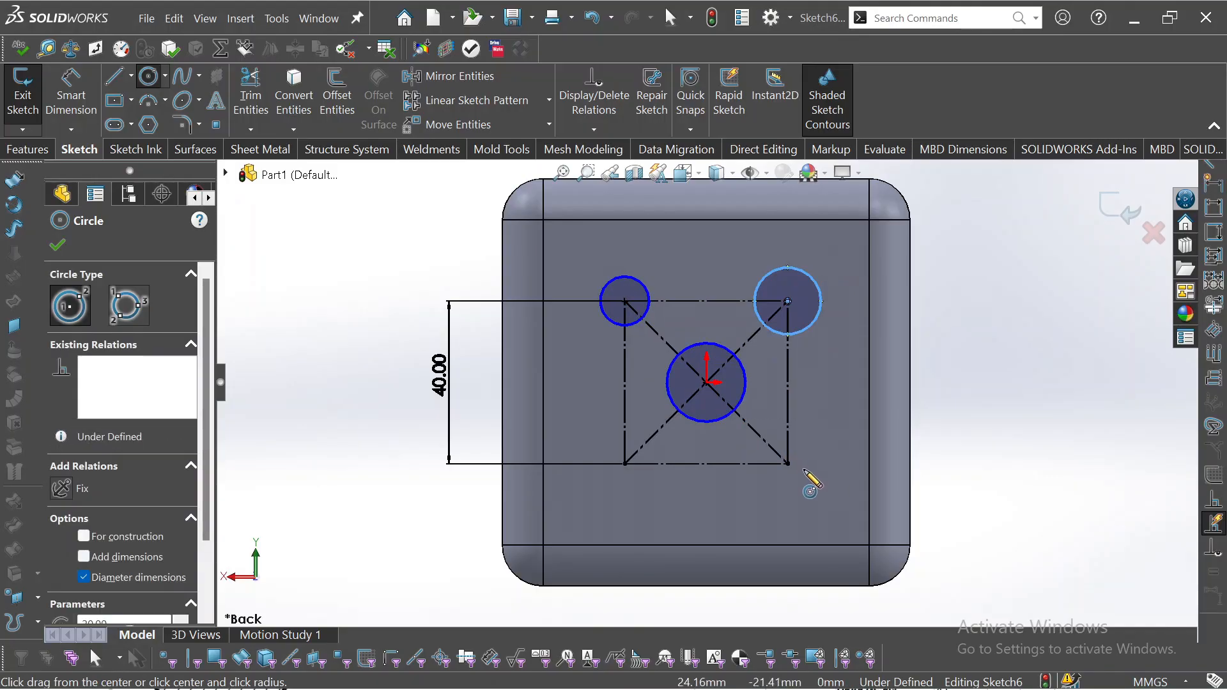
click(792, 464)
click(807, 486)
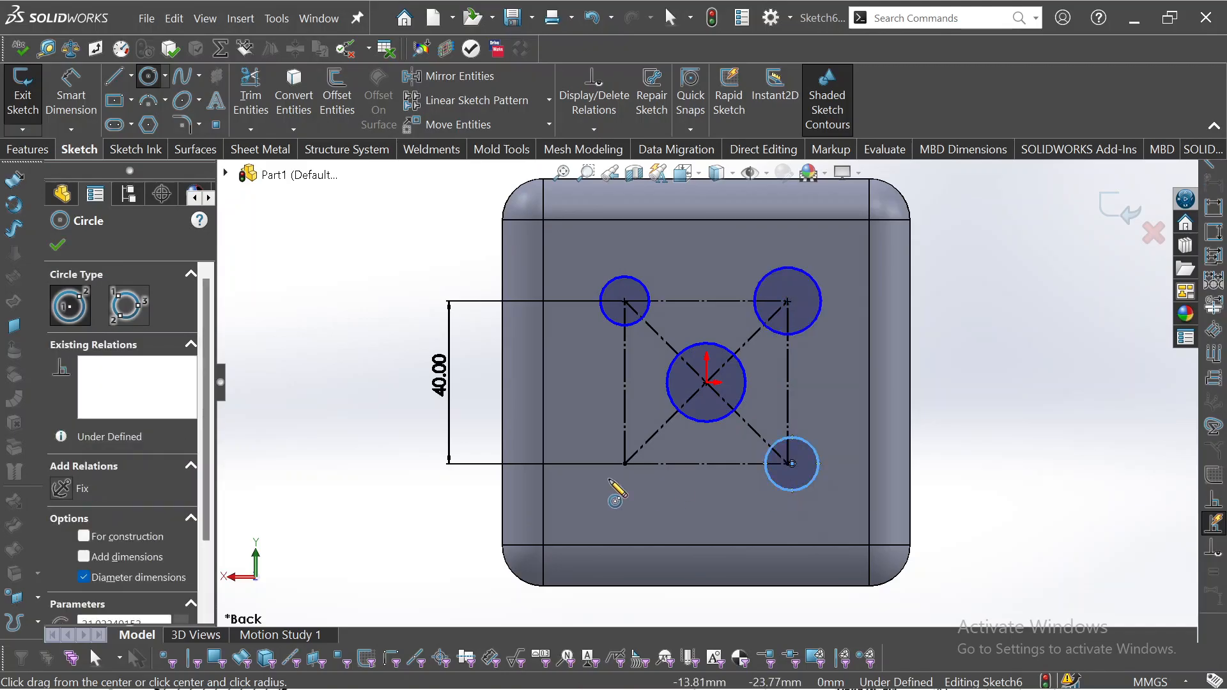
click(625, 464)
click(647, 487)
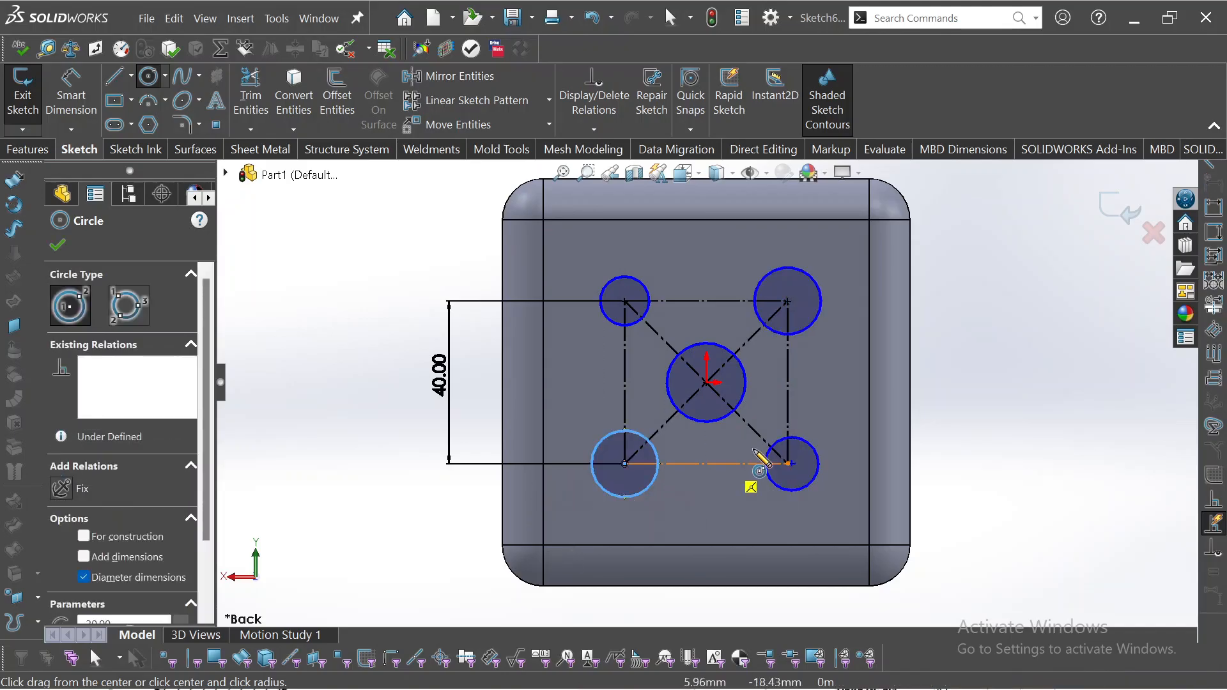
- Make the centre of the lower-right circle coincident with the rectangle's lower-right corner
scroll(793, 476, up, 3)
scroll(793, 476, down, 6)
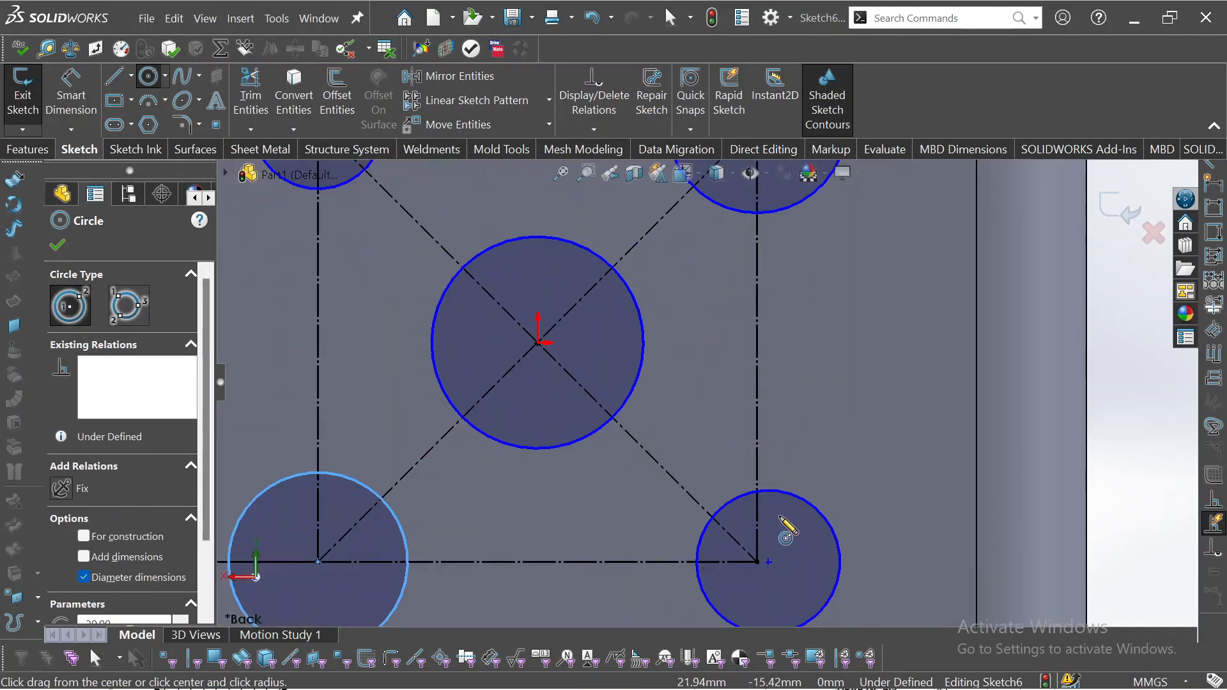
key(Escape)
click(768, 563)
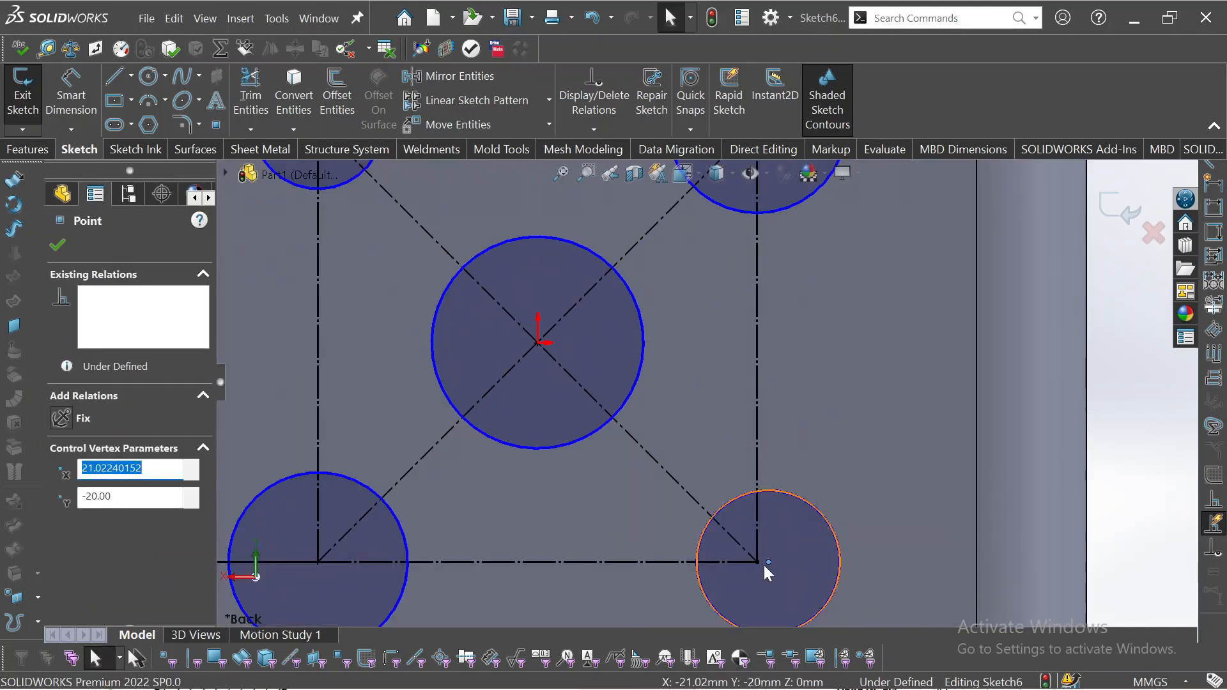
ctrl+click(757, 562)
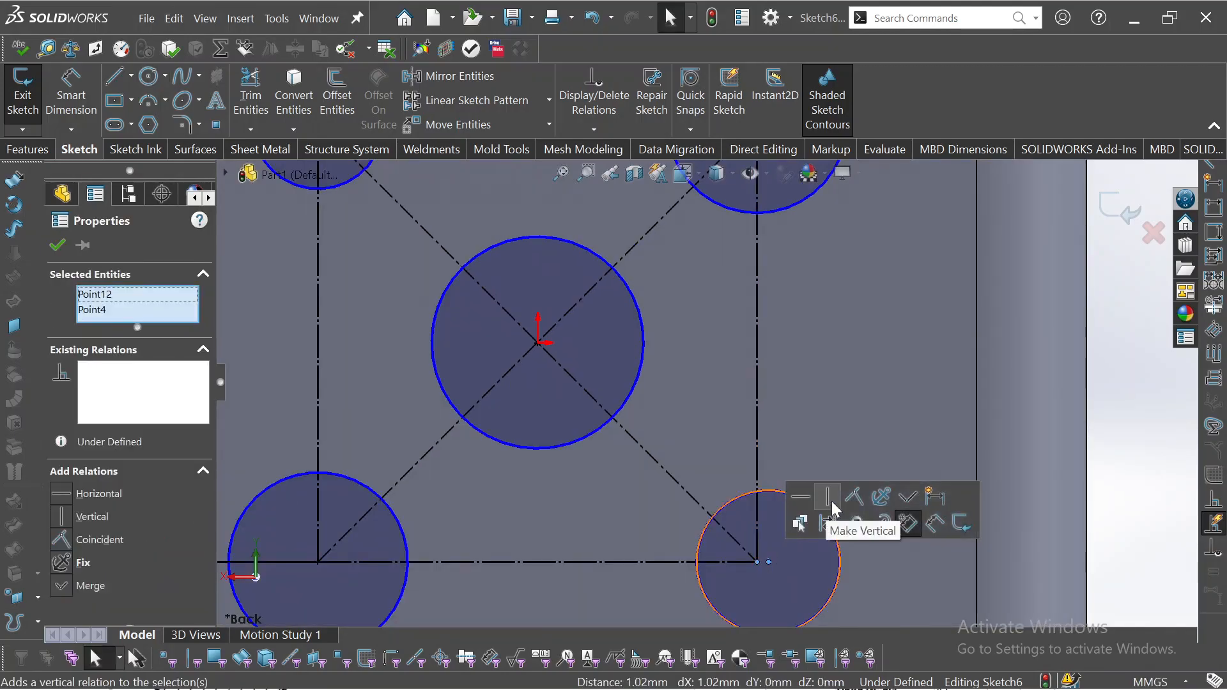
click(855, 497)
scroll(693, 460, up, 5)
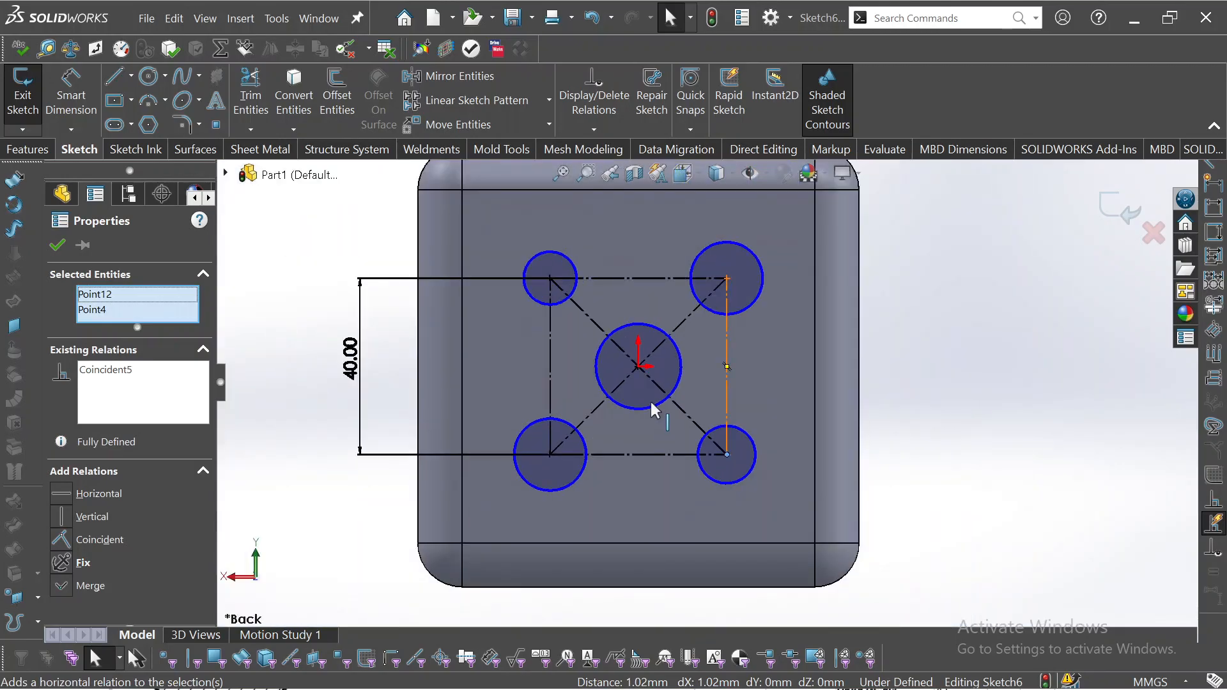
scroll(653, 409, up, 1)
- Add an equal relation between all five circles on the back face
click(578, 288)
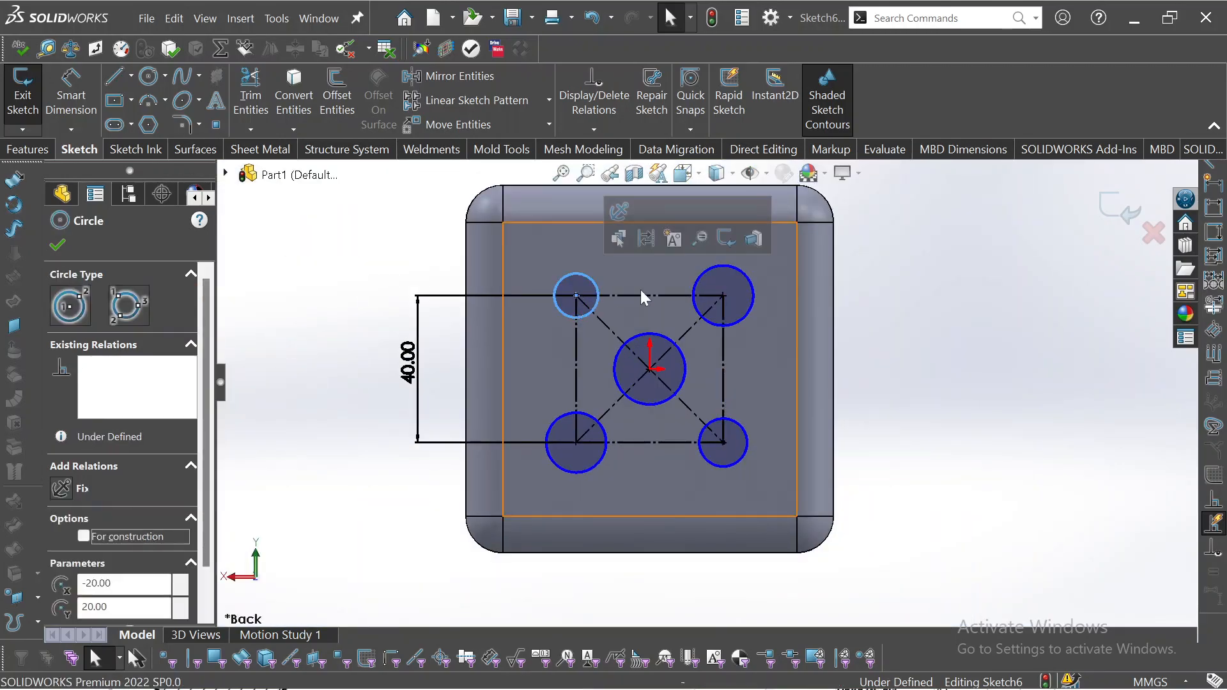
ctrl+click(717, 279)
ctrl+click(680, 379)
ctrl+click(724, 463)
ctrl+click(573, 469)
click(668, 390)
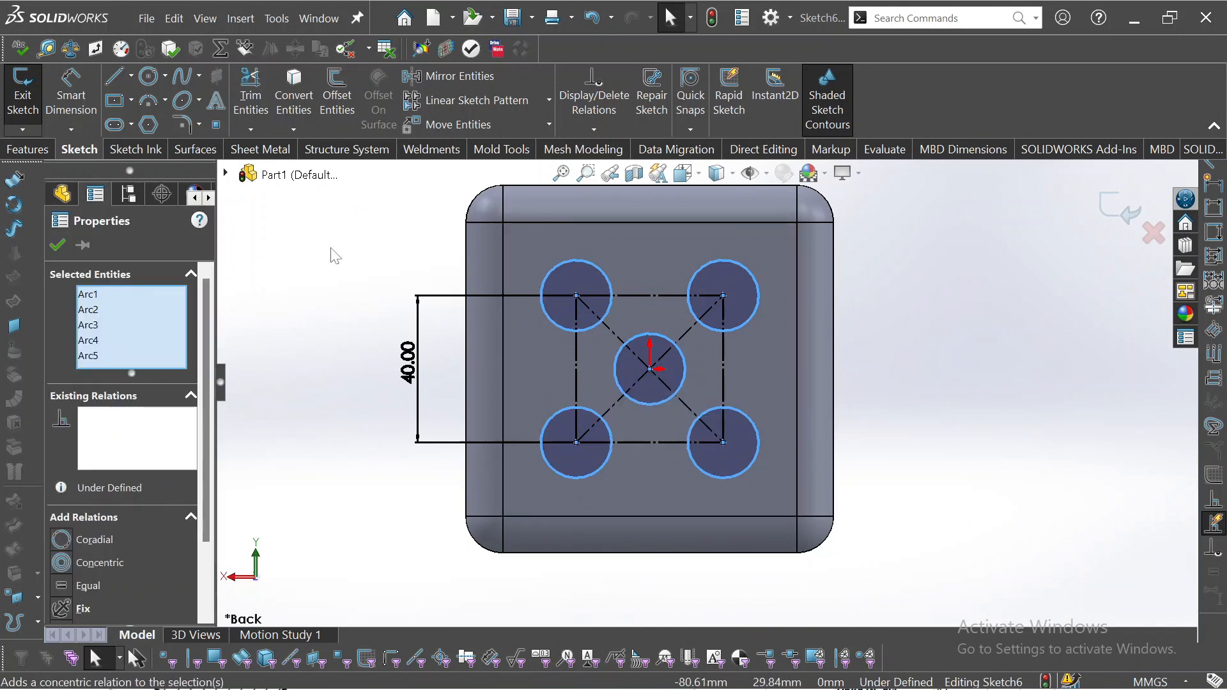
- Dimension the diameter of the upper-right circle on the back face to 15 mm
click(67, 87)
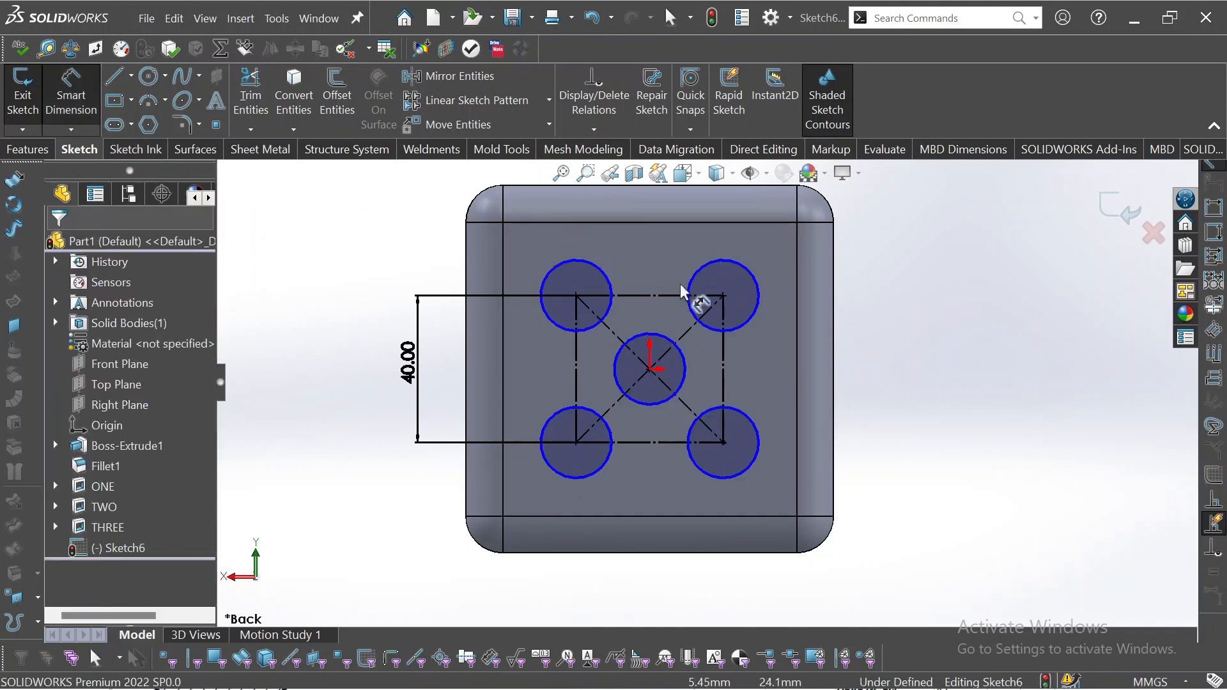
click(760, 291)
click(913, 348)
text(15)
key(Return)
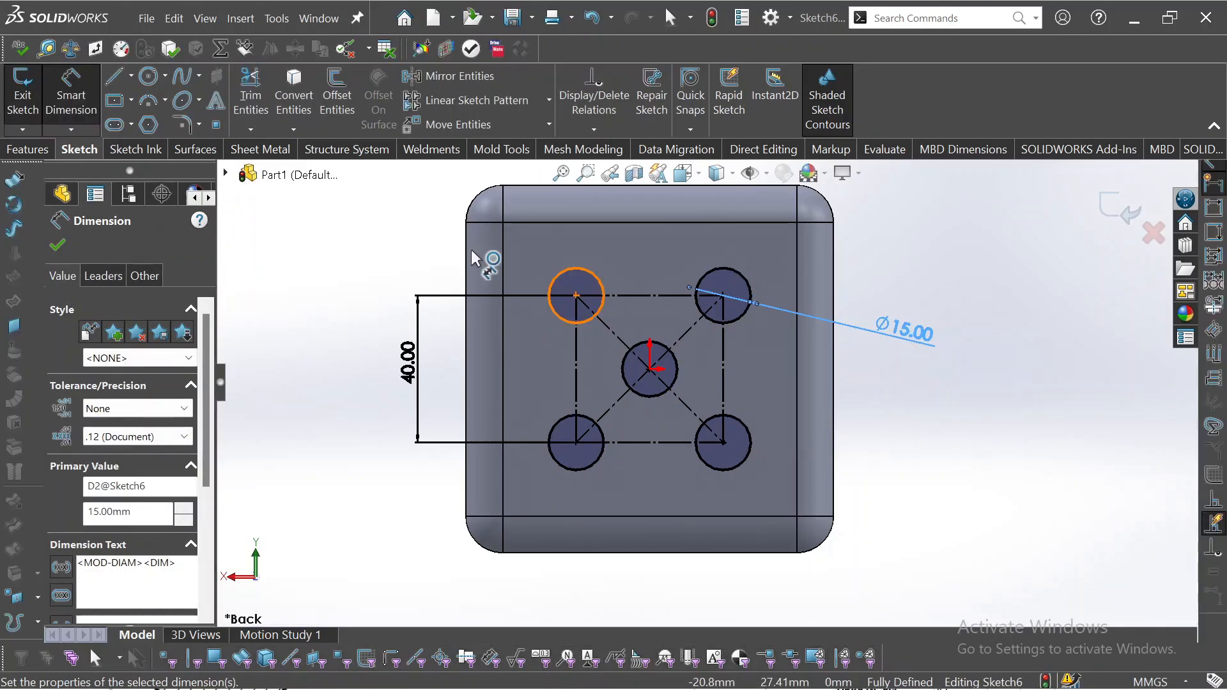
- Cut-extrude the five circles on the back face to a blind depth of 5 mm
click(32, 153)
click(270, 88)
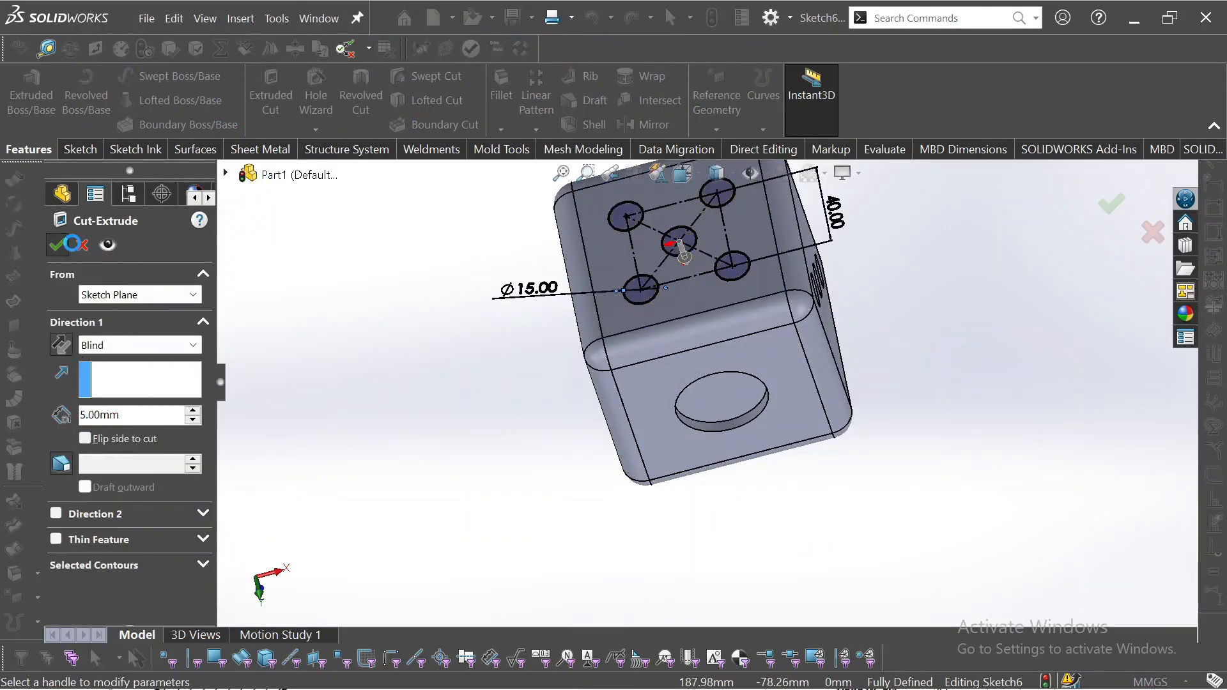
click(58, 244)
- Start a sketch on the blank front face and draw a centre rectangle about 54 mm high from the origin
middle_drag(403, 334, 671, 360)
click(671, 360)
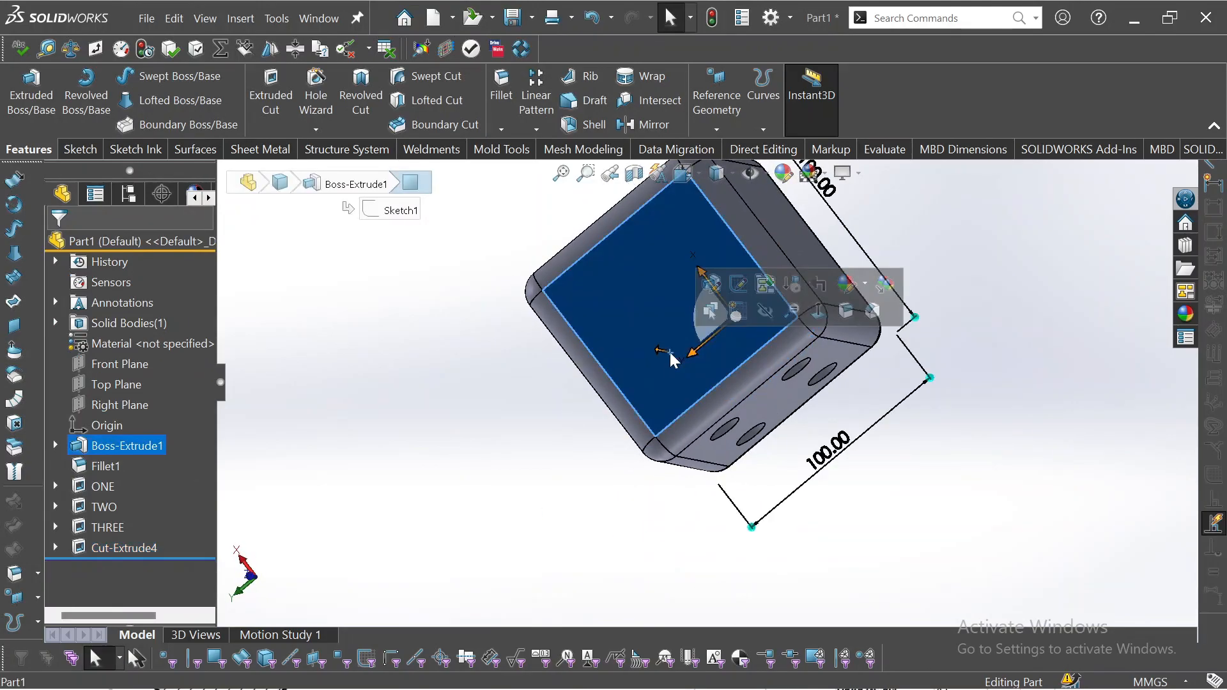
click(745, 308)
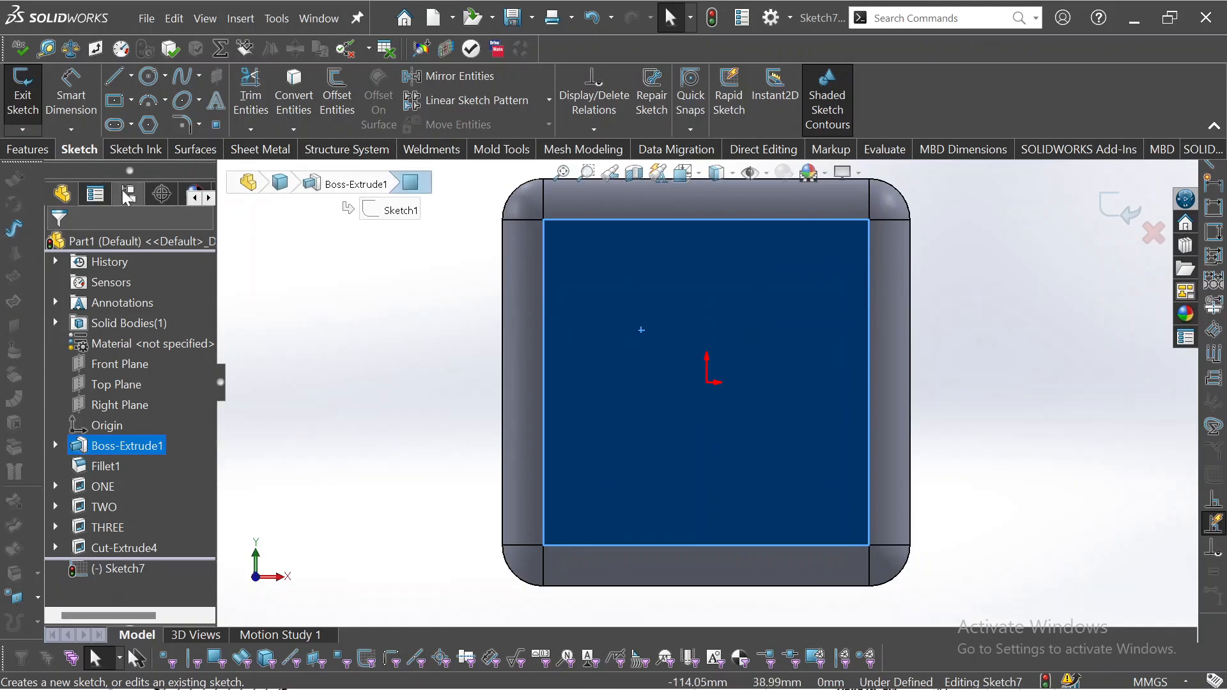
click(110, 103)
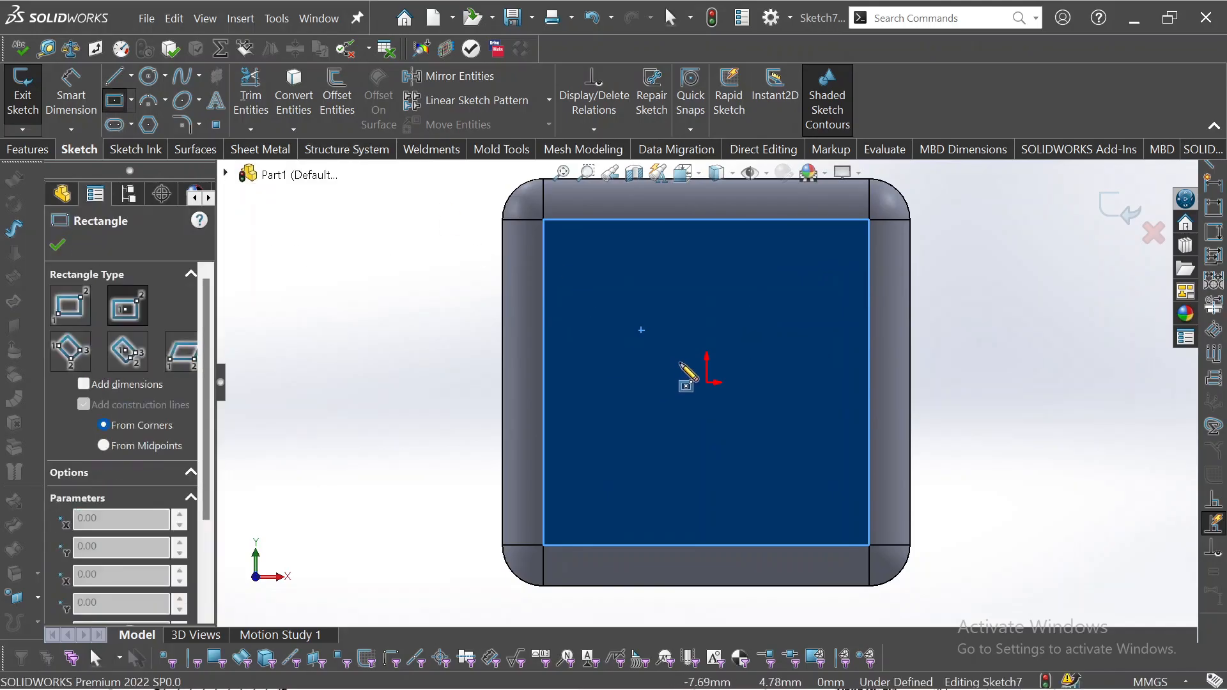
click(706, 382)
click(776, 272)
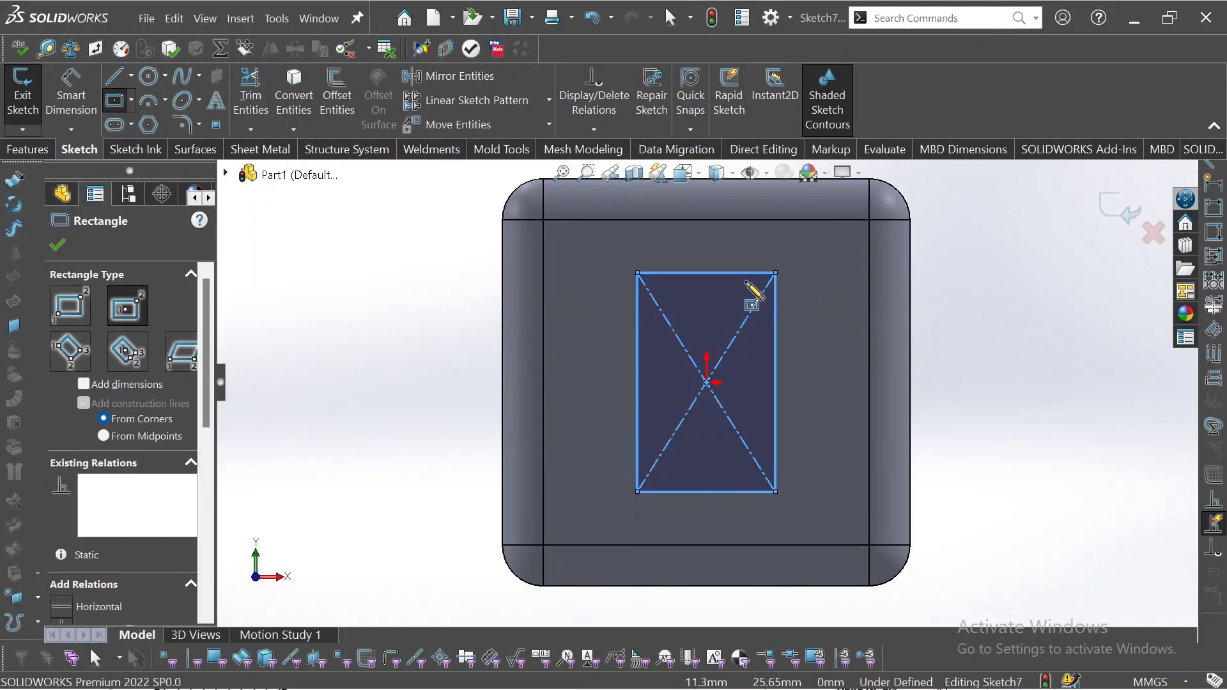
key(Escape)
- Add an equal relation between the top and left sides of the rectangle on the front face
click(659, 273)
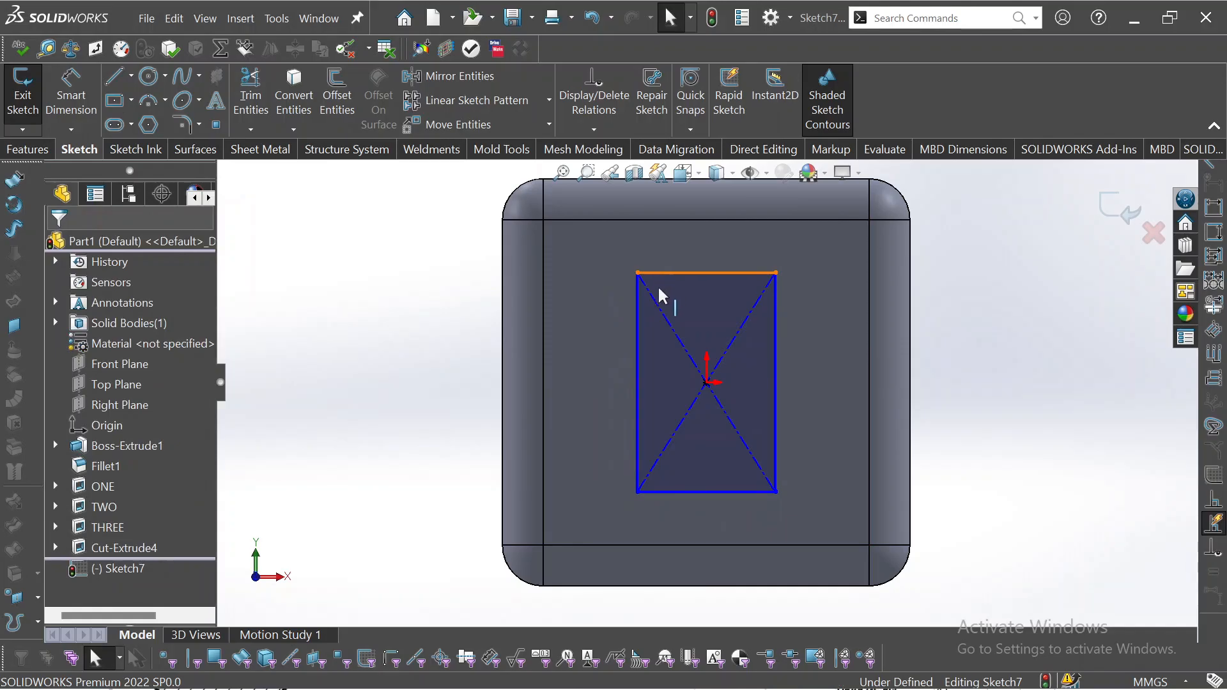
ctrl+click(638, 326)
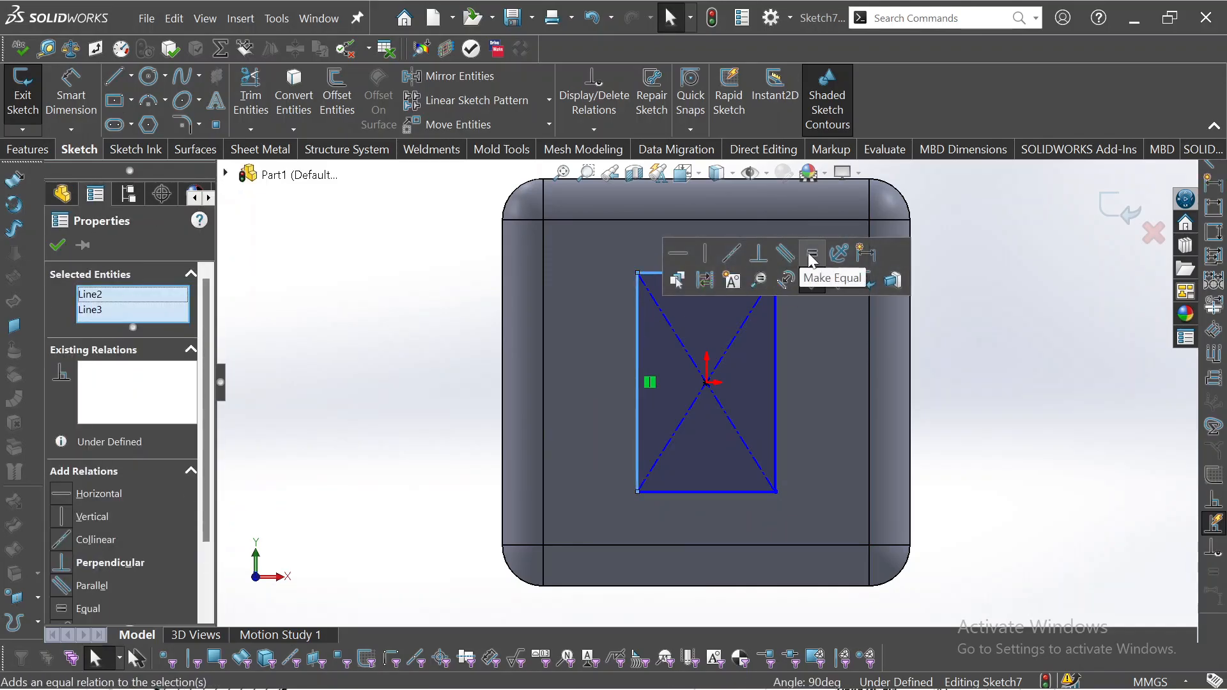
click(825, 274)
- Dimension the height of the square on the front face to 40 mm
click(71, 90)
click(598, 357)
click(442, 370)
key(BackSpace)
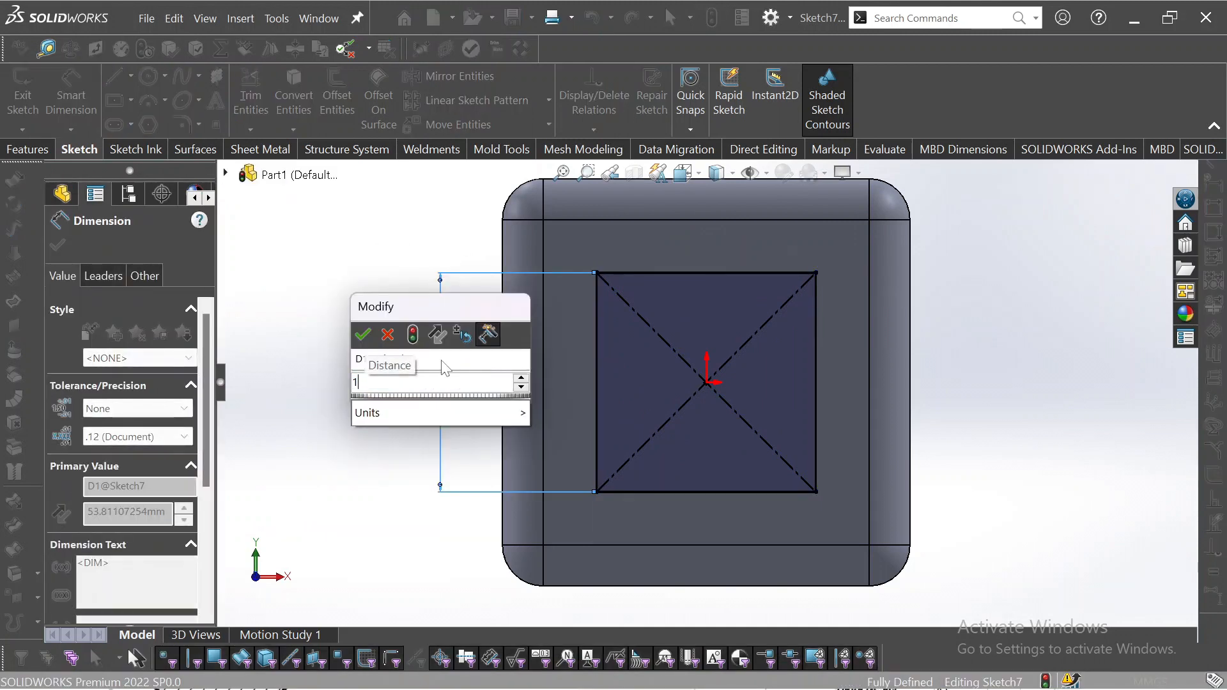
text(40)
key(Return)
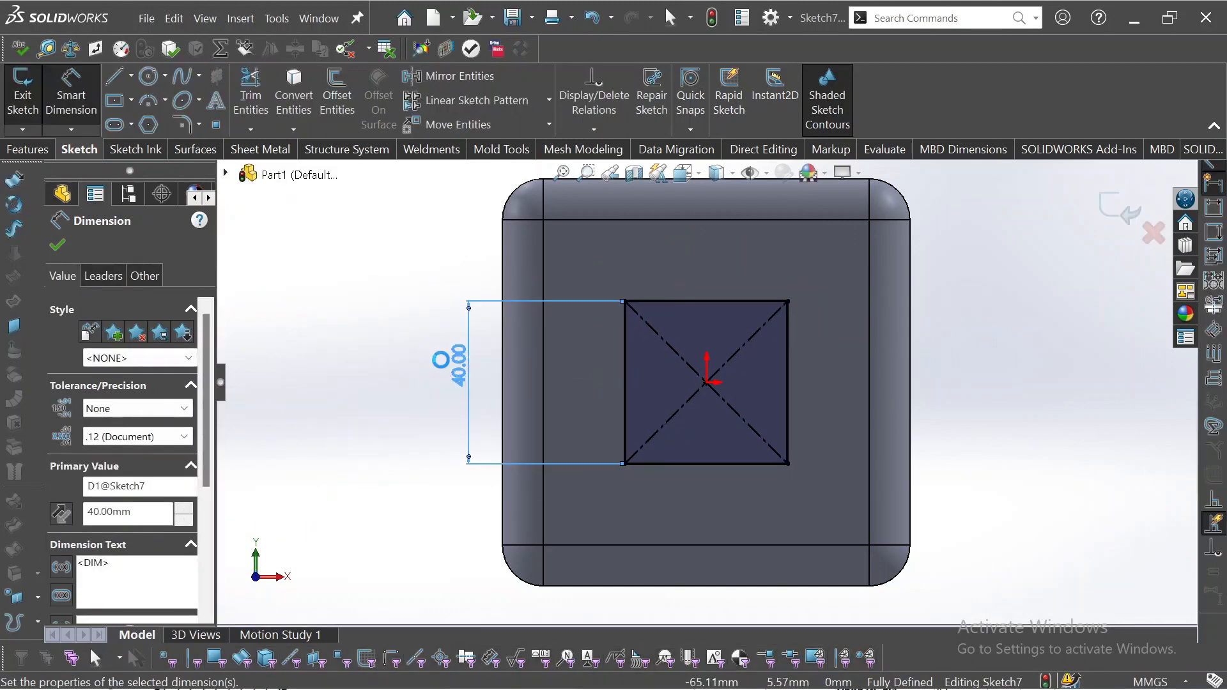
- Convert the four sides of the square on the front face to construction lines
key(Escape)
click(658, 381)
click(725, 343)
- Draw circles about 24 to 25 mm in diameter at the upper-right and lower-left corners of the construction square
click(149, 77)
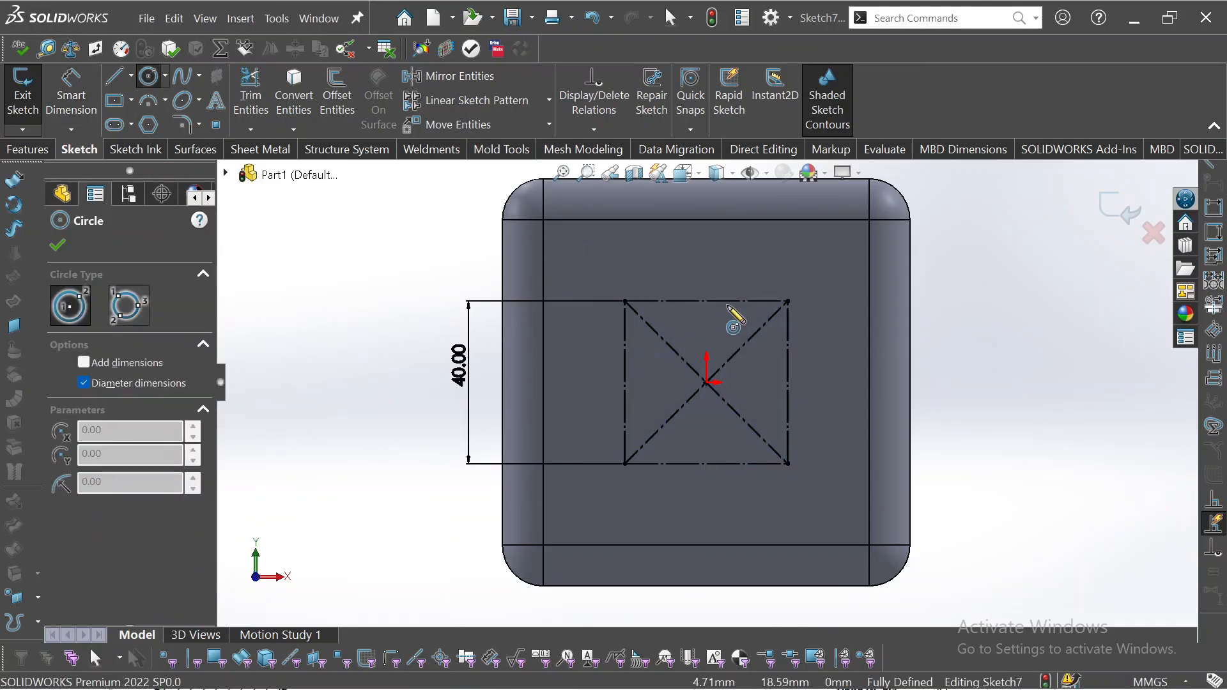
click(788, 301)
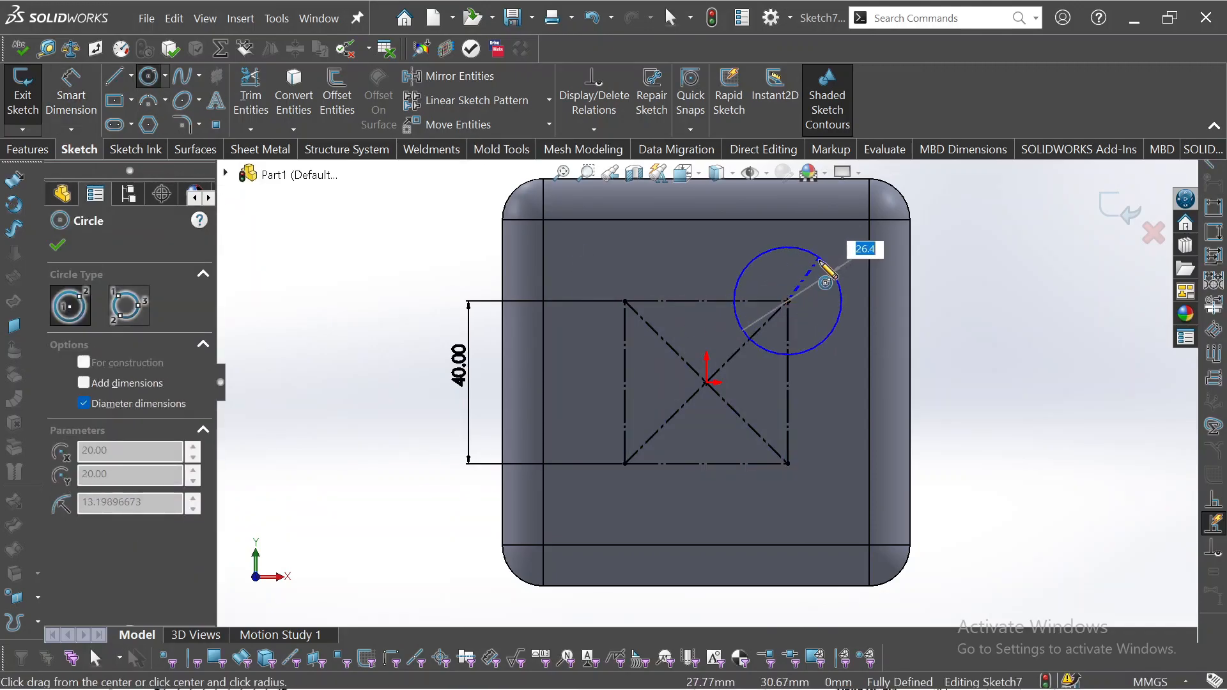
click(840, 301)
click(625, 463)
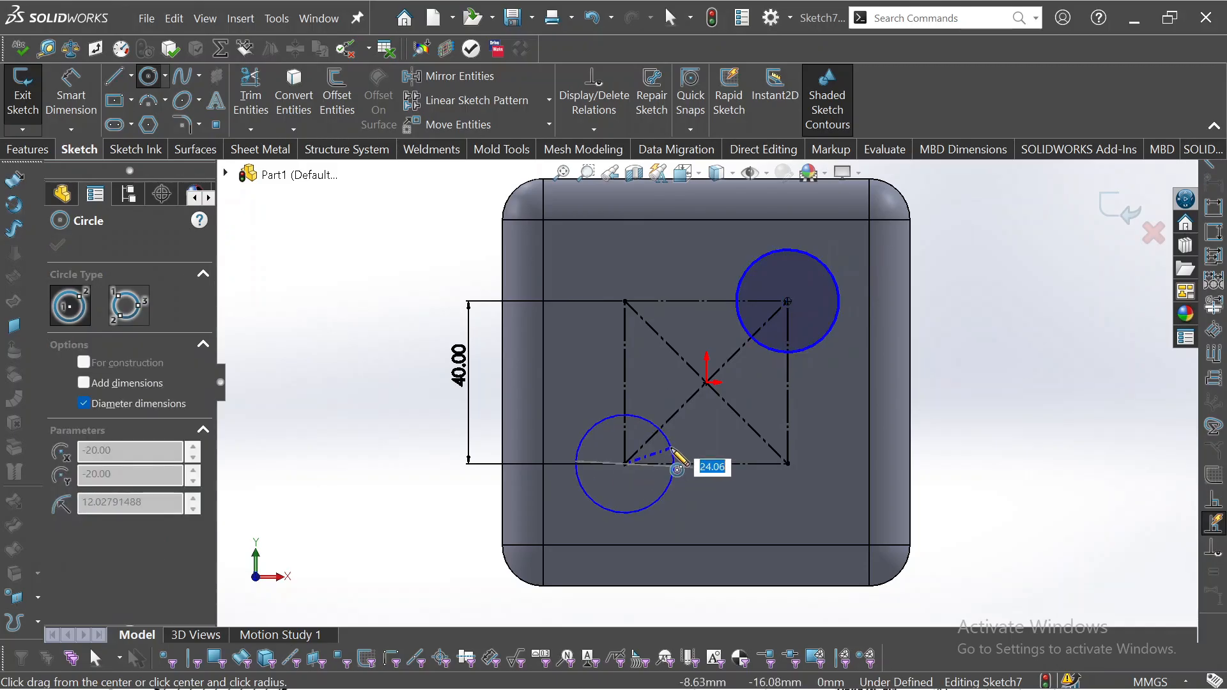
click(671, 448)
key(Escape)
- Make the two circles on the front face equal and dimension the lower-left one to 15 mm diameter
click(654, 499)
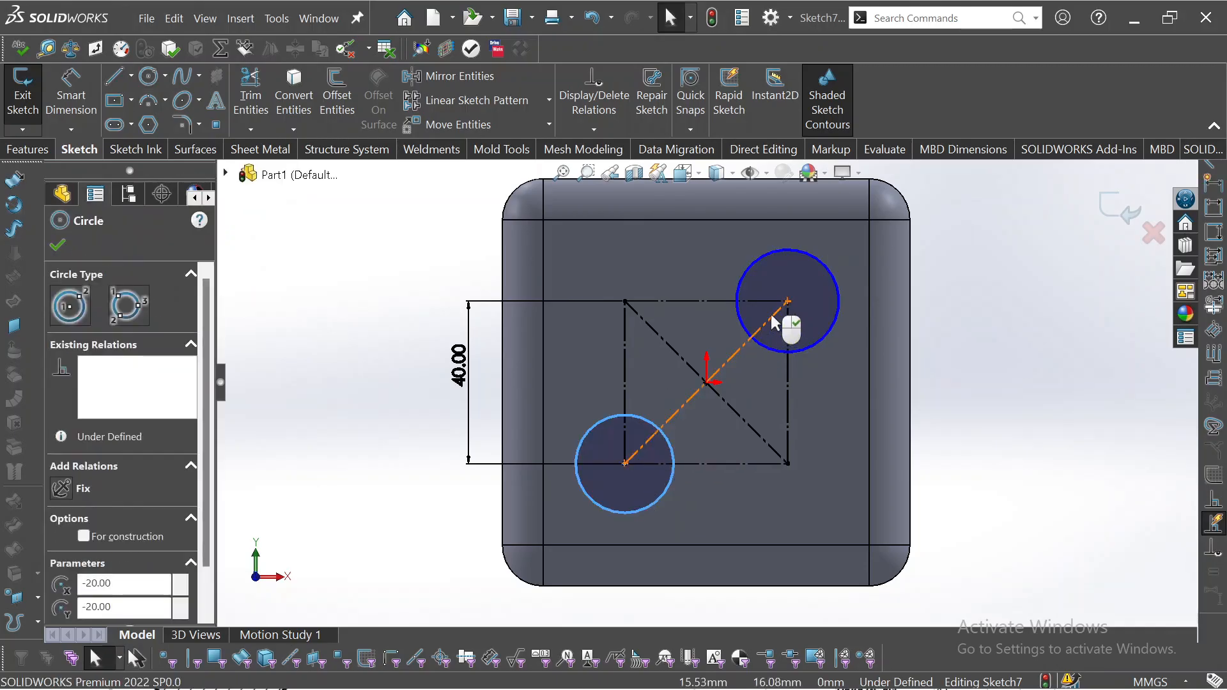
ctrl+click(807, 301)
click(77, 102)
click(617, 512)
click(1079, 470)
text(15)
key(Return)
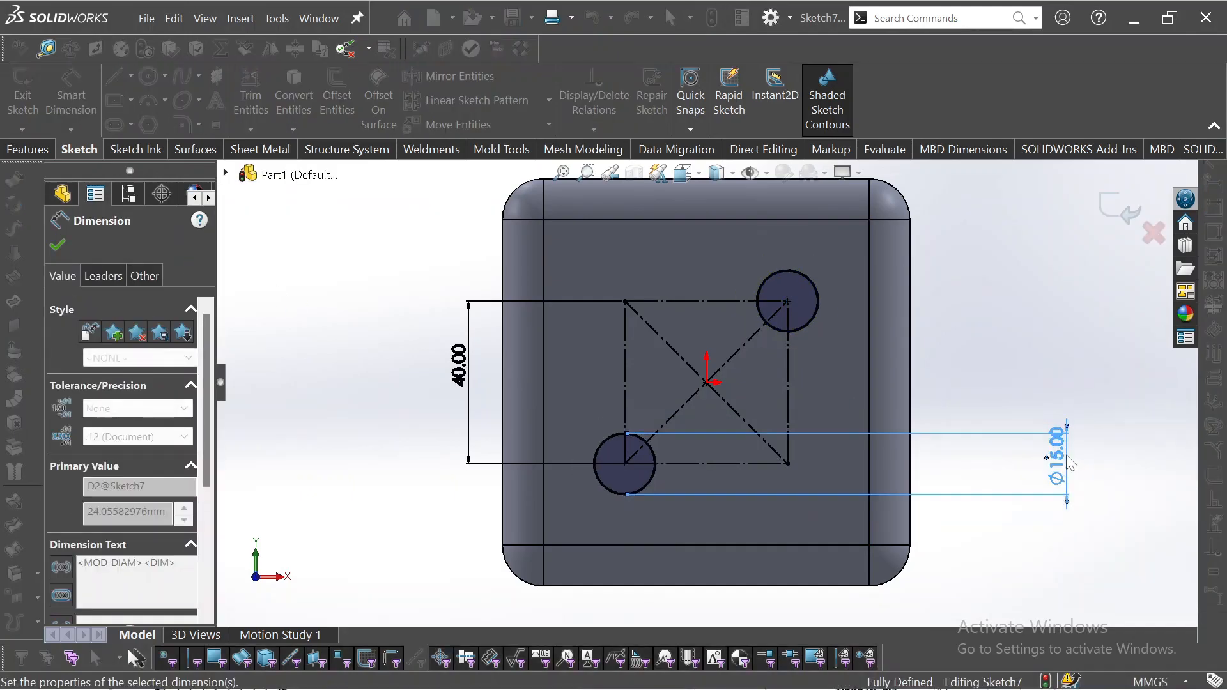
- Cut-extrude the two circles on the front face to a blind depth of 5 mm
click(37, 153)
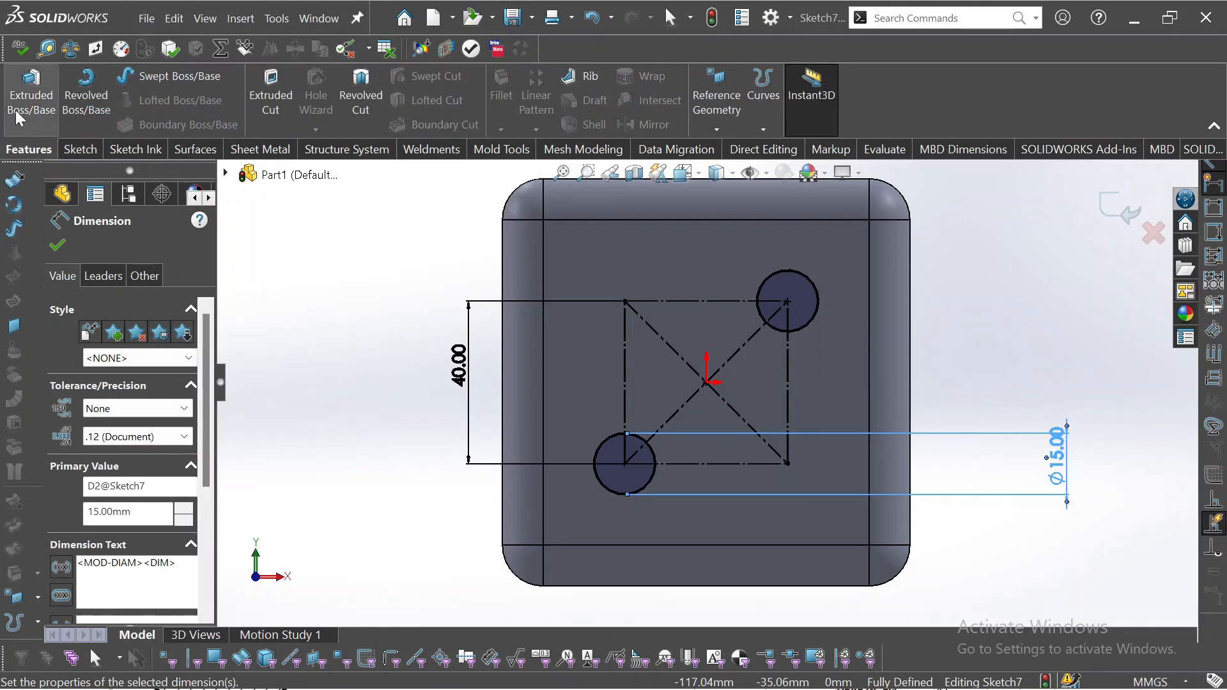
click(271, 96)
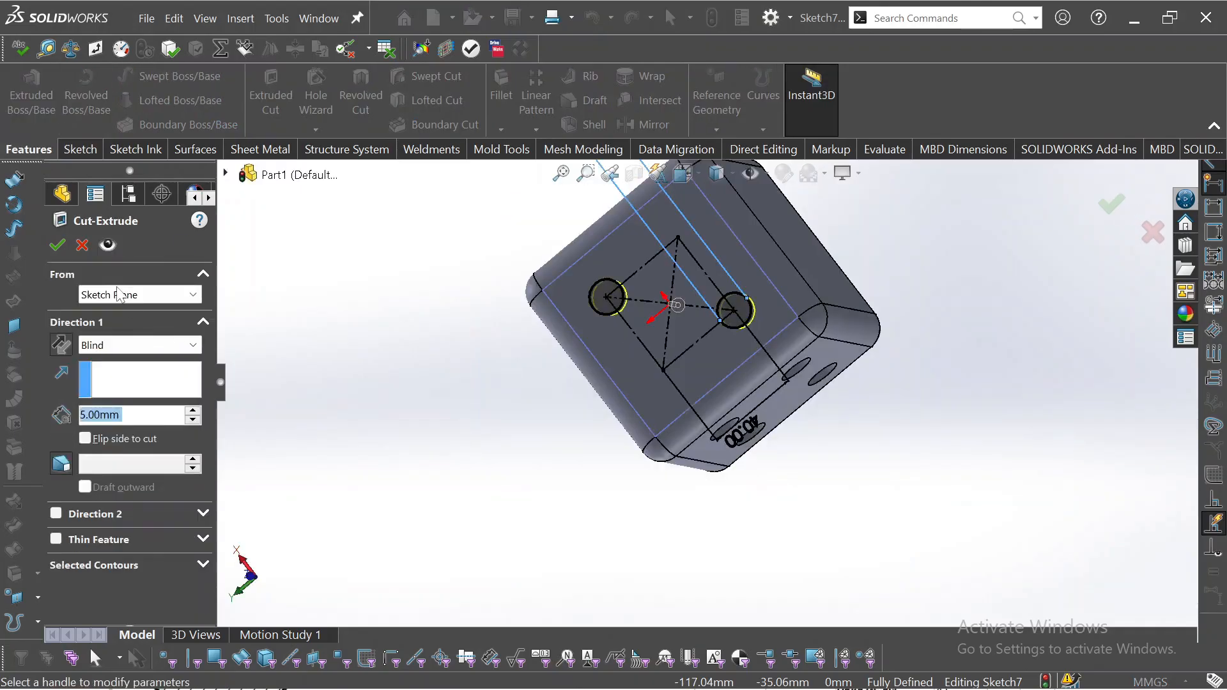
click(57, 246)
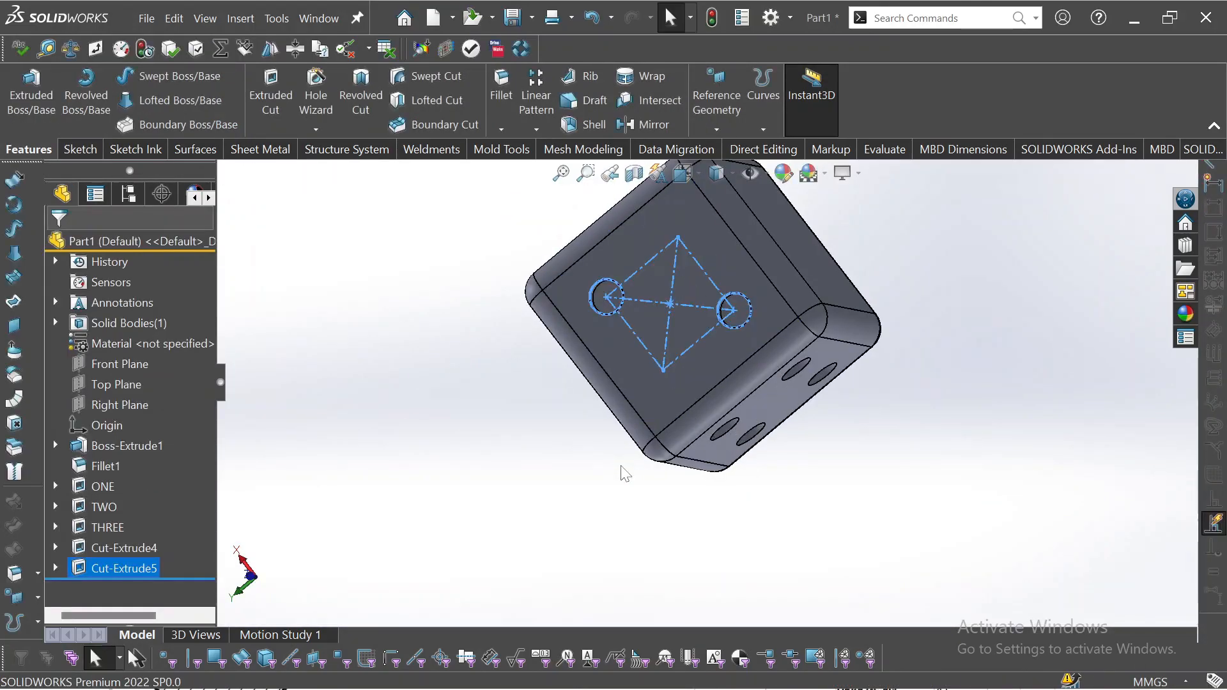
middle_drag(593, 470, 536, 465)
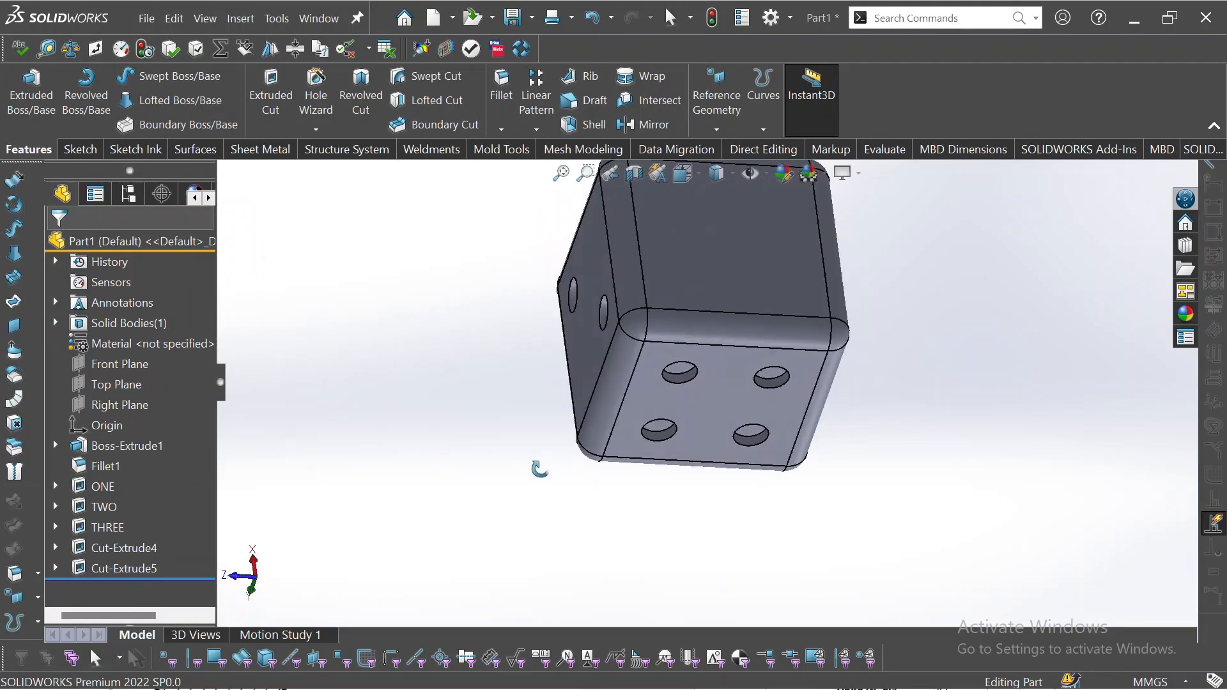
- Start a sketch on the remaining blank face and draw a center rectangle near the middle of the face
click(711, 281)
click(774, 240)
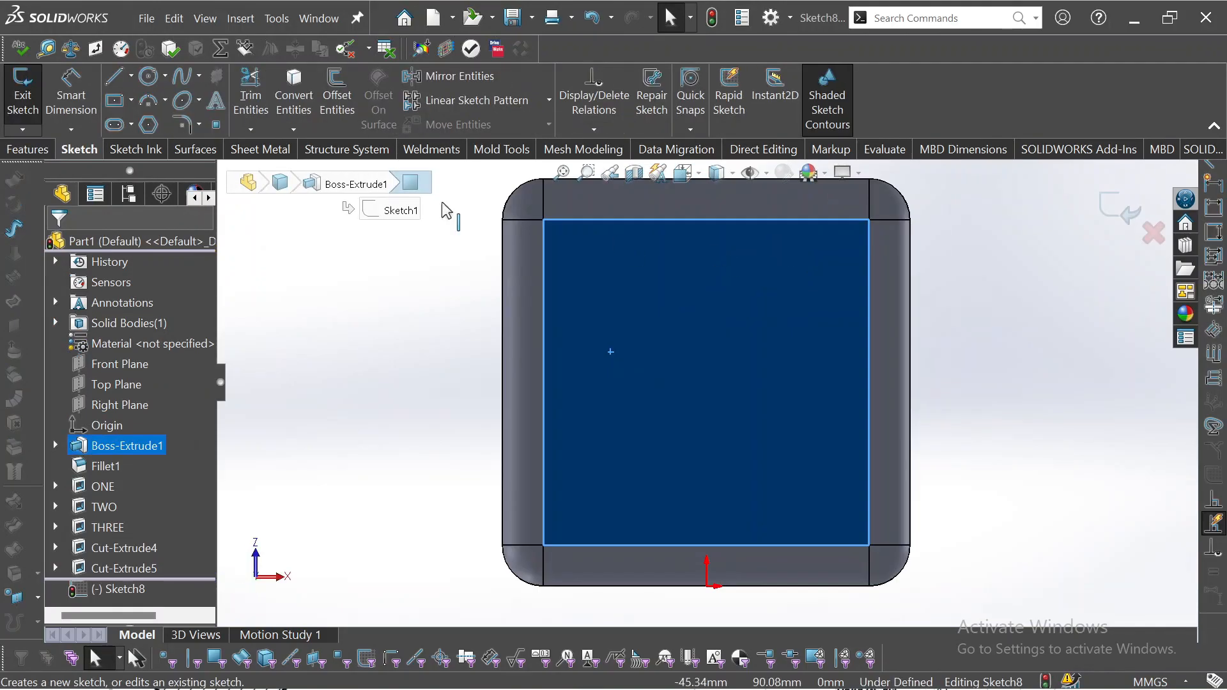
click(115, 104)
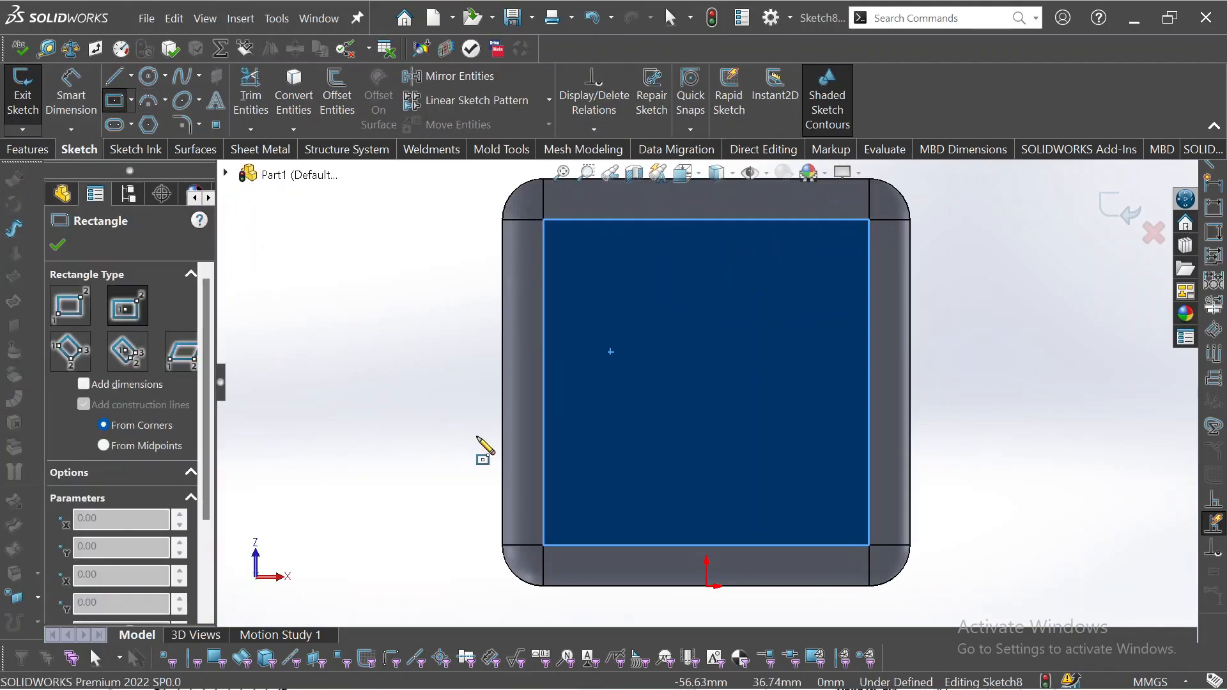
click(129, 103)
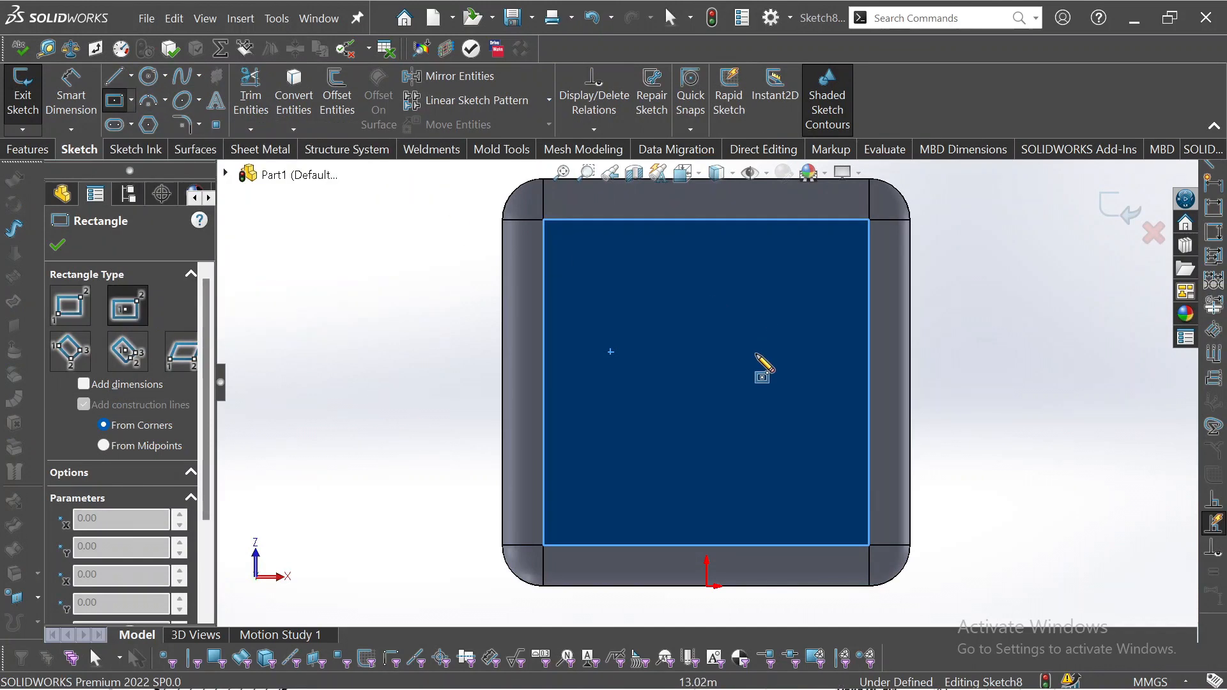
click(706, 368)
click(784, 282)
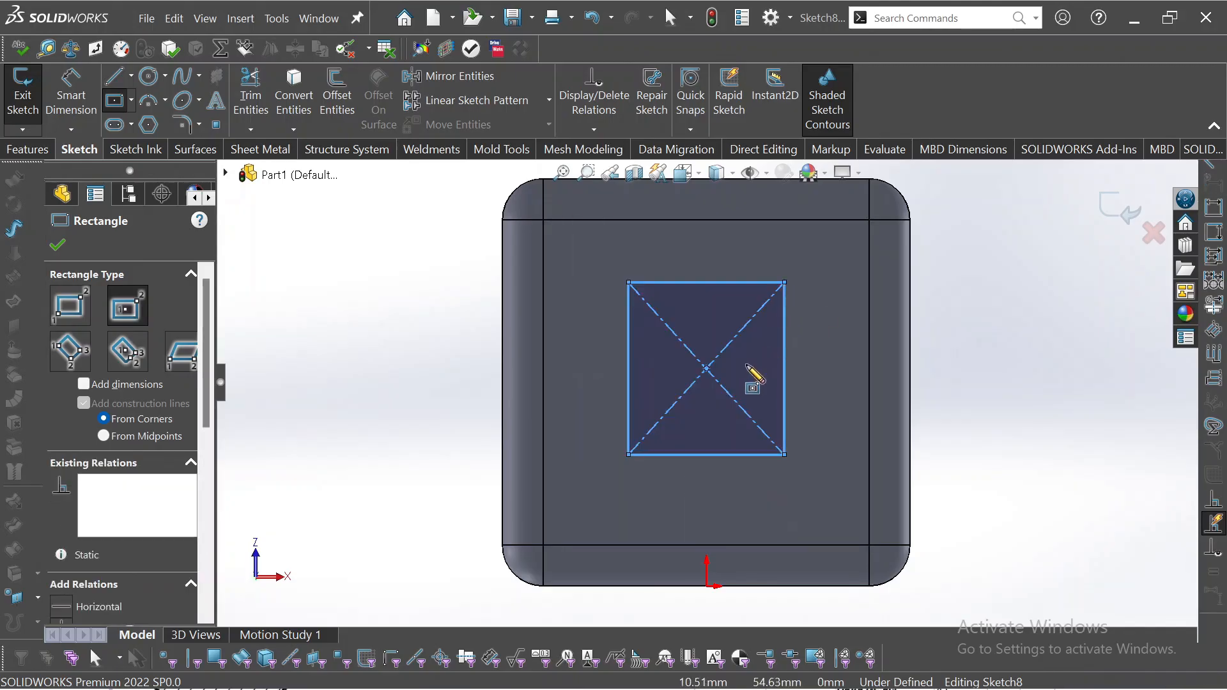
key(Escape)
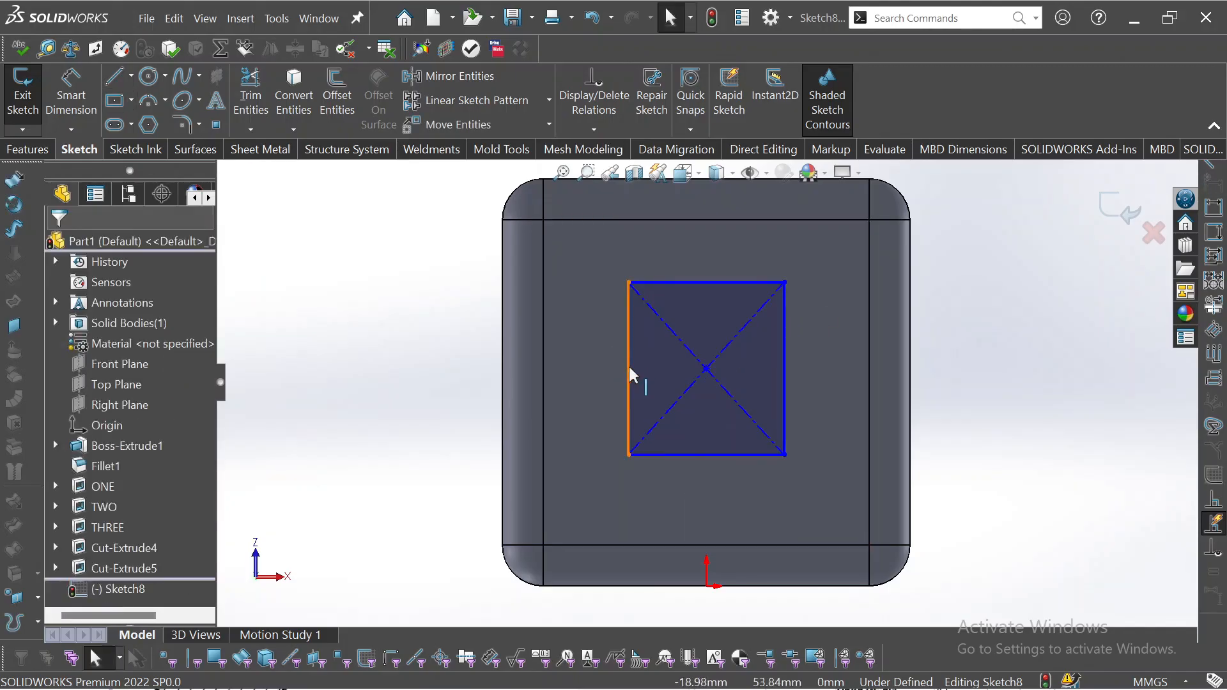
- Add an equal relation between the rectangle's left and top sides to make it a square
click(629, 366)
ctrl+click(682, 282)
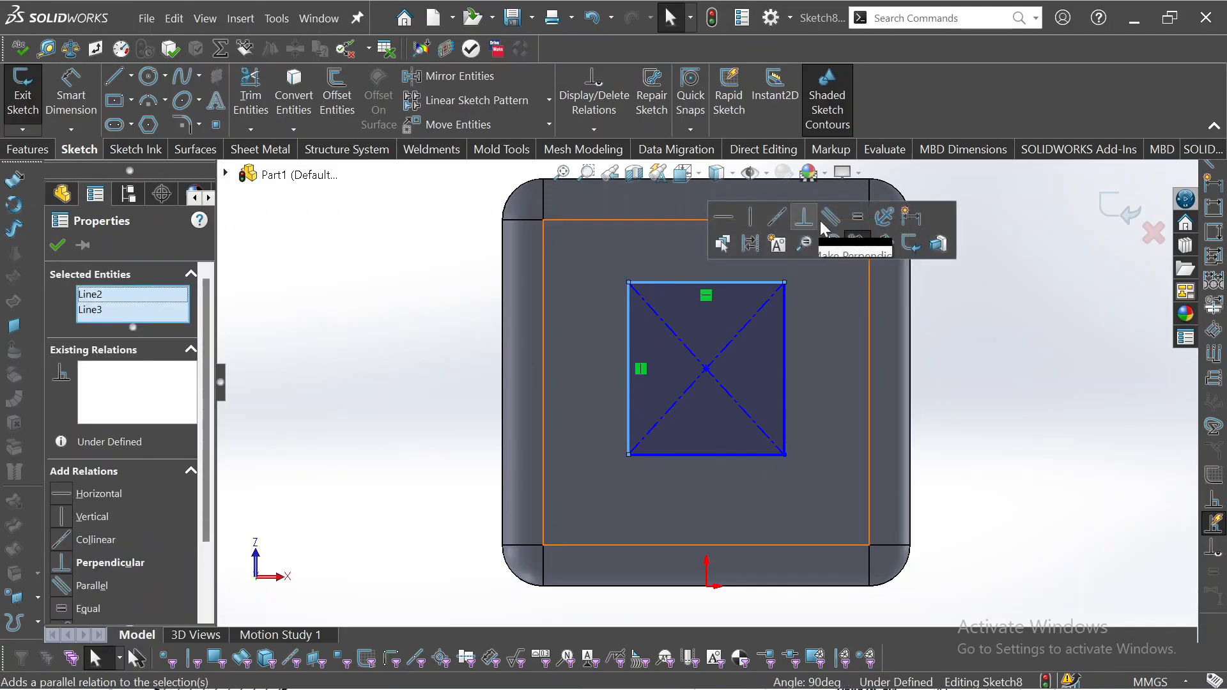
click(857, 221)
key(Escape)
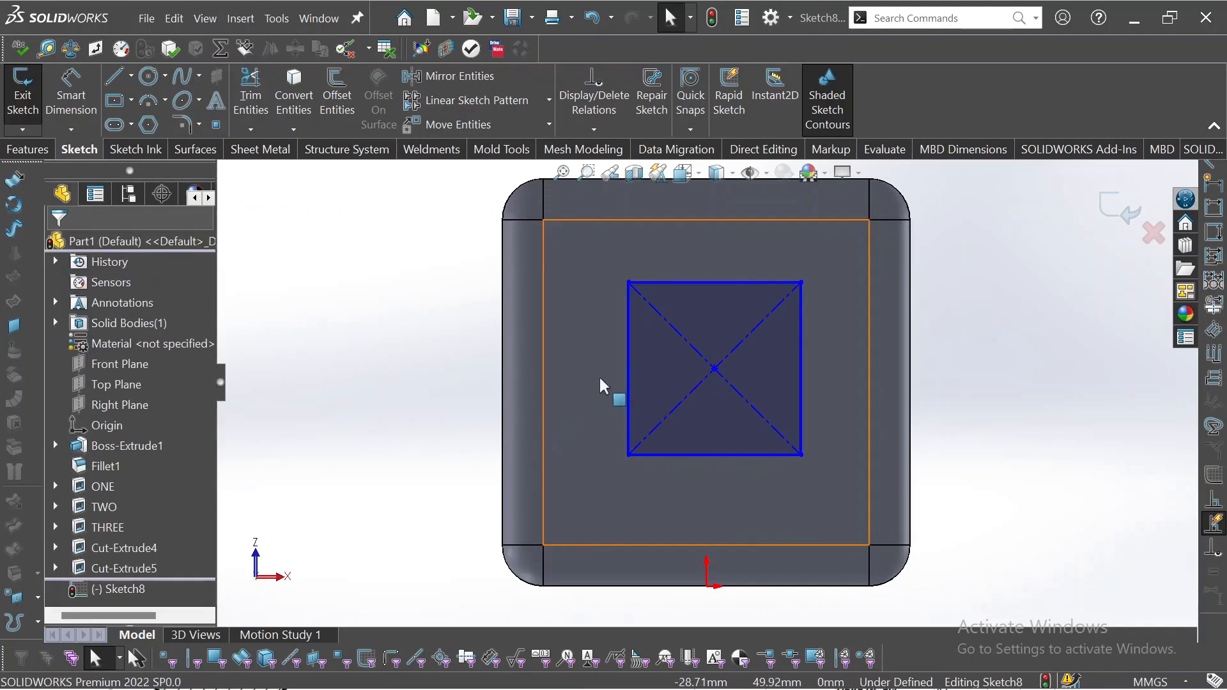
- Align the square's left-side midpoint horizontally with the face's left-edge midpoint, and its bottom-side midpoint vertically with the origin
click(543, 382)
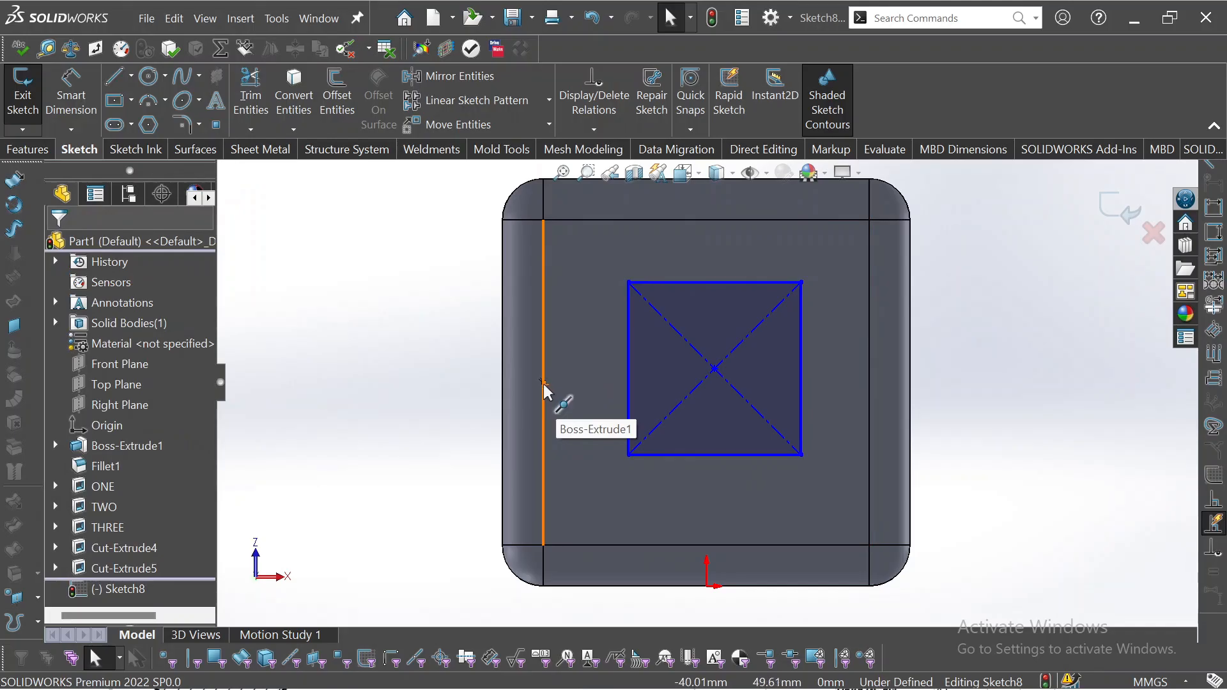
click(630, 369)
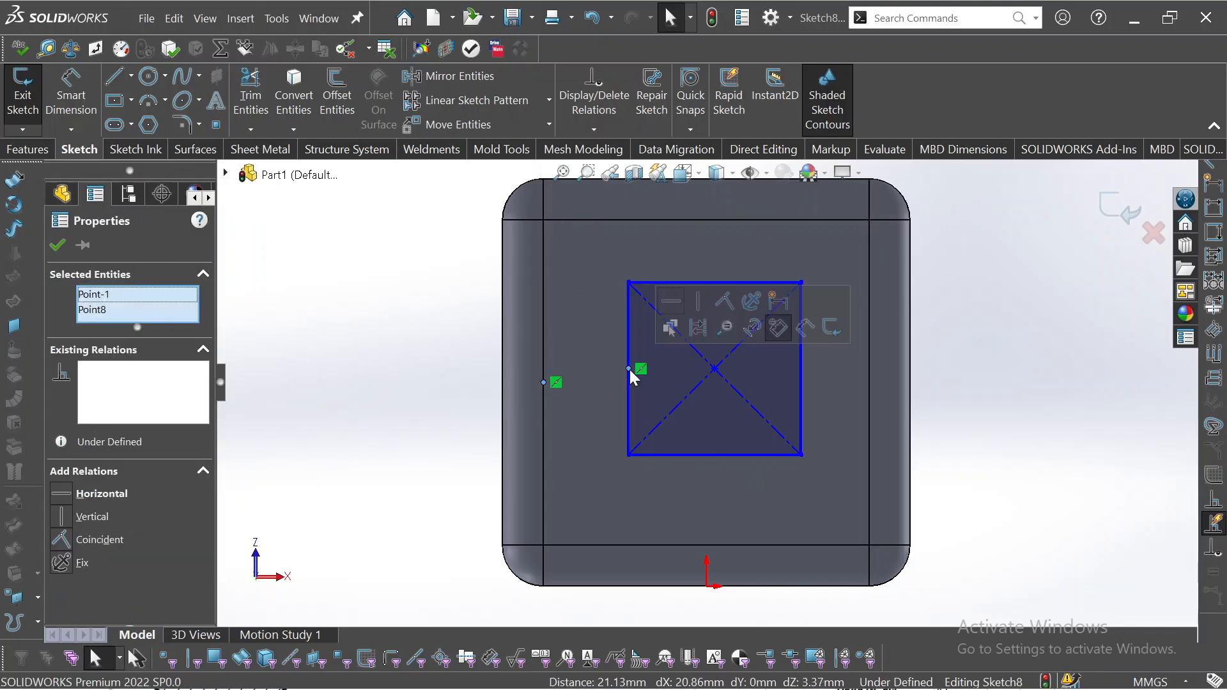
click(679, 304)
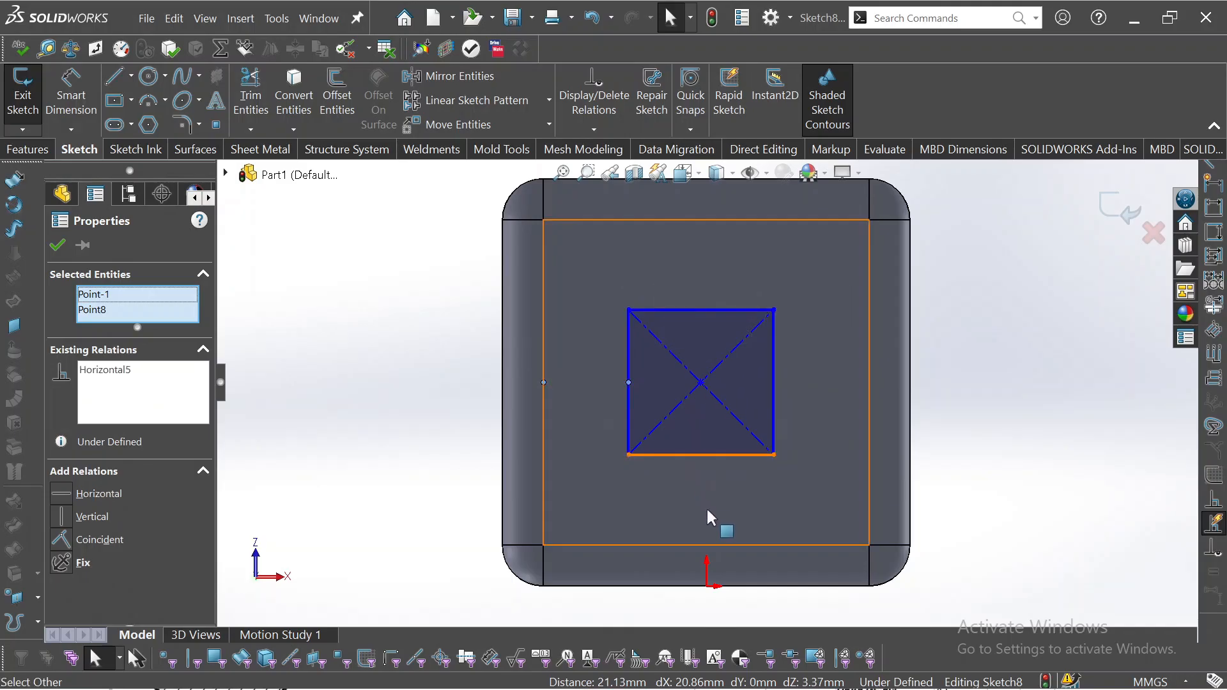
click(703, 455)
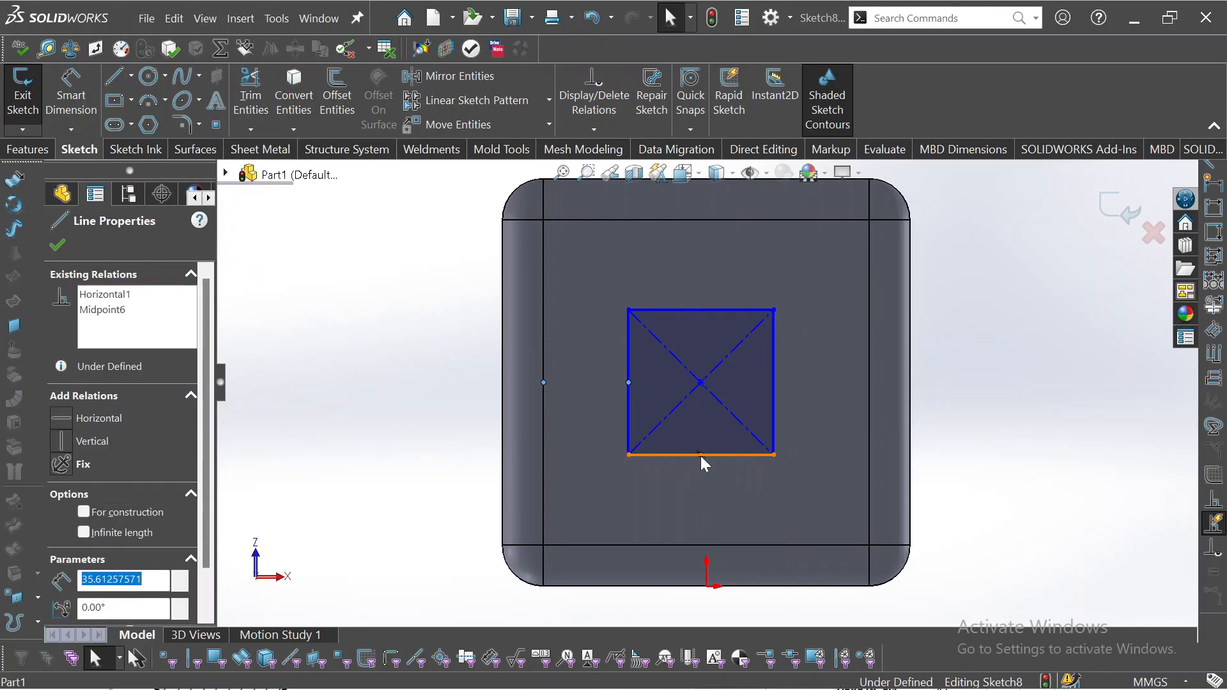
ctrl+click(708, 584)
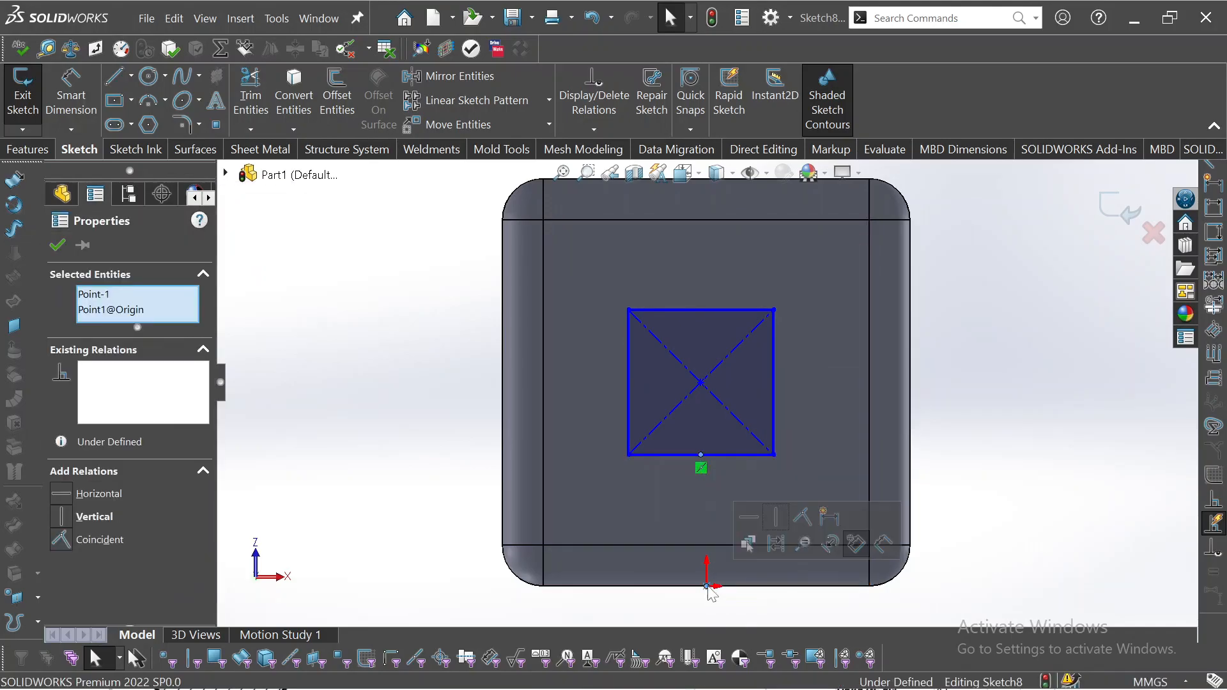
click(781, 530)
click(297, 380)
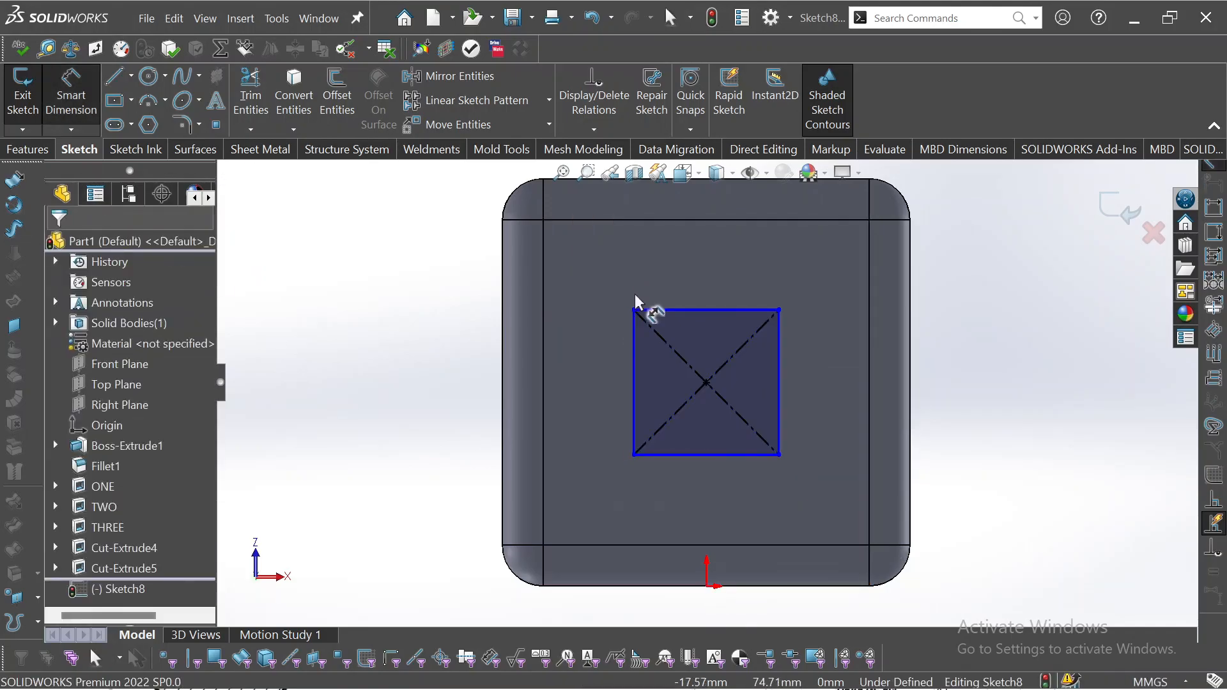
- Draw six circles centered on the square's four corners and on the midpoints of its left and right sides
click(148, 76)
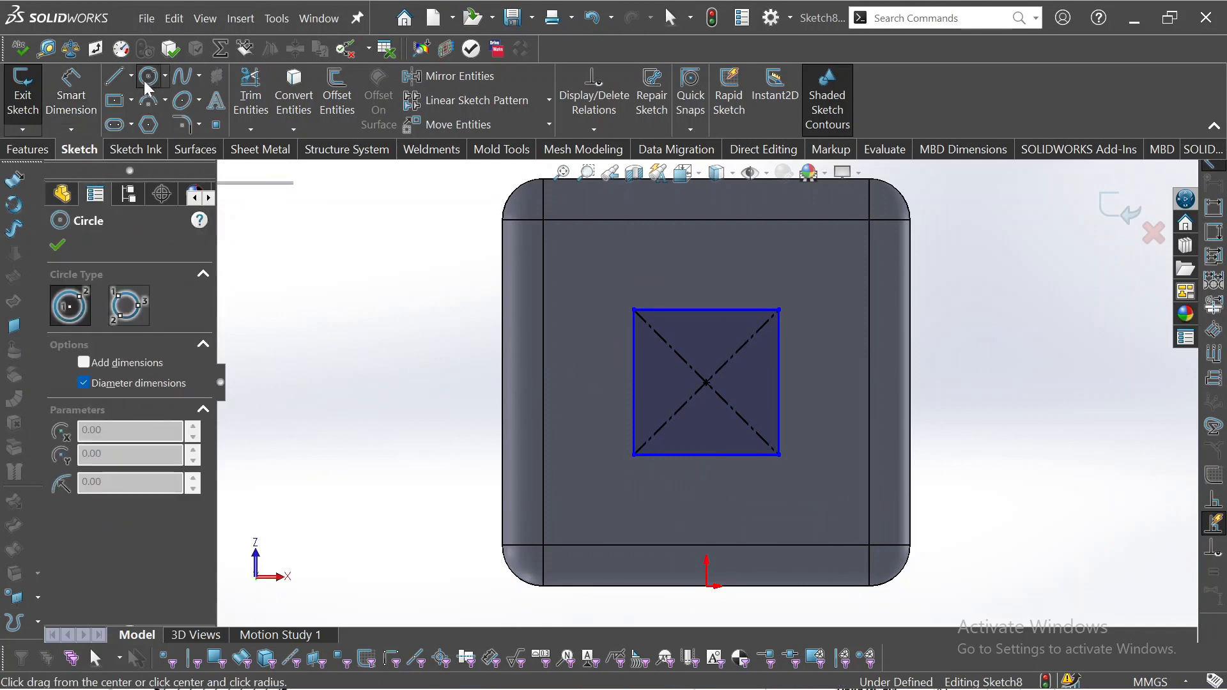
click(634, 310)
click(655, 288)
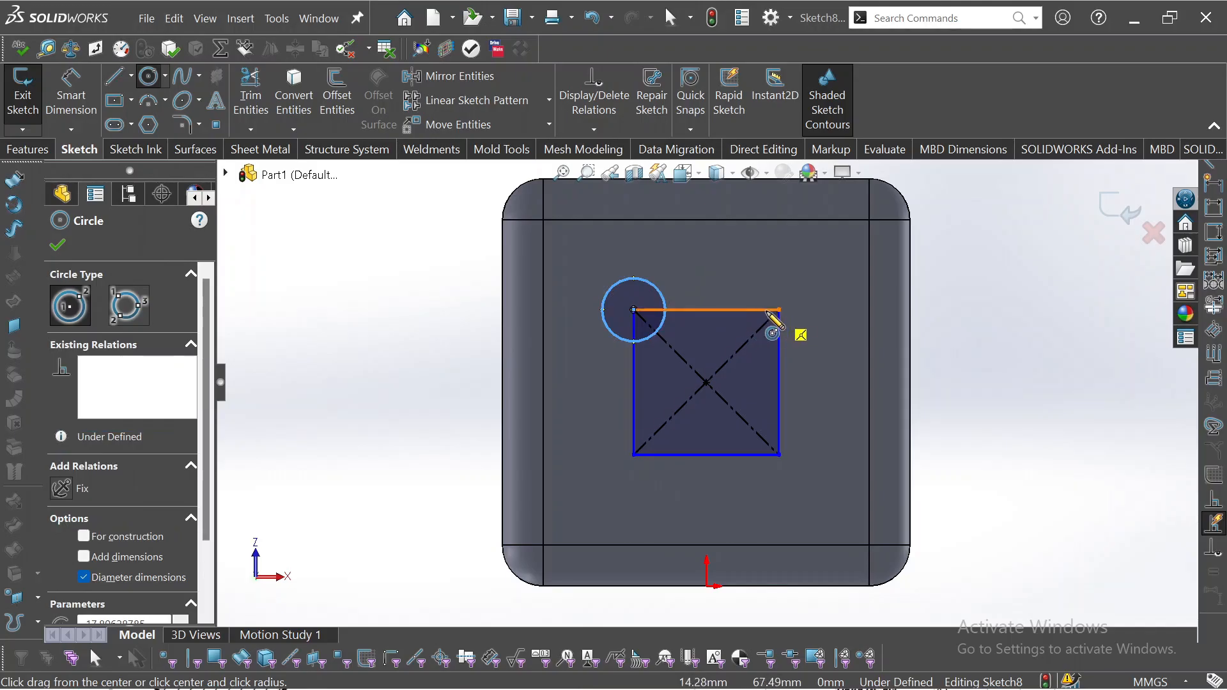
click(779, 310)
click(794, 338)
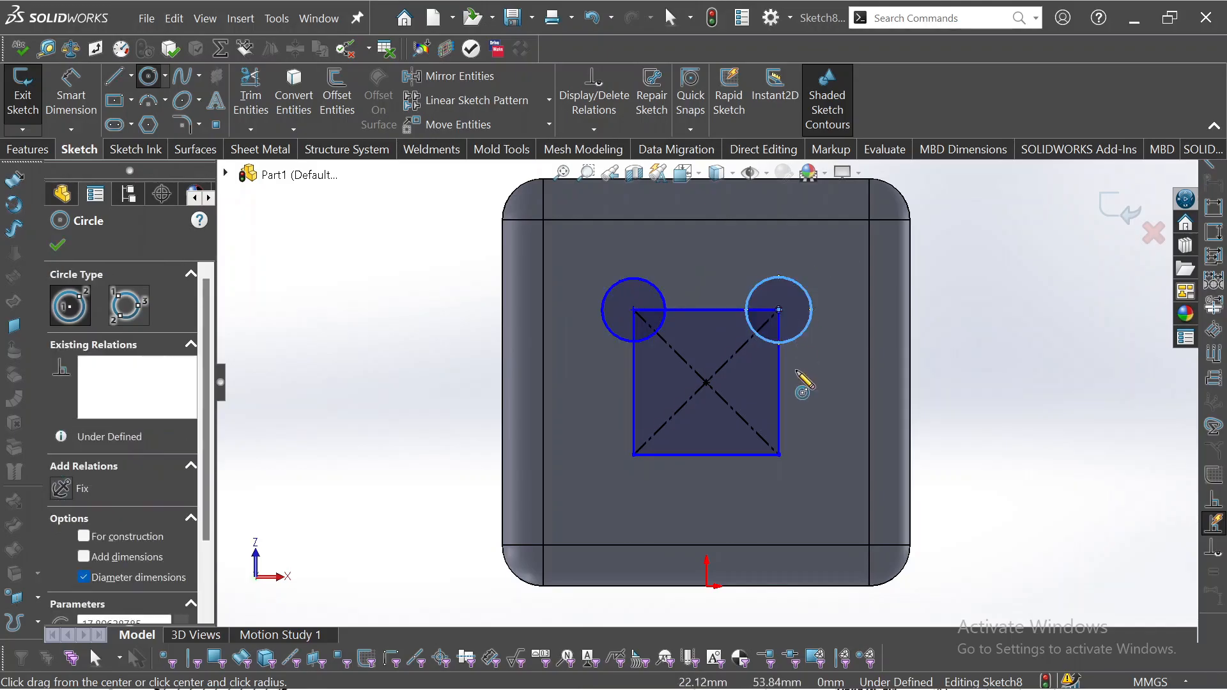
click(779, 382)
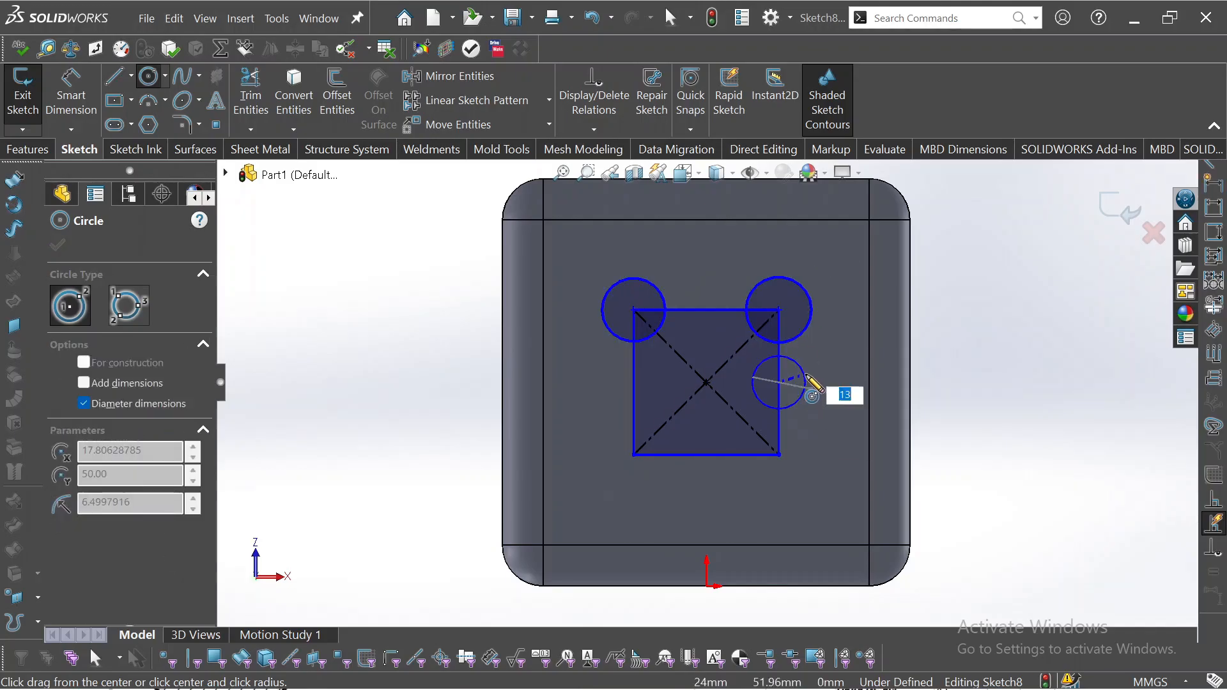
click(779, 455)
click(634, 455)
click(634, 484)
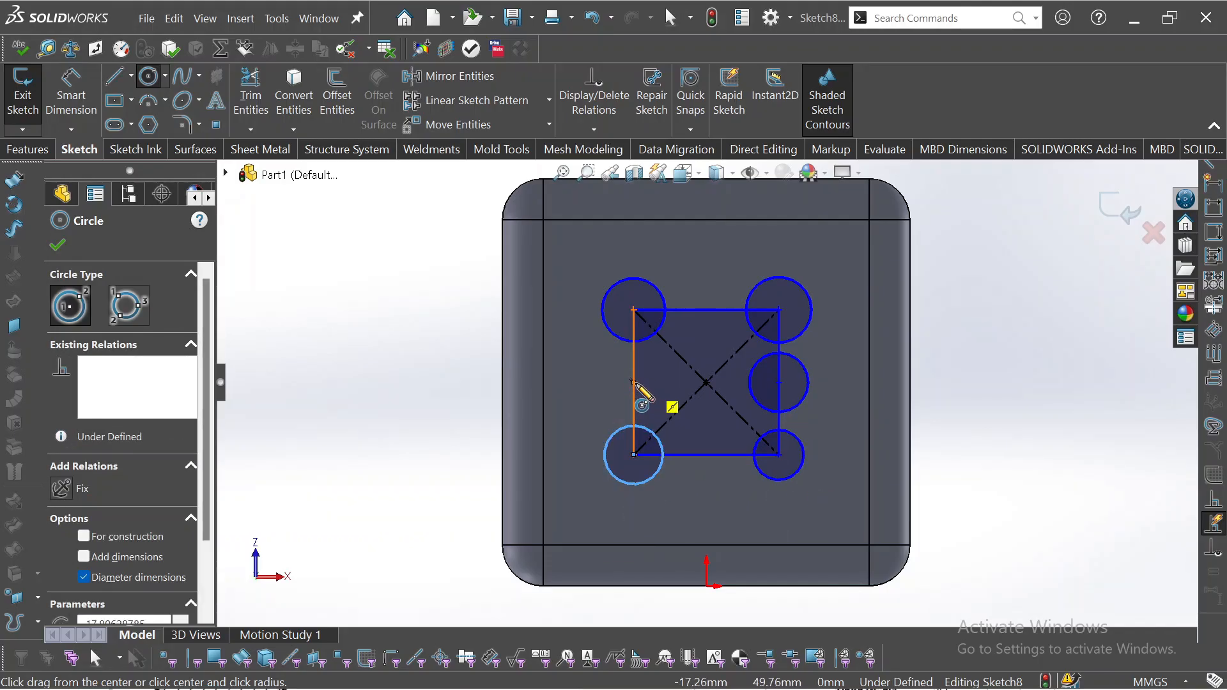
click(633, 382)
click(613, 399)
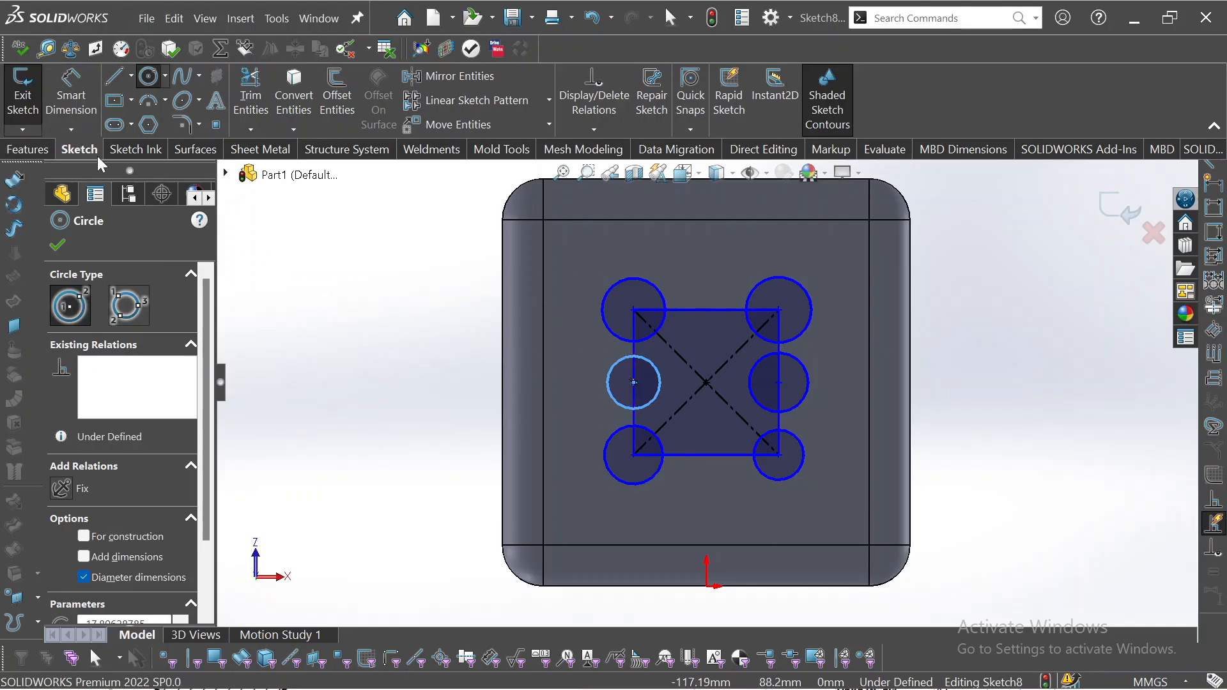
key(Escape)
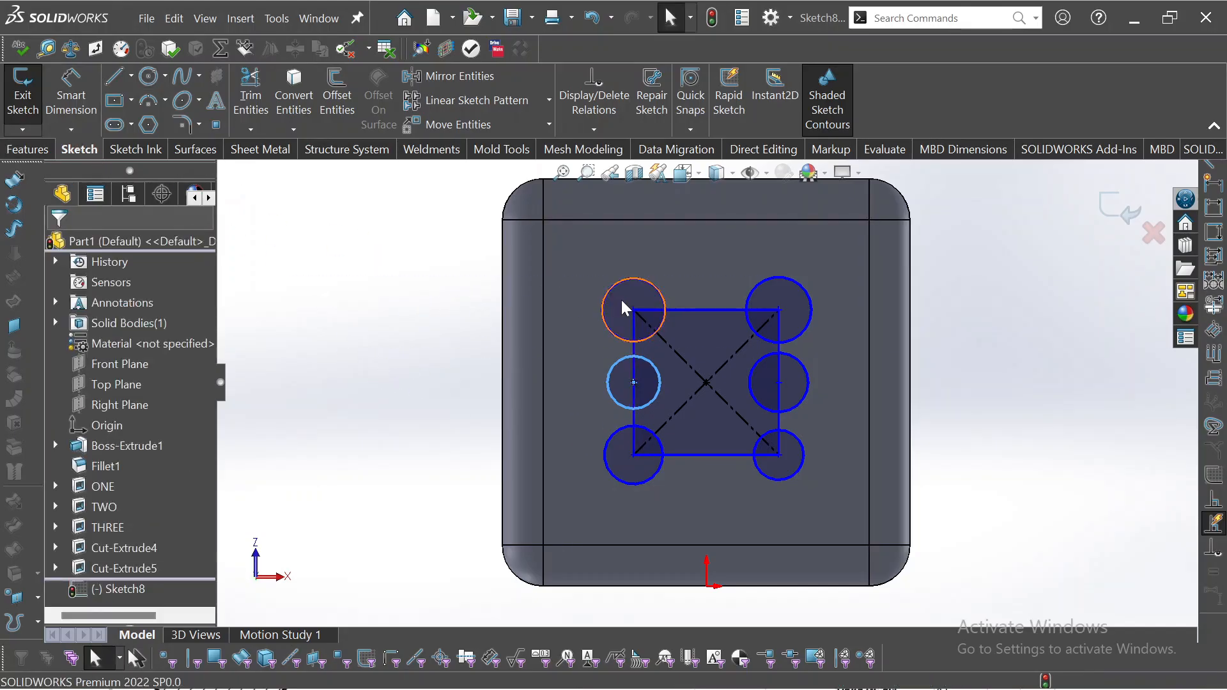
- Add an equal relation to all six circles around the square
click(621, 300)
ctrl+click(781, 300)
ctrl+click(799, 361)
ctrl+click(795, 469)
ctrl+click(653, 468)
ctrl+click(619, 387)
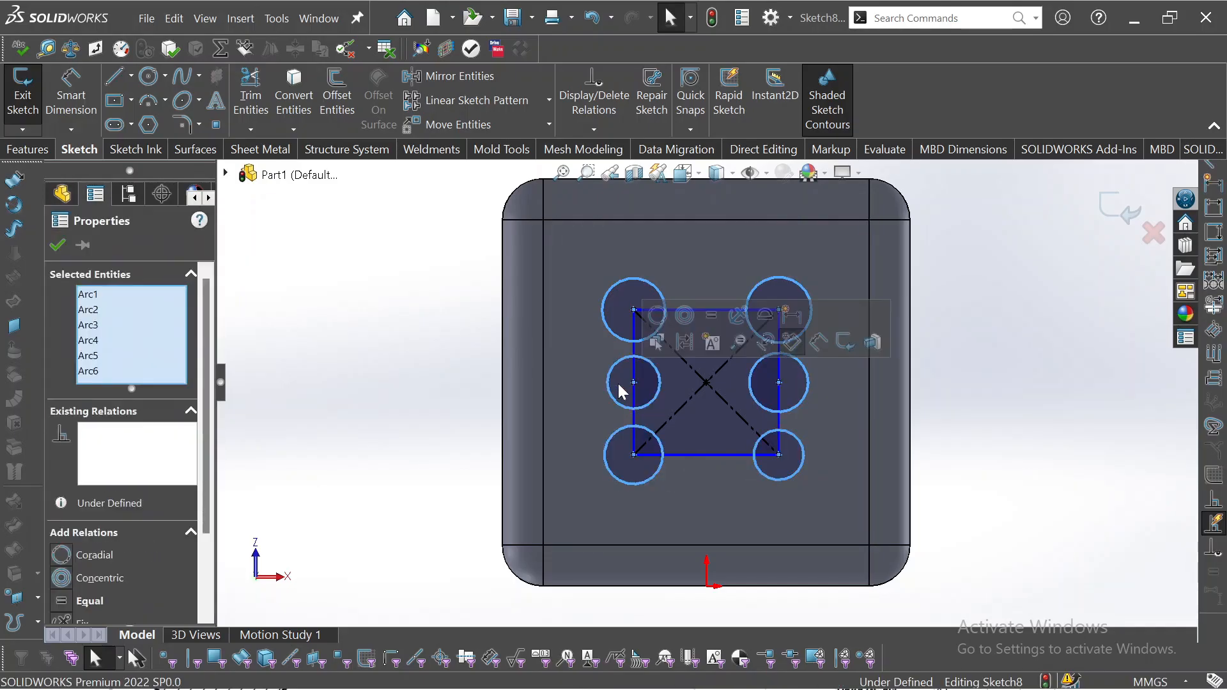
click(719, 312)
- Dimension the square's left side to 40 mm
click(83, 102)
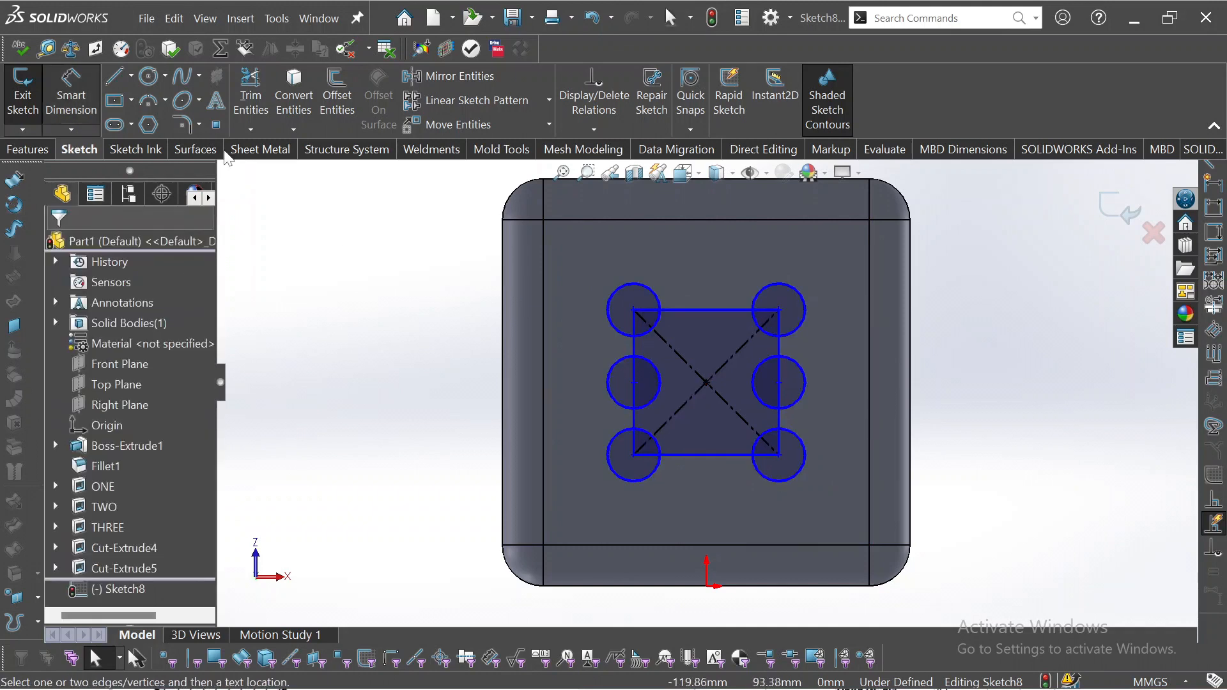
click(634, 358)
click(433, 358)
text(40)
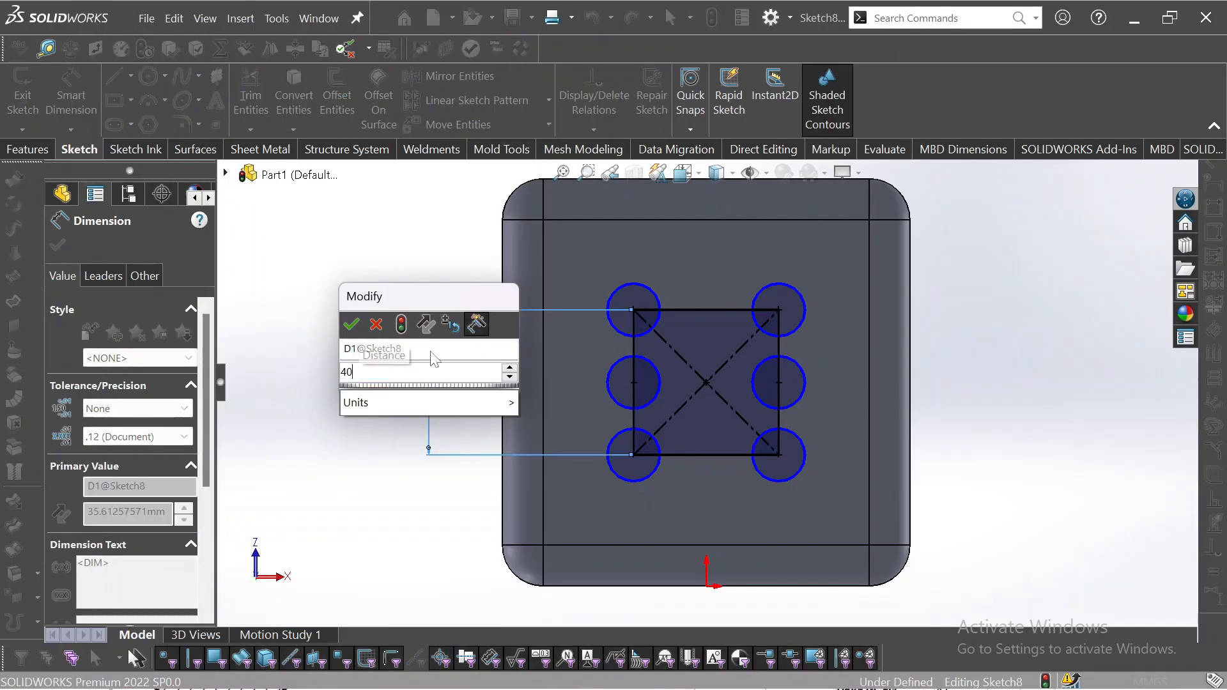
key(Return)
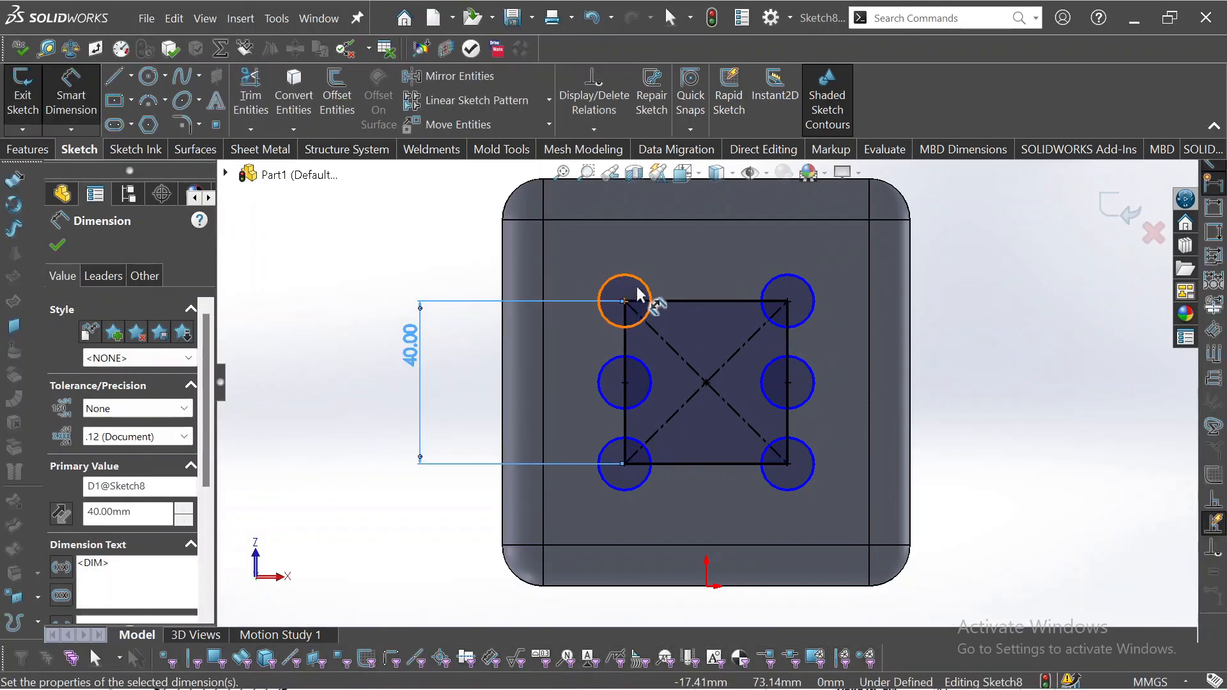
- Dimension the upper-left circle to 15 mm diameter
click(642, 282)
click(624, 241)
text(15)
key(Return)
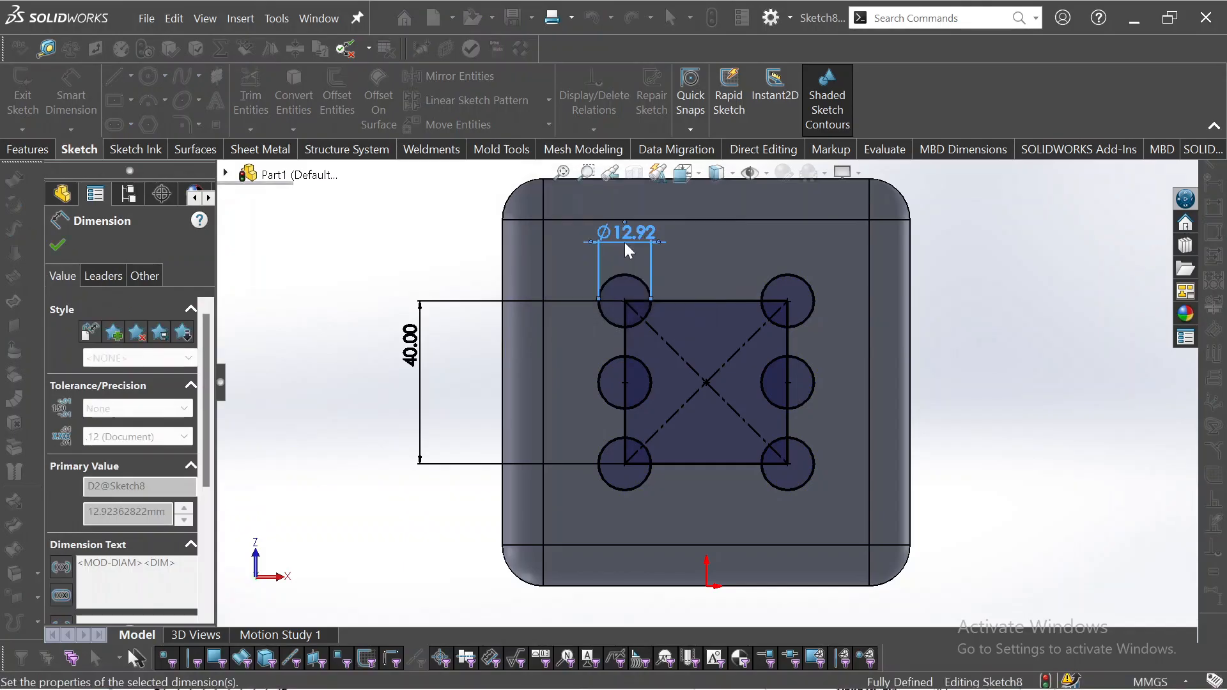
key(Escape)
- Convert the square's four sides to construction lines and cut-extrude the six circles to a blind depth of 5 mm
click(713, 341)
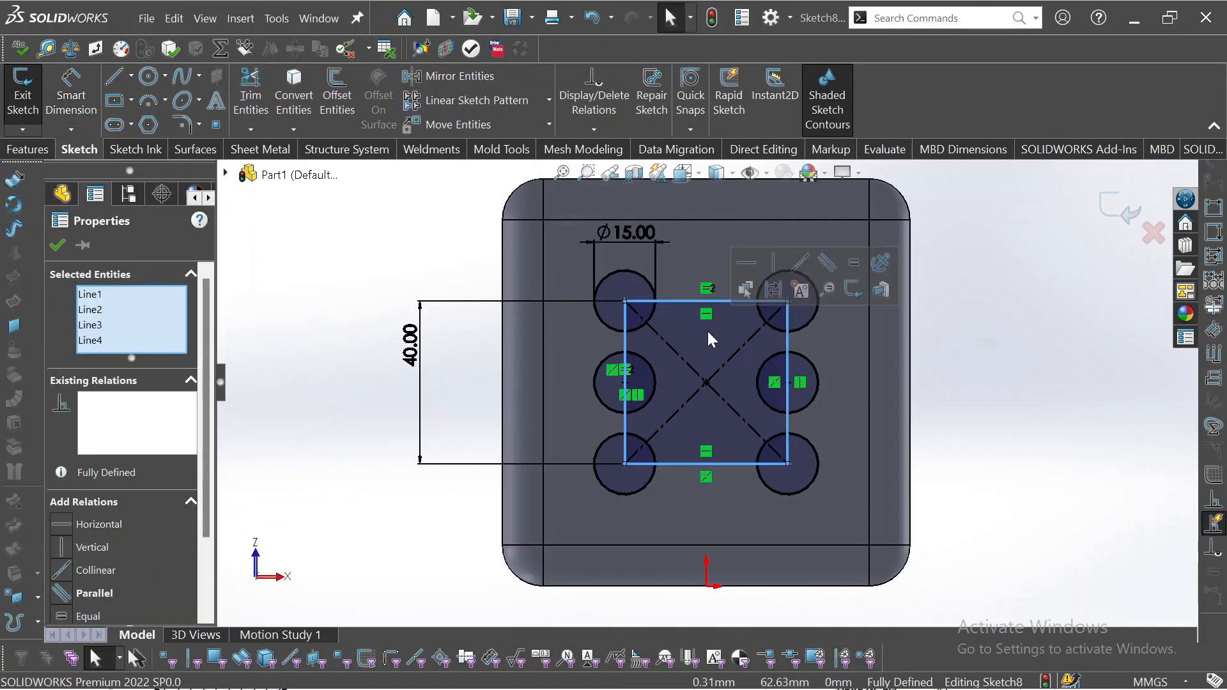
click(780, 285)
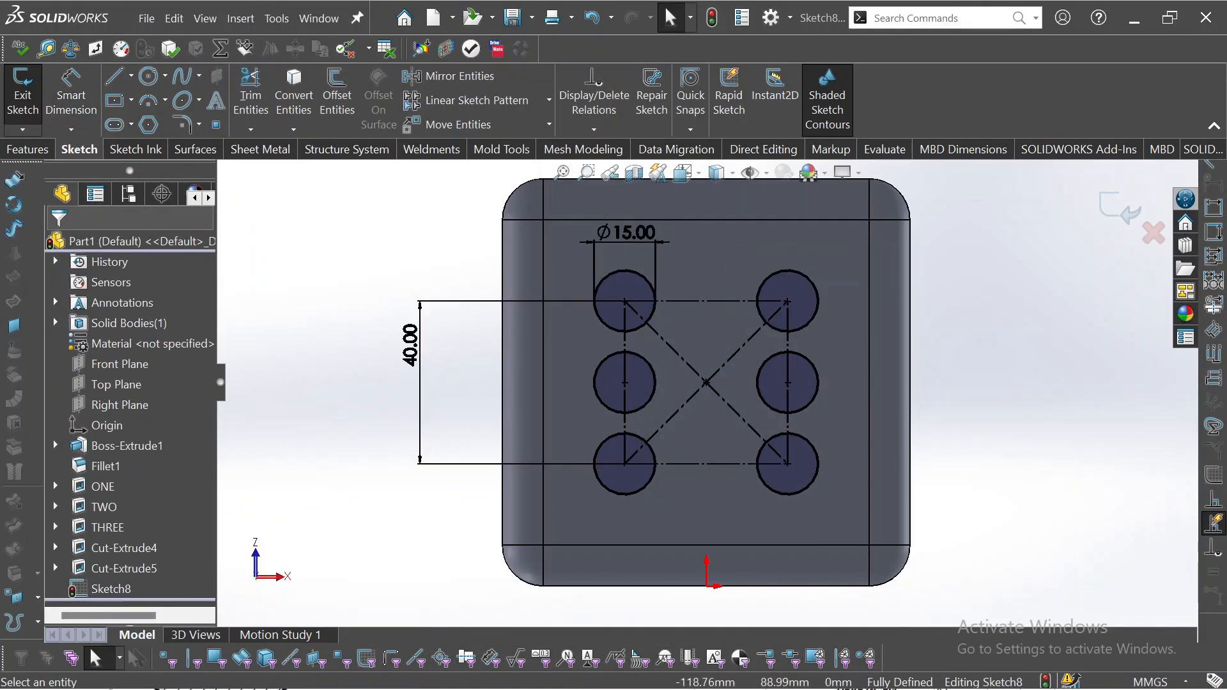
click(40, 151)
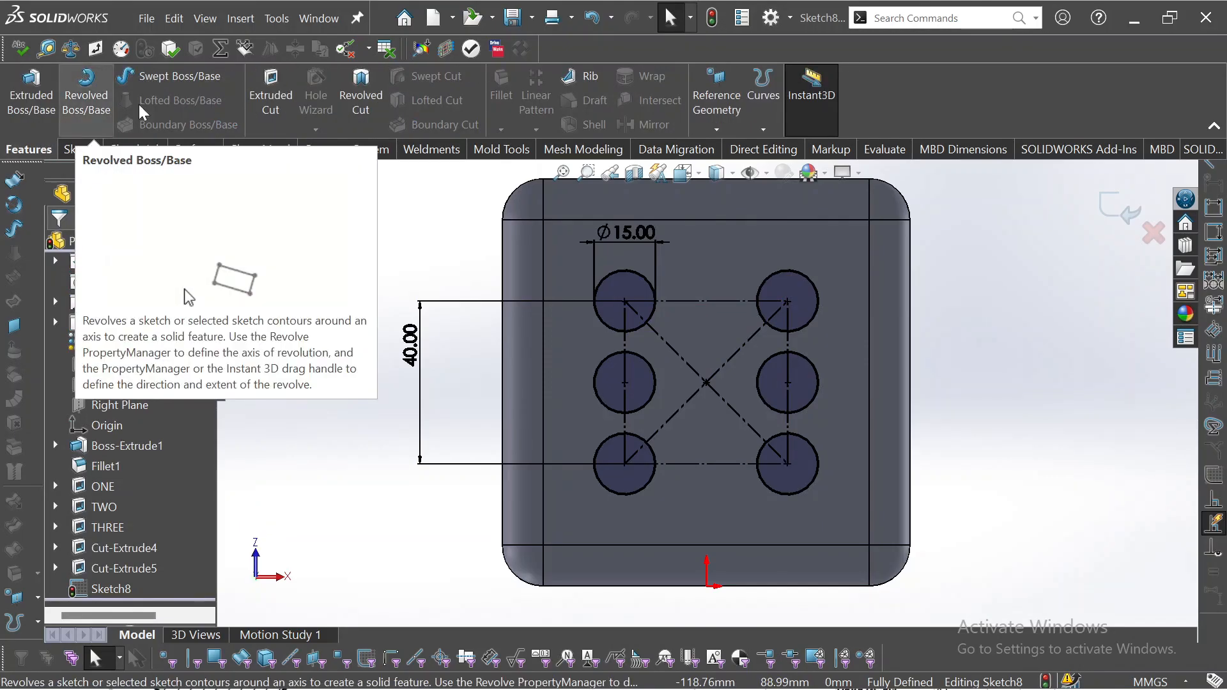
click(270, 96)
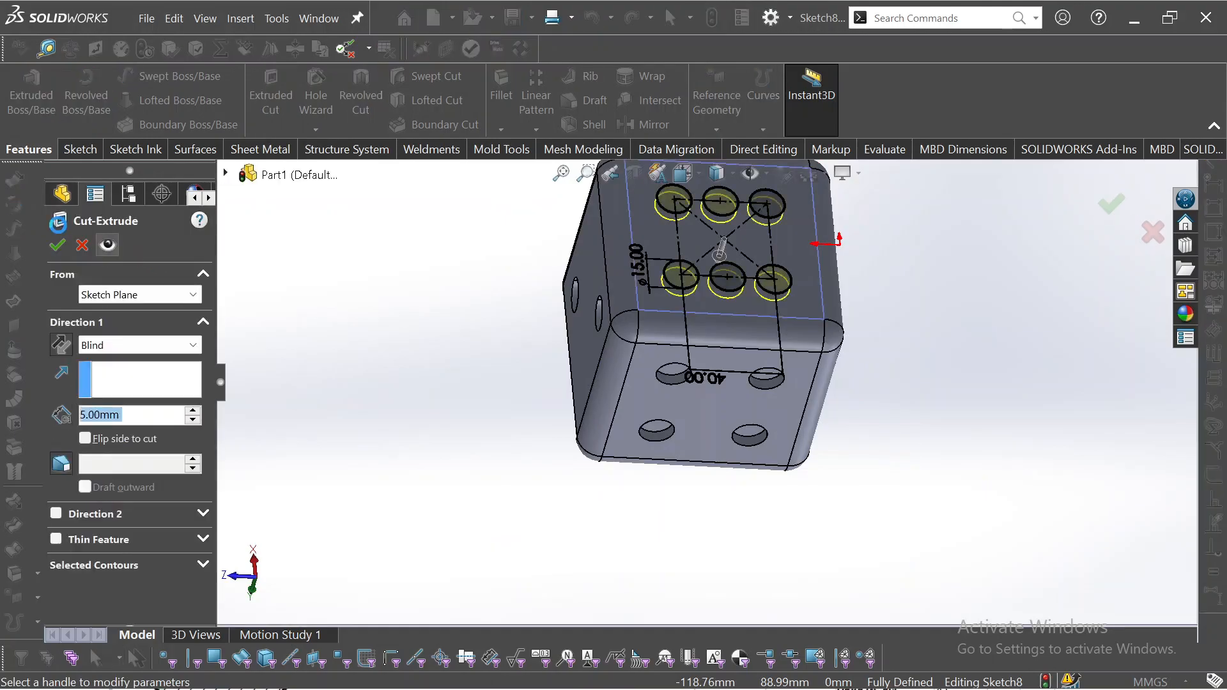
click(56, 249)
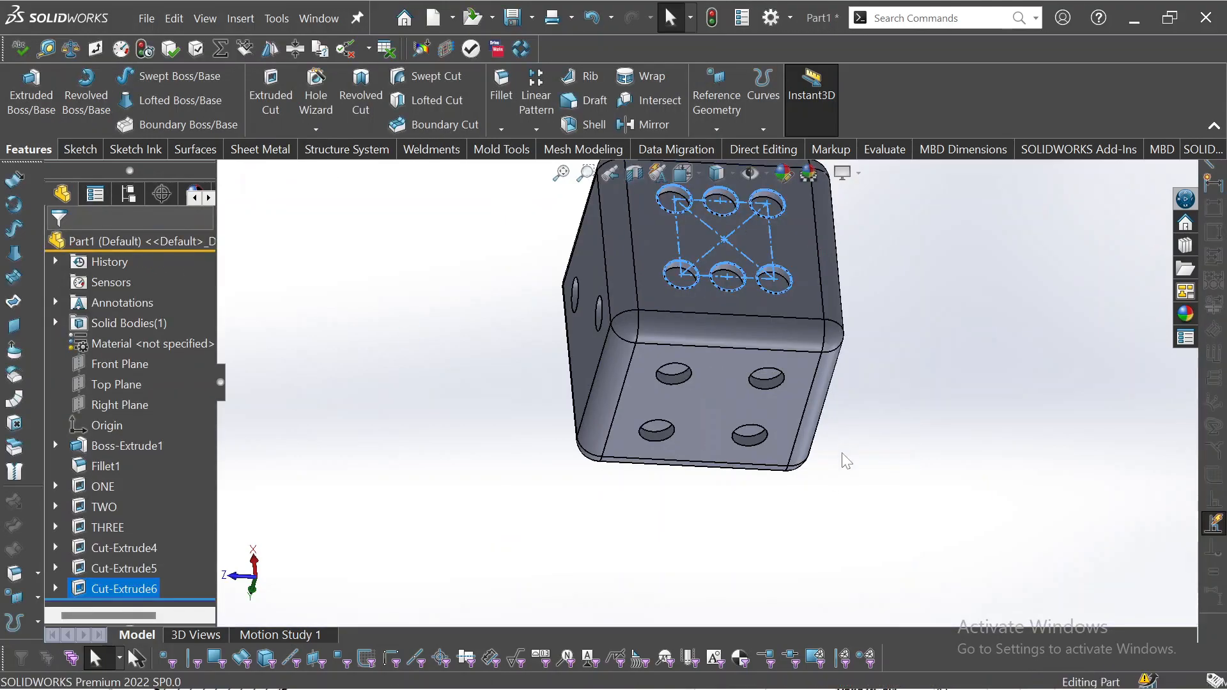
- Compare the die's pip layout with the face views in the reference drawing
mouse_move(856, 355)
middle_down()
mouse_move(966, 458)
mouse_move(913, 401)
middle_up()
click(924, 429)
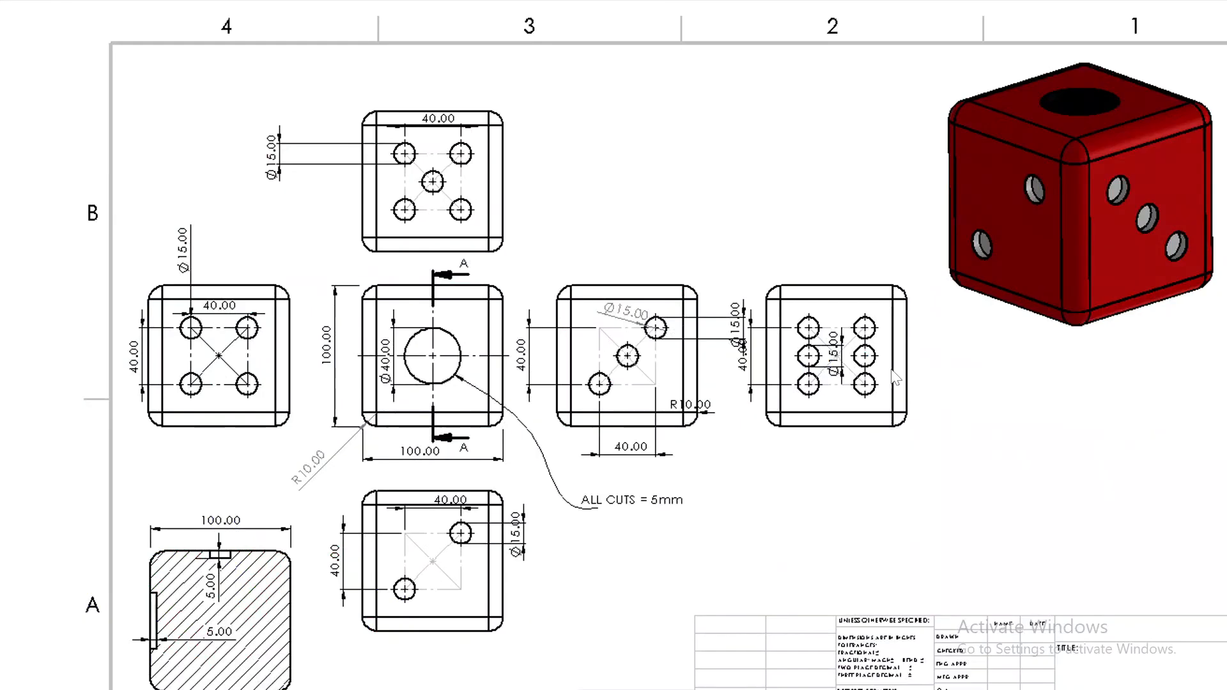
scroll(895, 377, up, 2)
key(f)
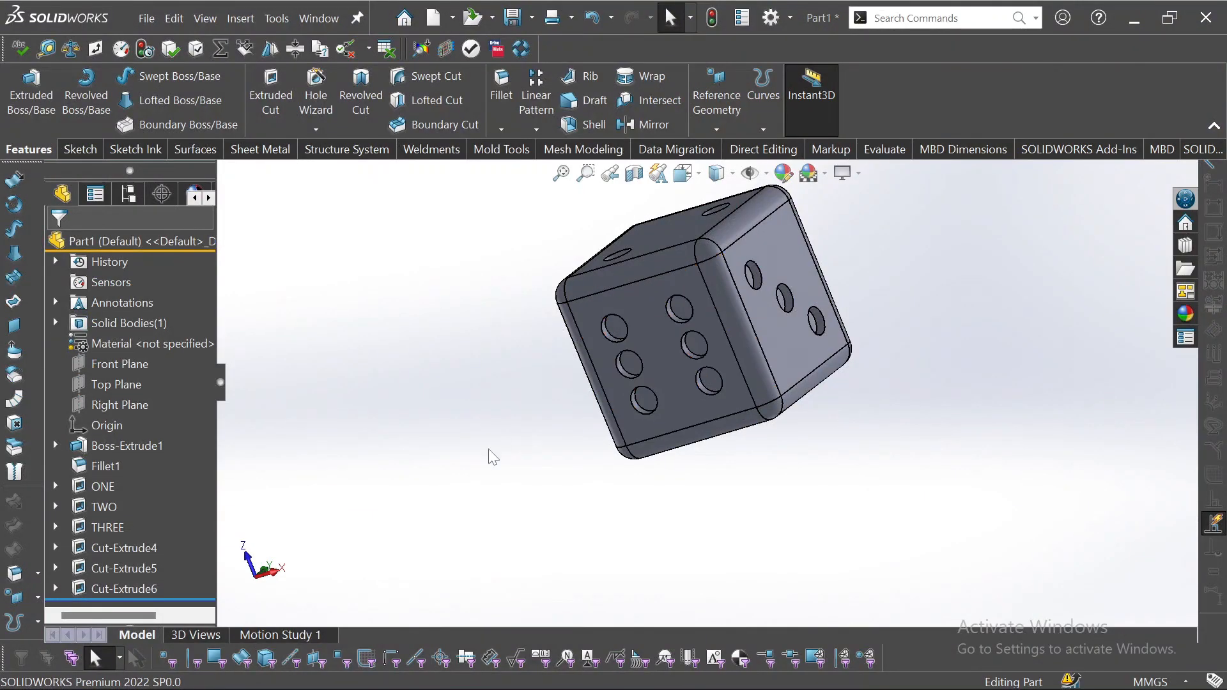
- Rename the Cut-Extrude4 feature as FOUR
click(124, 546)
click(124, 545)
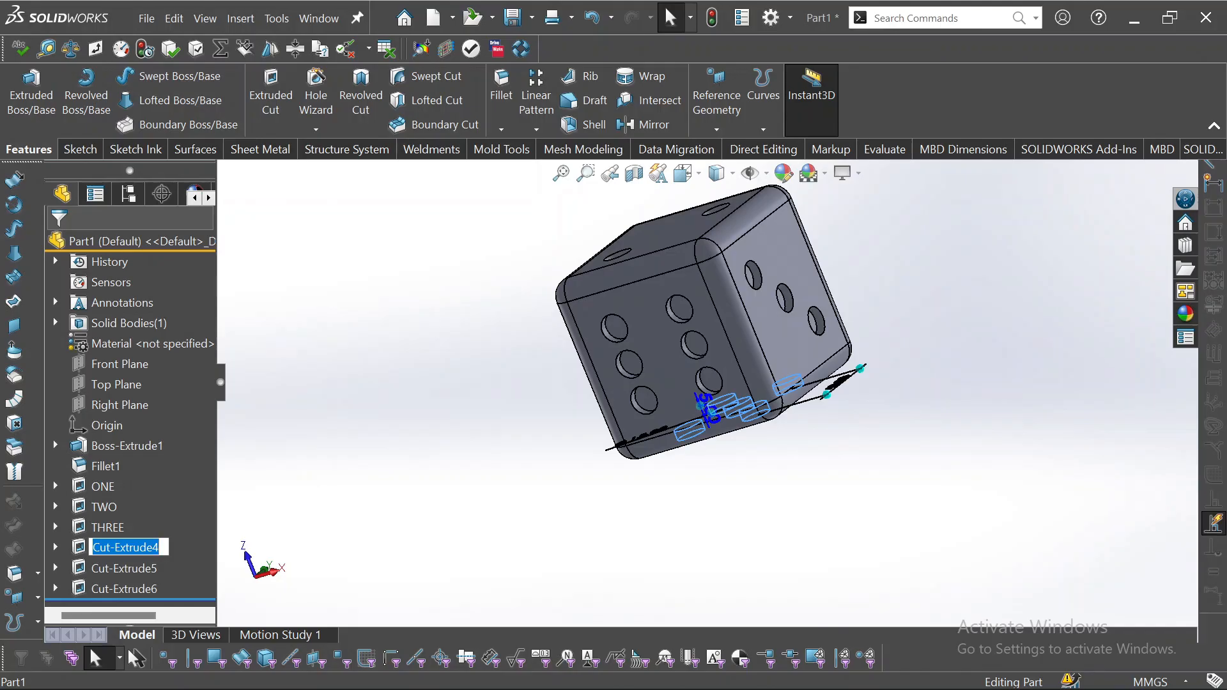
text(FOUR)
key(Return)
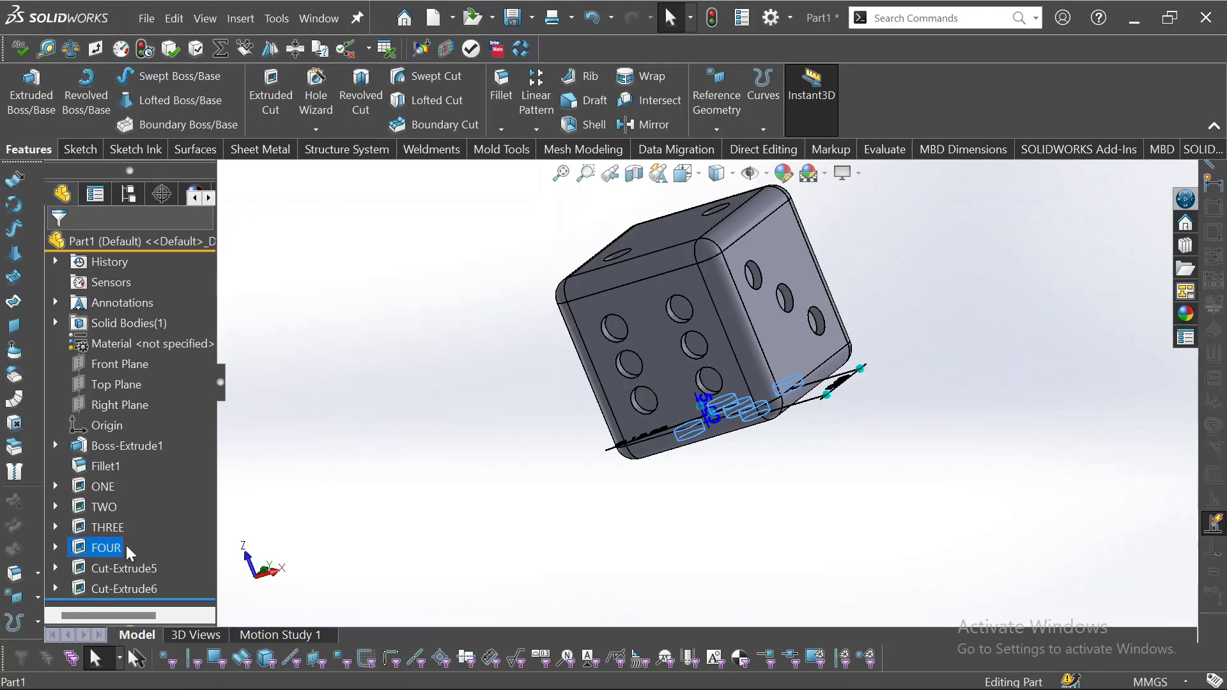
- Rename the Cut-Extrude6 feature as SIX and the Cut-Extrude5 feature as FIVE
click(101, 589)
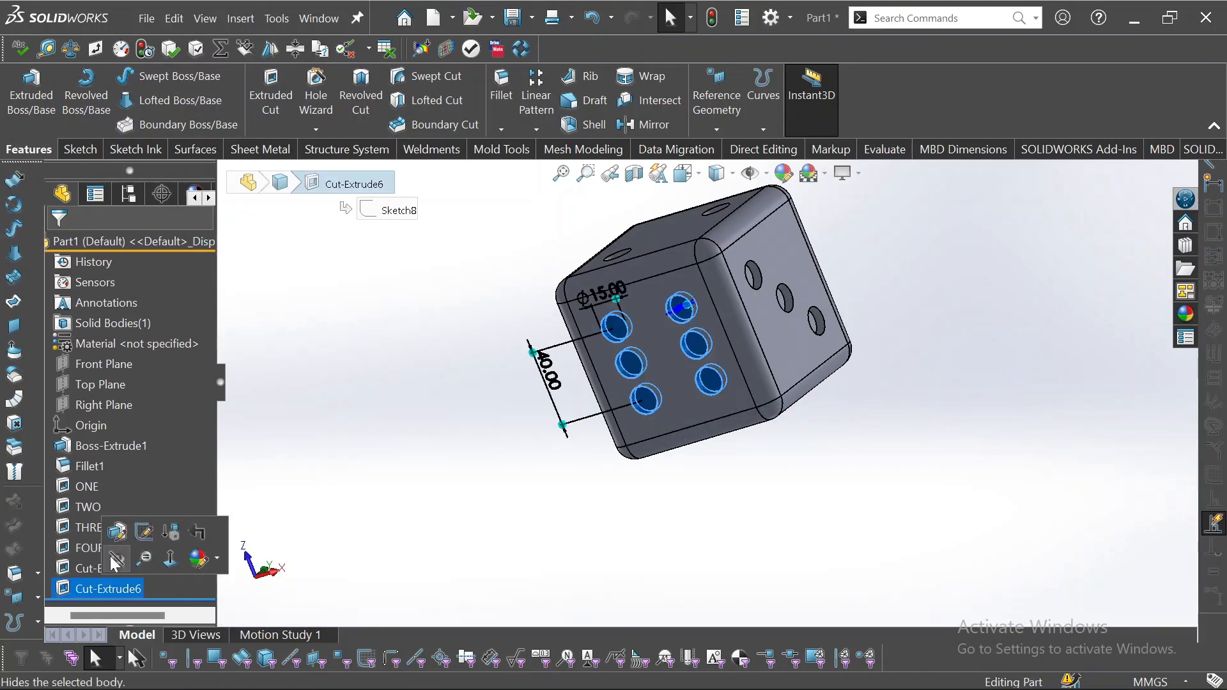
click(99, 589)
text(SIX)
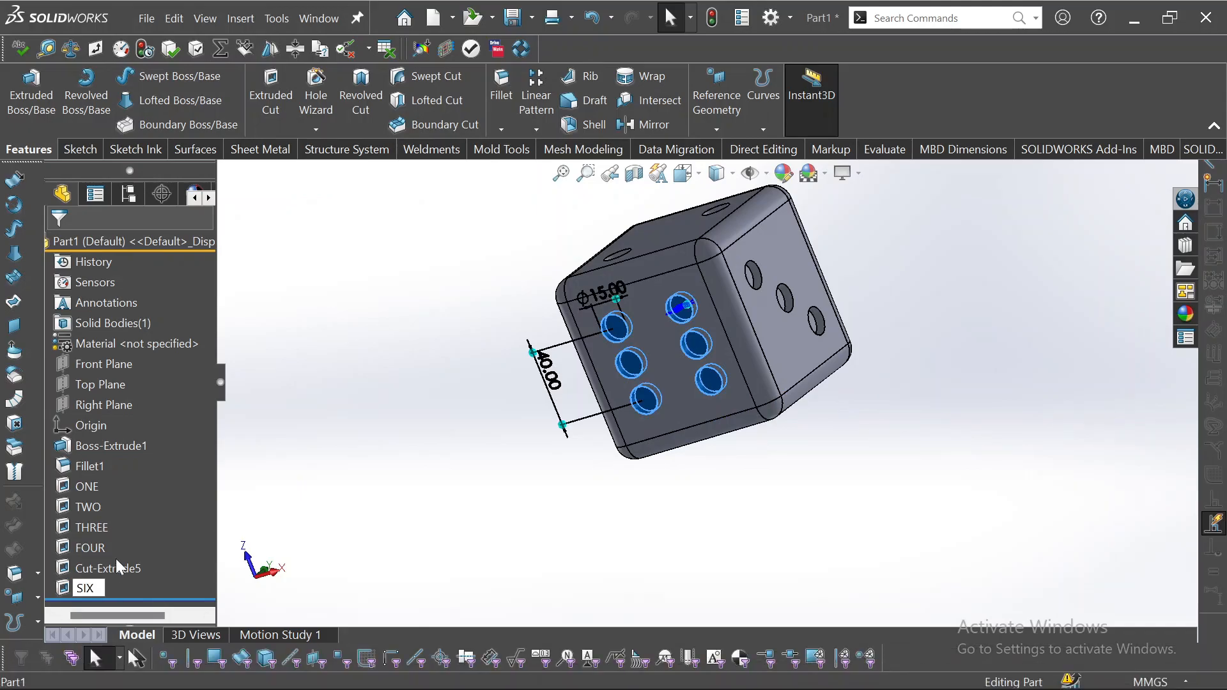
click(116, 562)
click(116, 562)
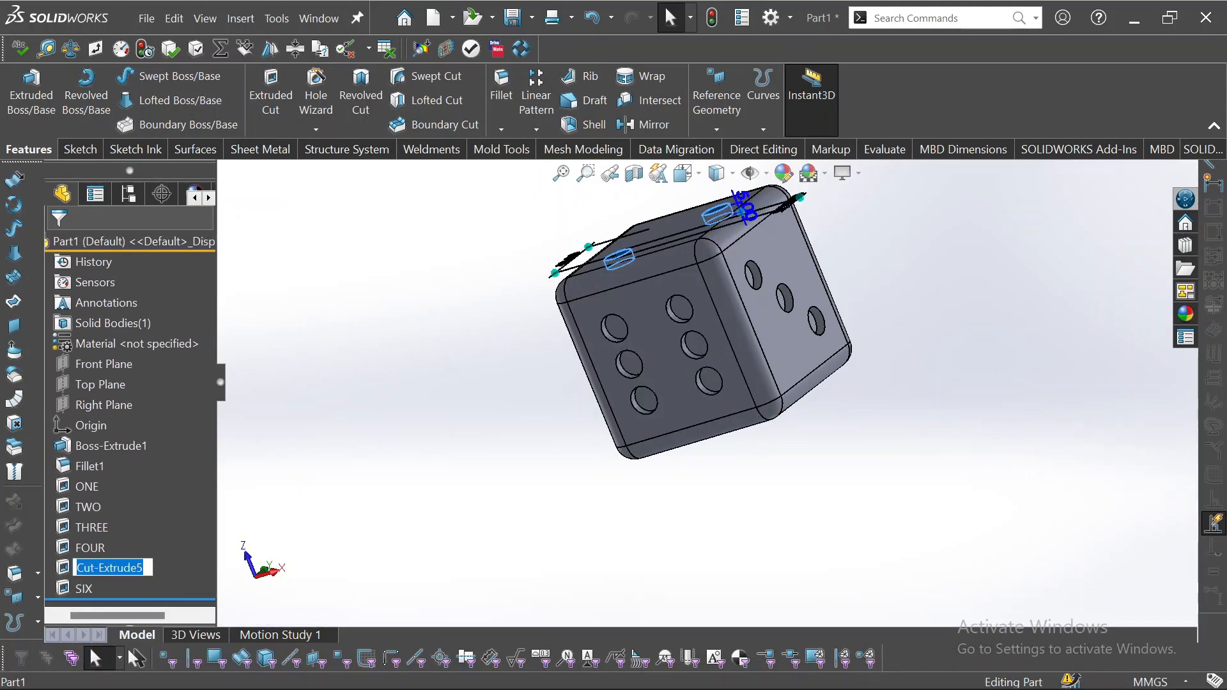
text(FIVE)
key(Return)
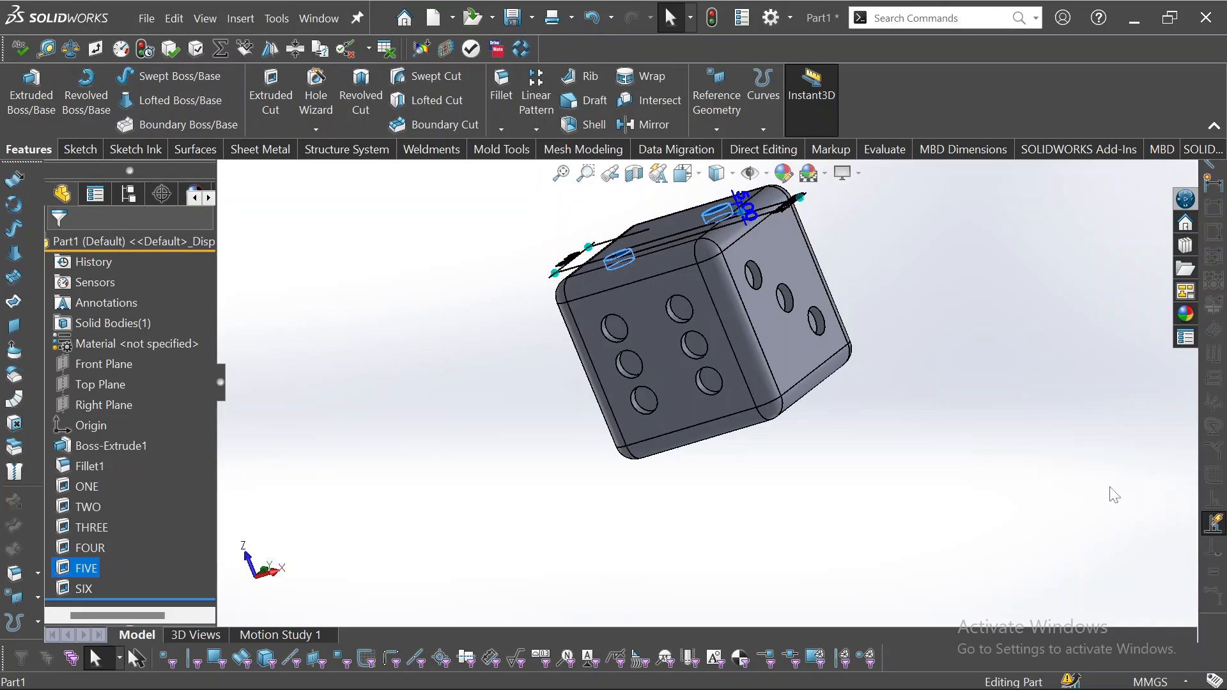
- Apply the standard bright red colour to the whole die part
click(1031, 362)
mouse_move(1030, 362)
middle_down()
mouse_move(920, 356)
mouse_move(991, 420)
middle_up()
key(space)
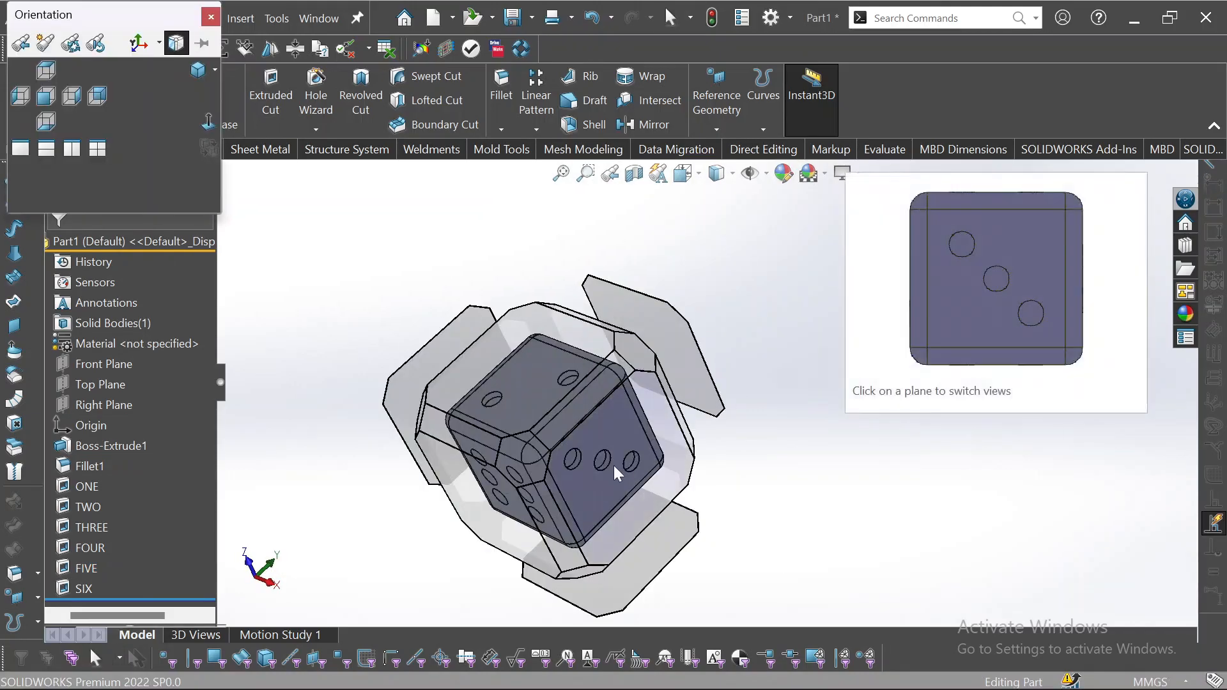
middle_drag(750, 386, 699, 589)
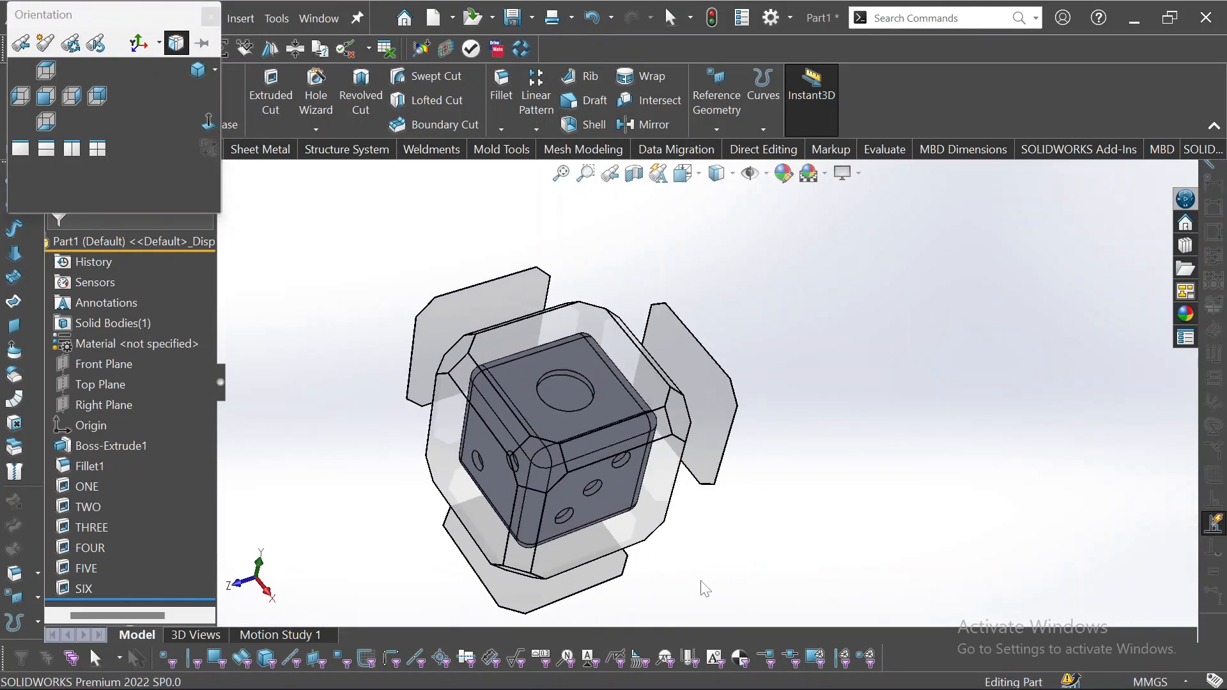
click(540, 462)
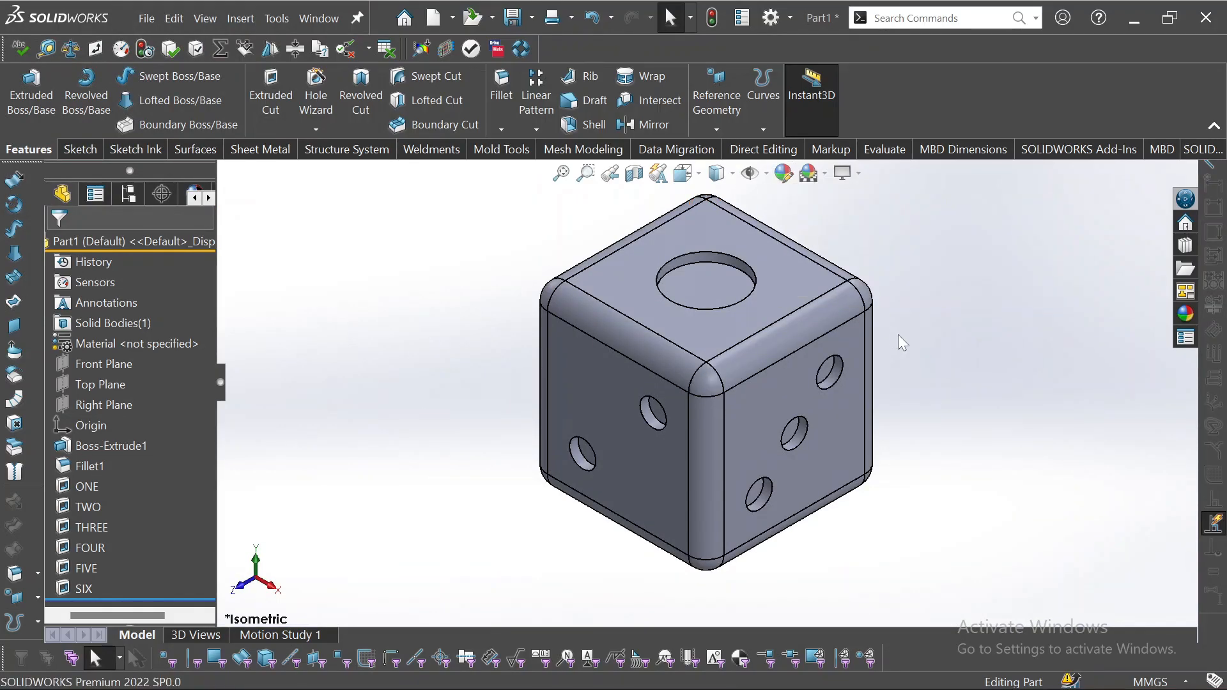
click(782, 175)
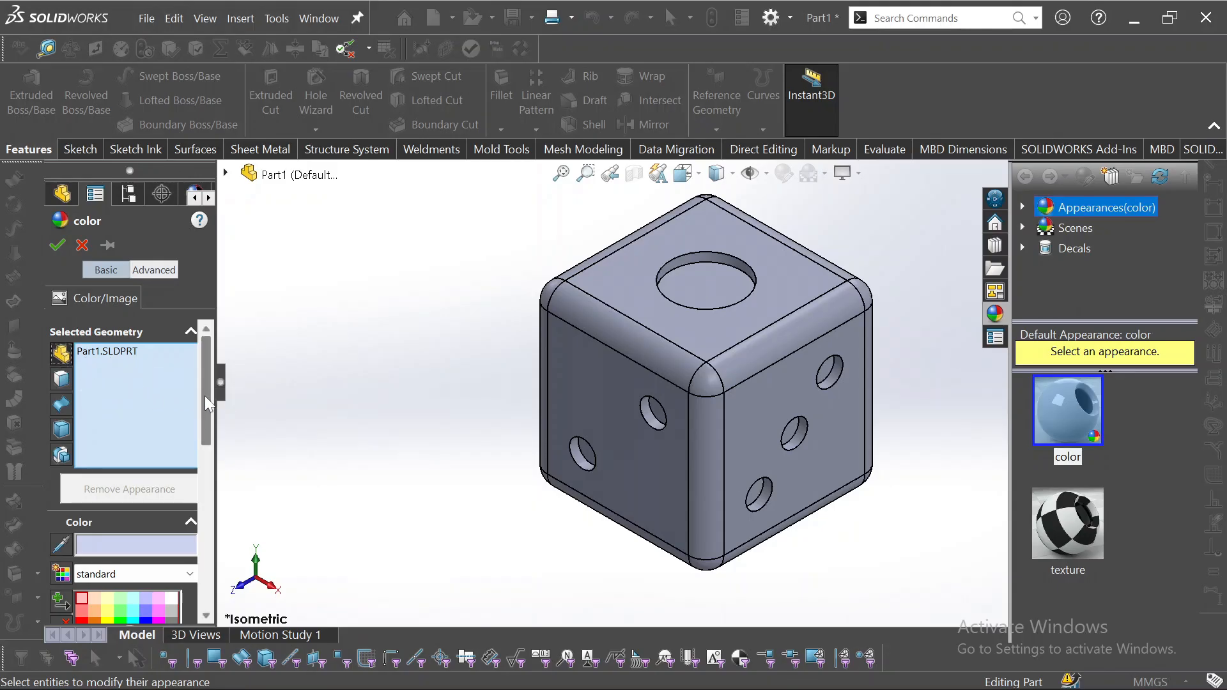
scroll(194, 450, down, 3)
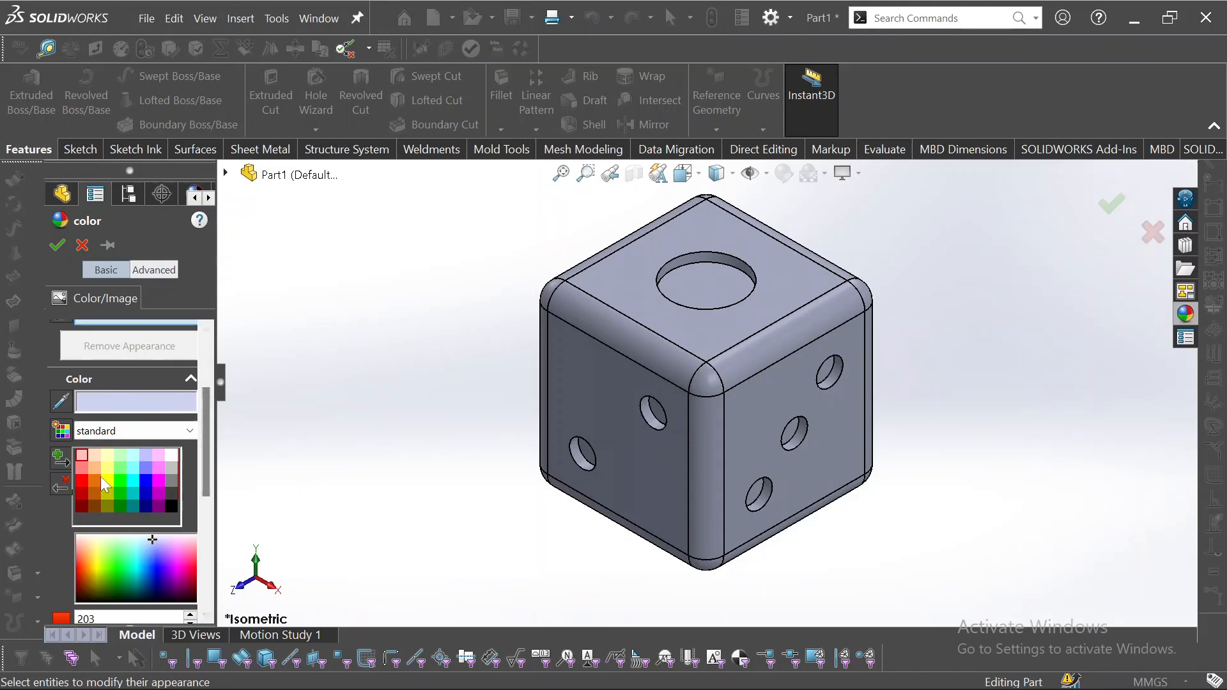
click(82, 481)
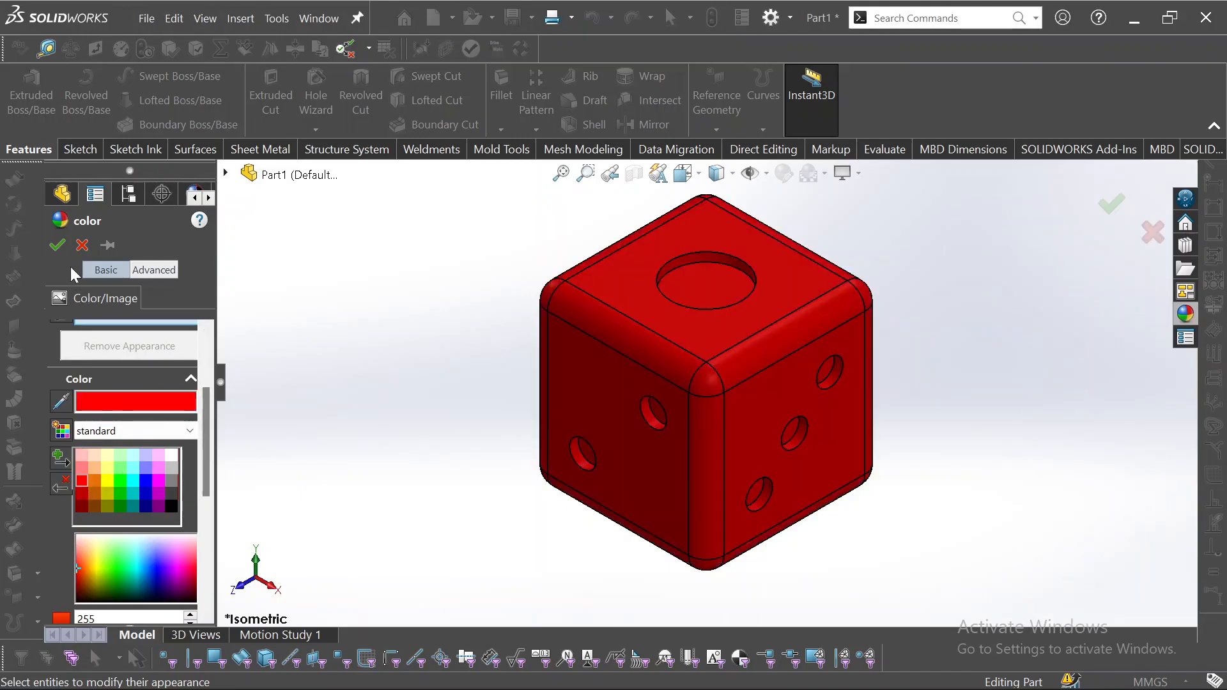
click(57, 245)
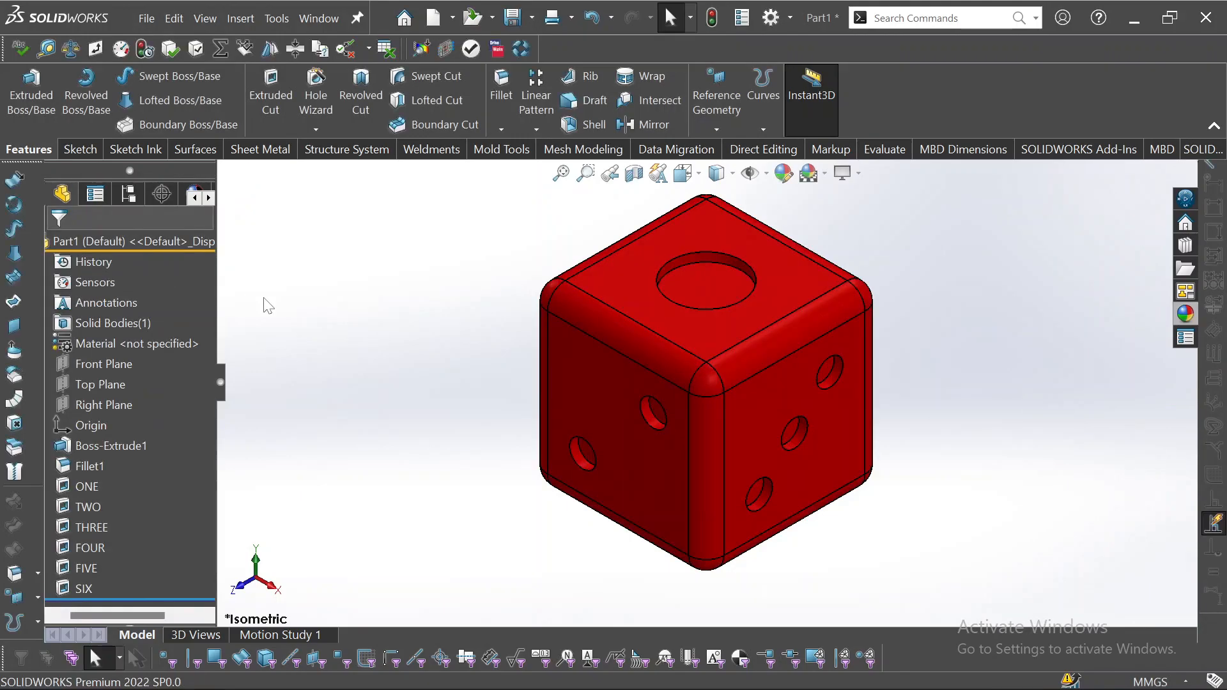
- Apply a black colour appearance to the ONE cut feature only
click(83, 488)
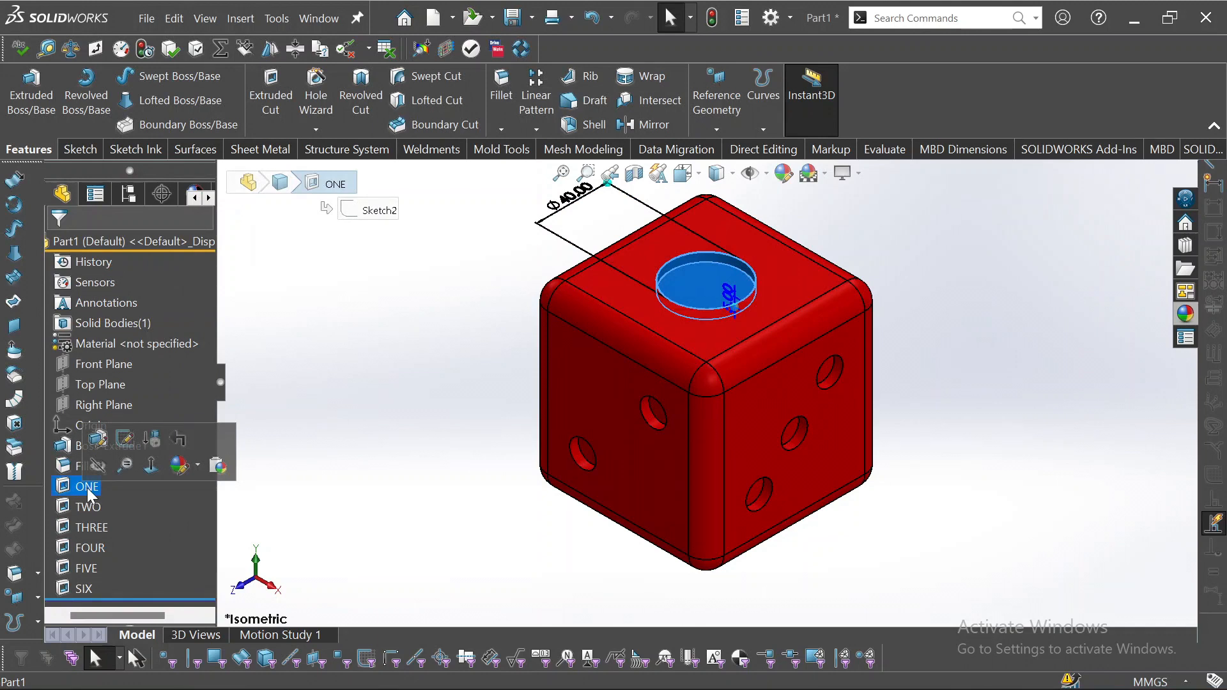
click(180, 471)
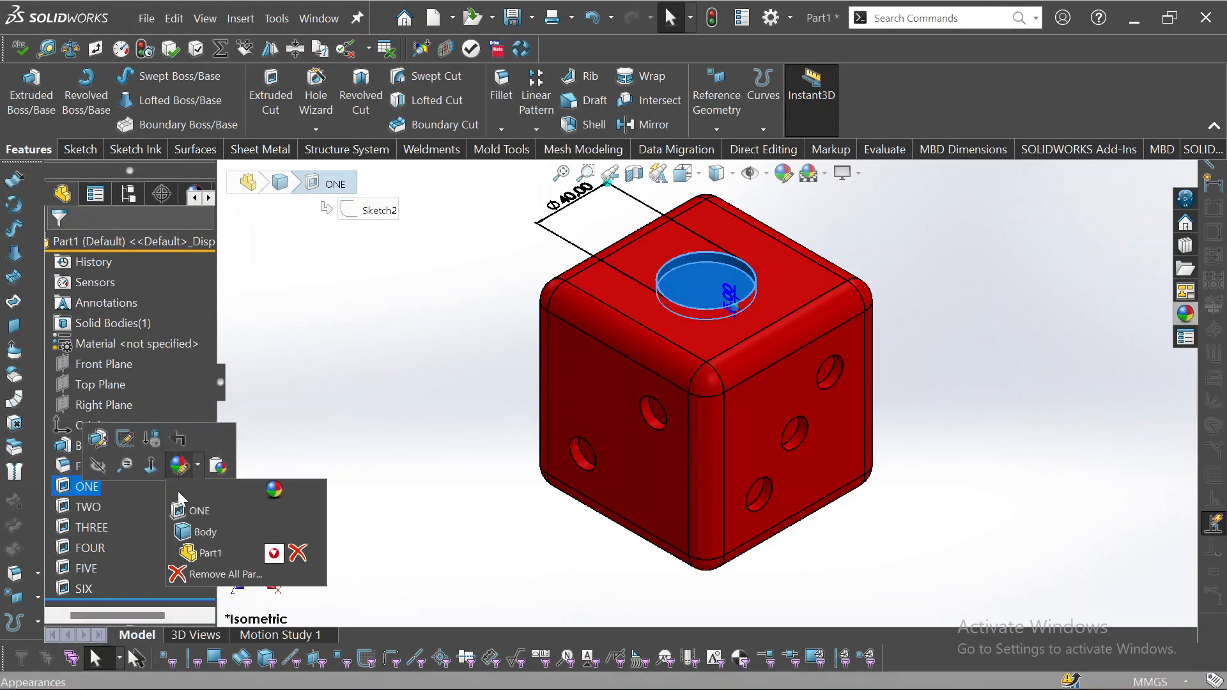
click(177, 477)
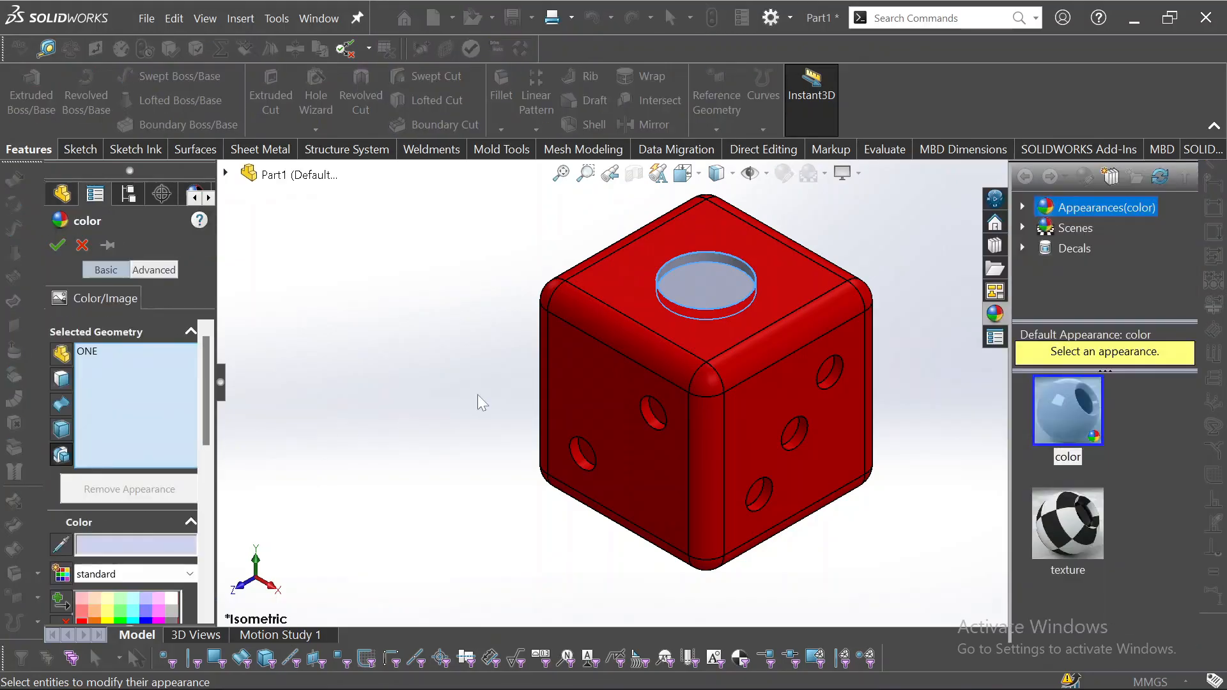
scroll(172, 460, down, 4)
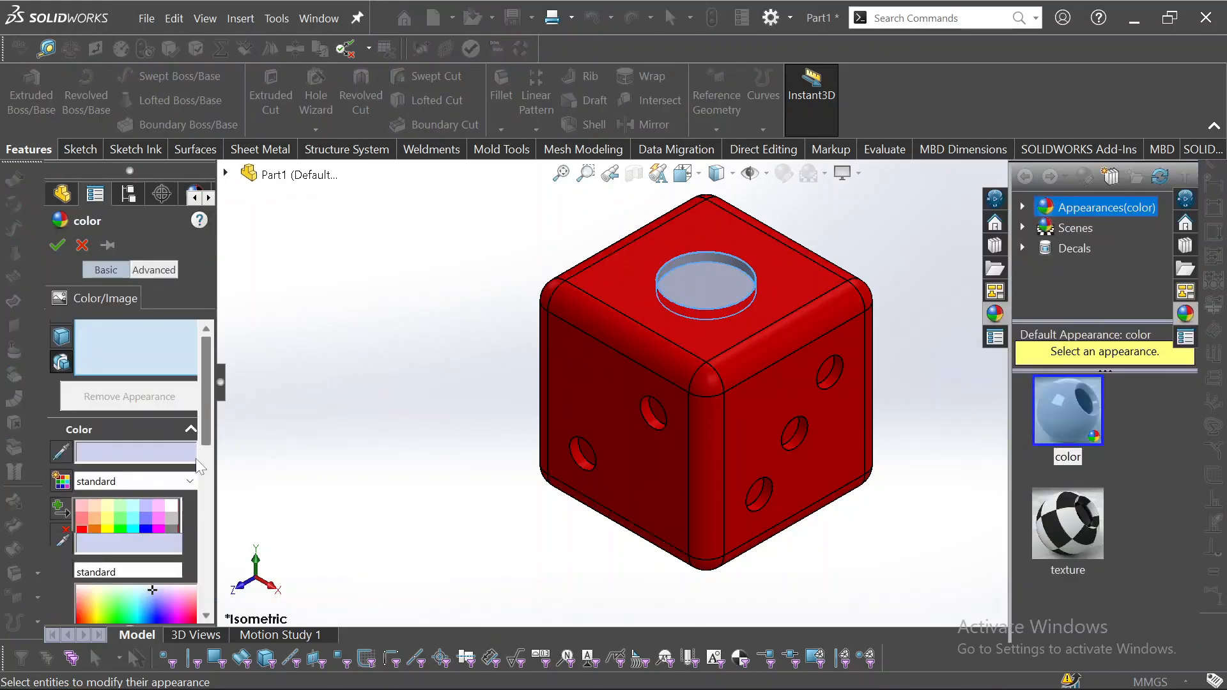
click(171, 454)
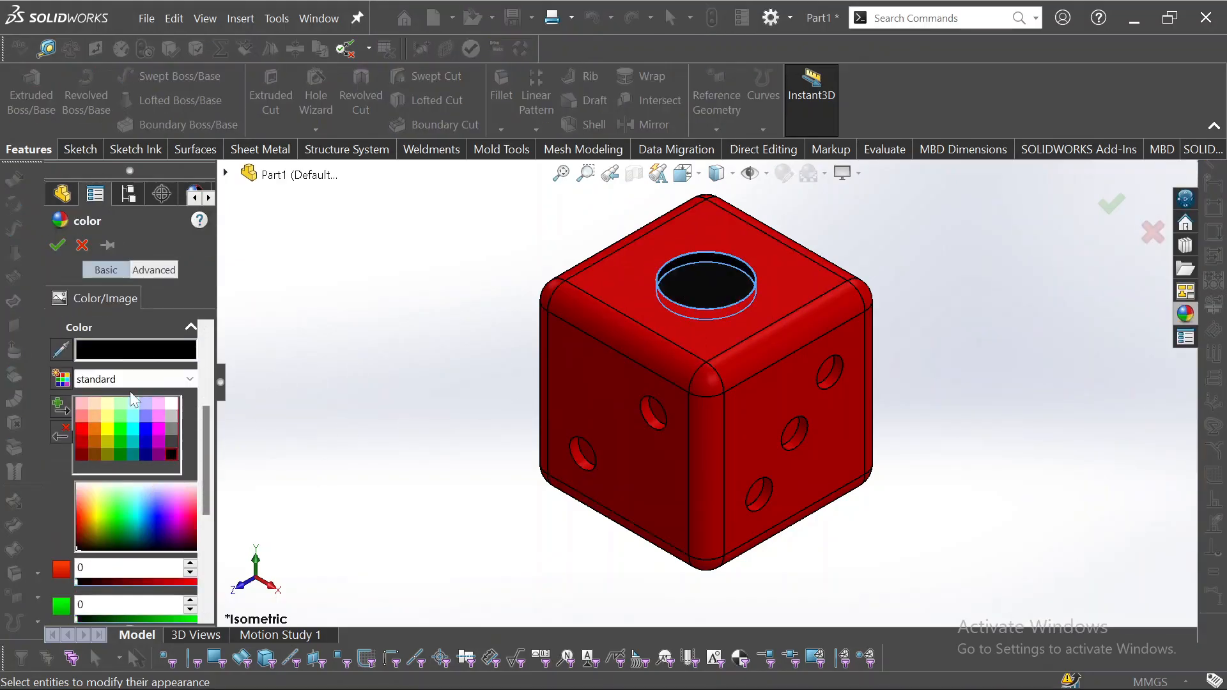
click(57, 245)
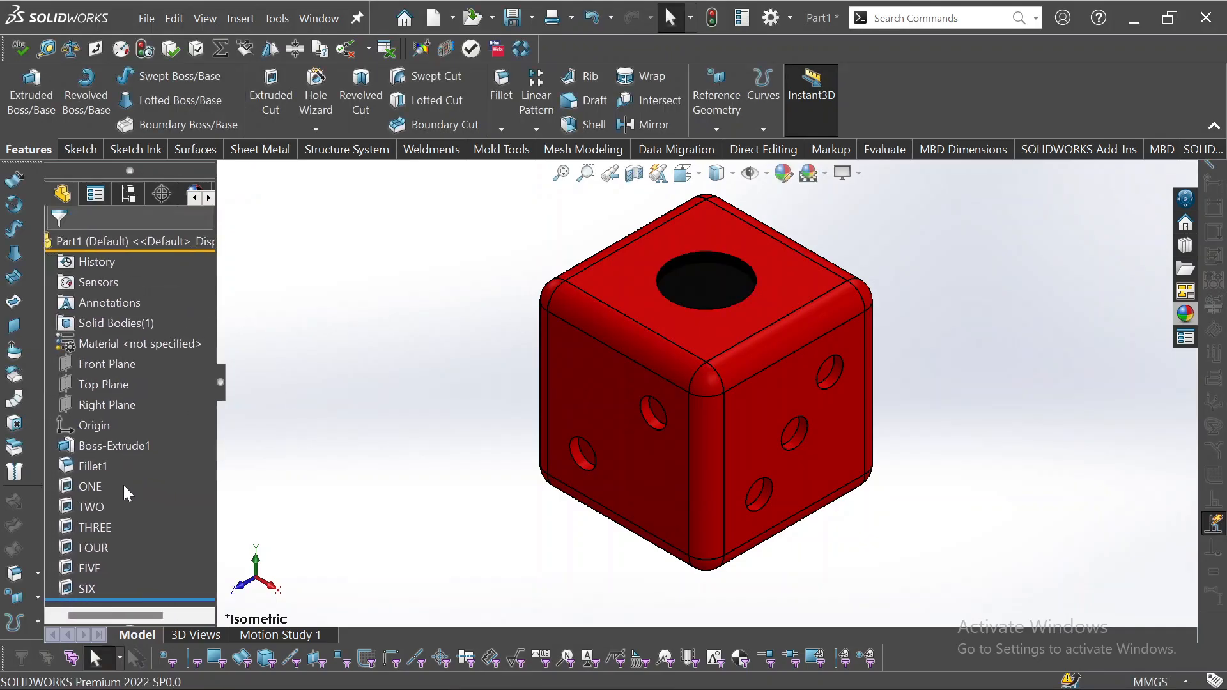
- Apply a white colour appearance to the TWO, THREE, FOUR, FIVE and SIX cut features together
click(100, 505)
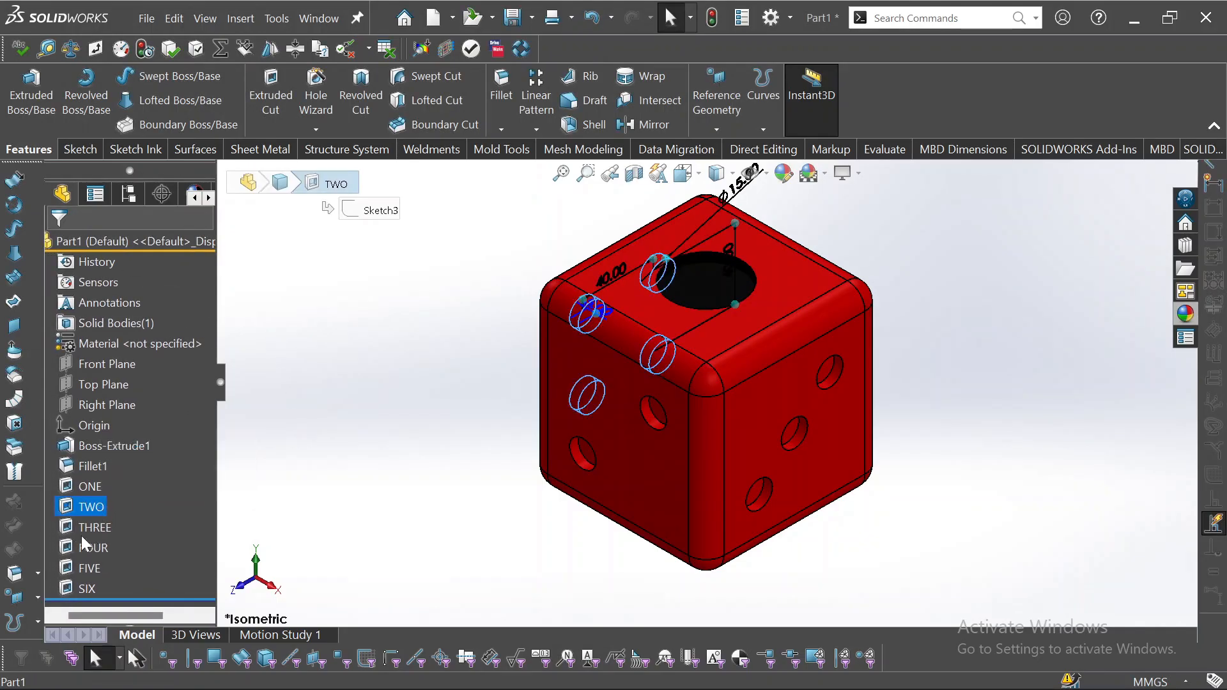
ctrl+click(90, 528)
ctrl+click(90, 548)
ctrl+click(91, 568)
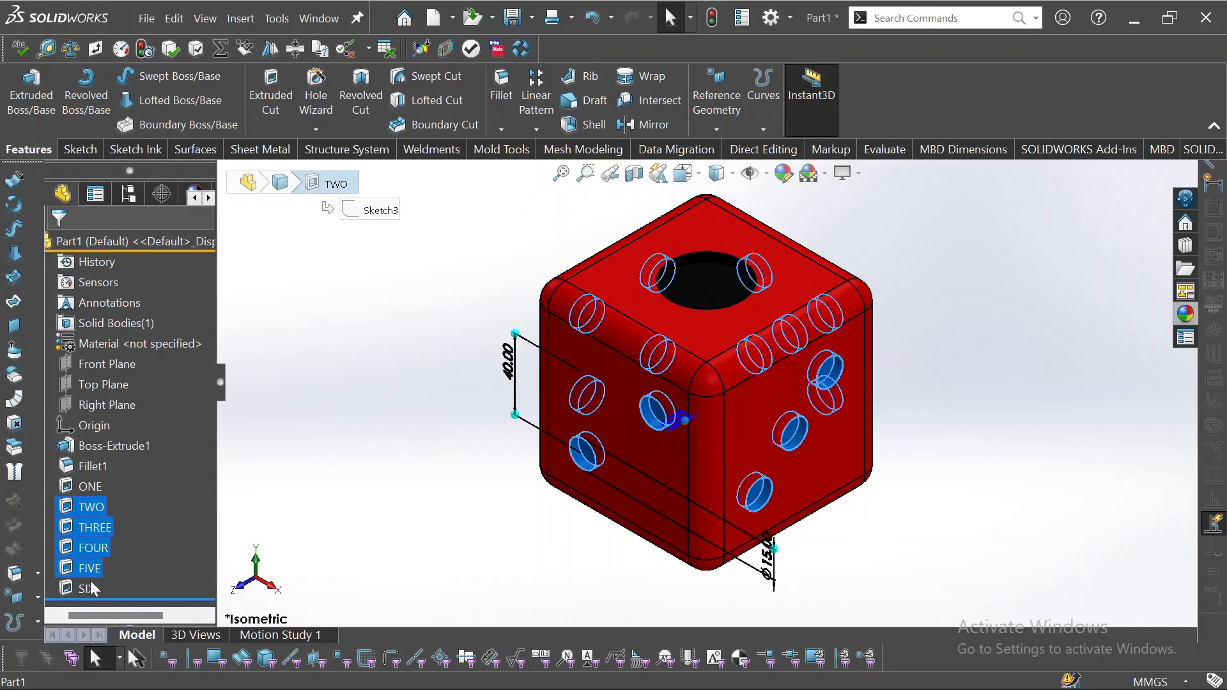
ctrl+click(91, 581)
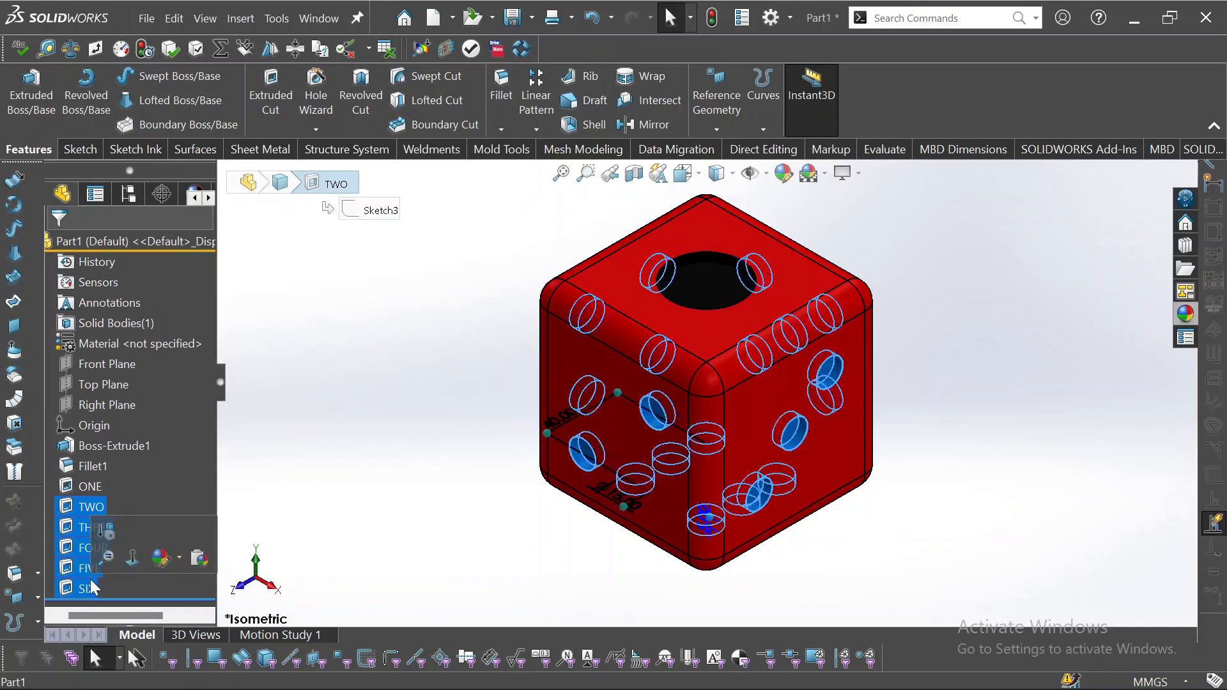
click(160, 561)
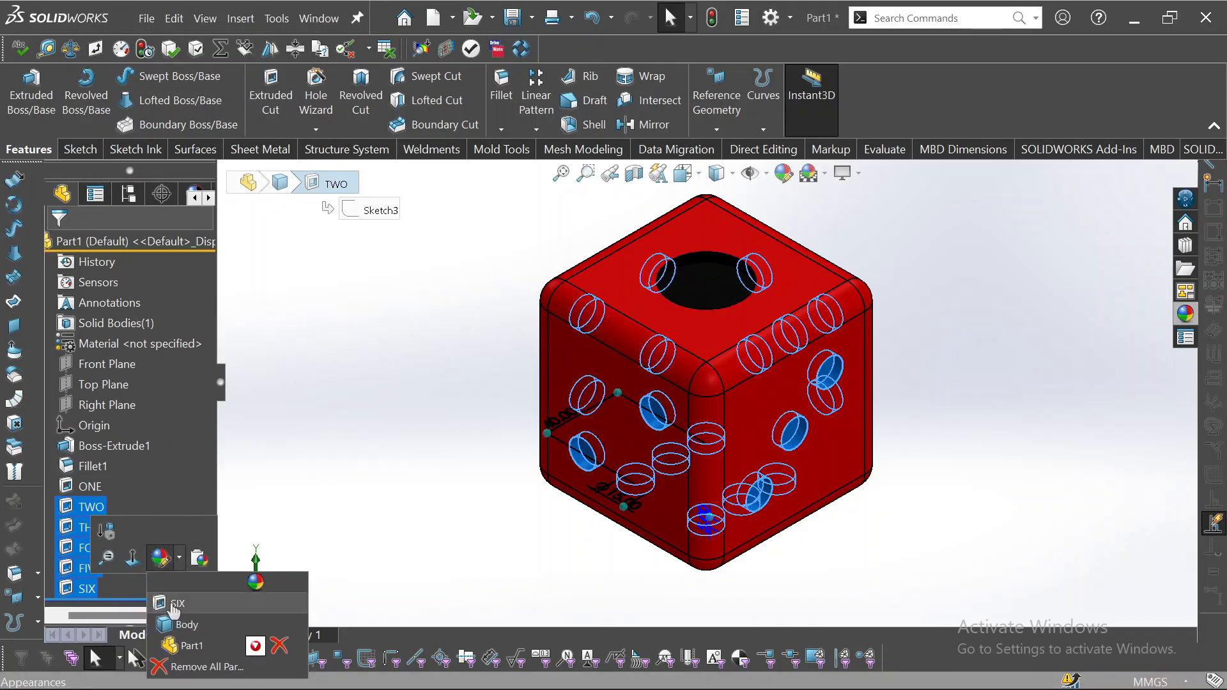
click(173, 608)
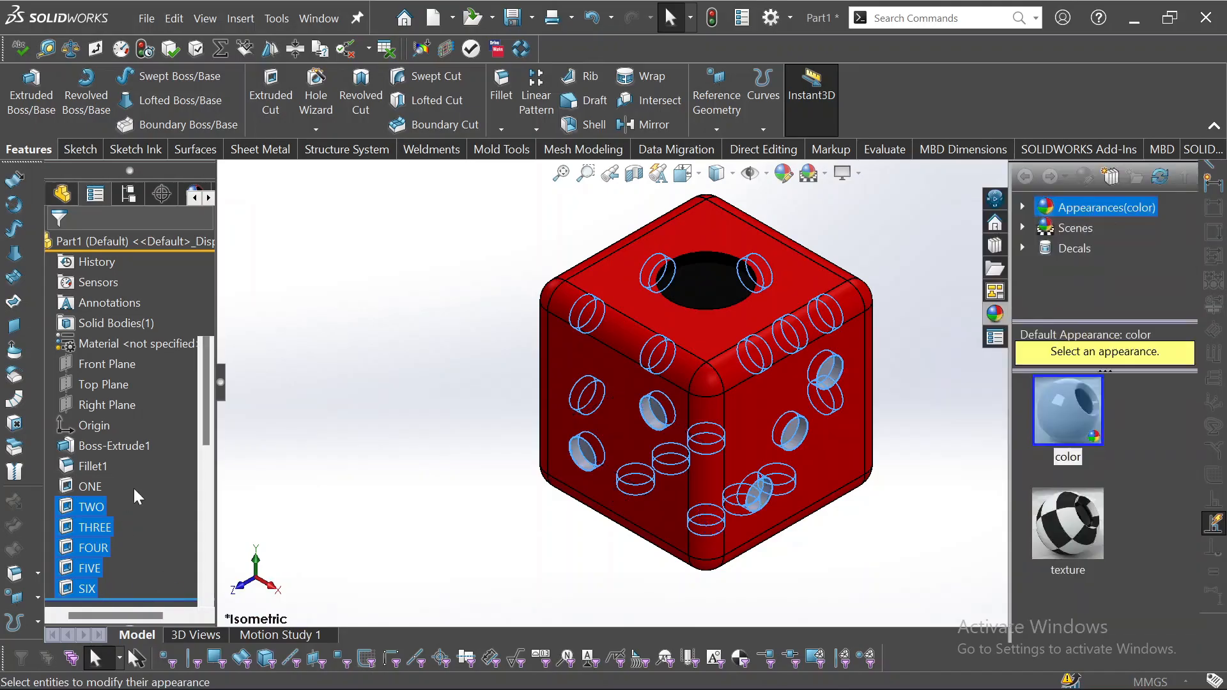
drag(205, 409, 202, 470)
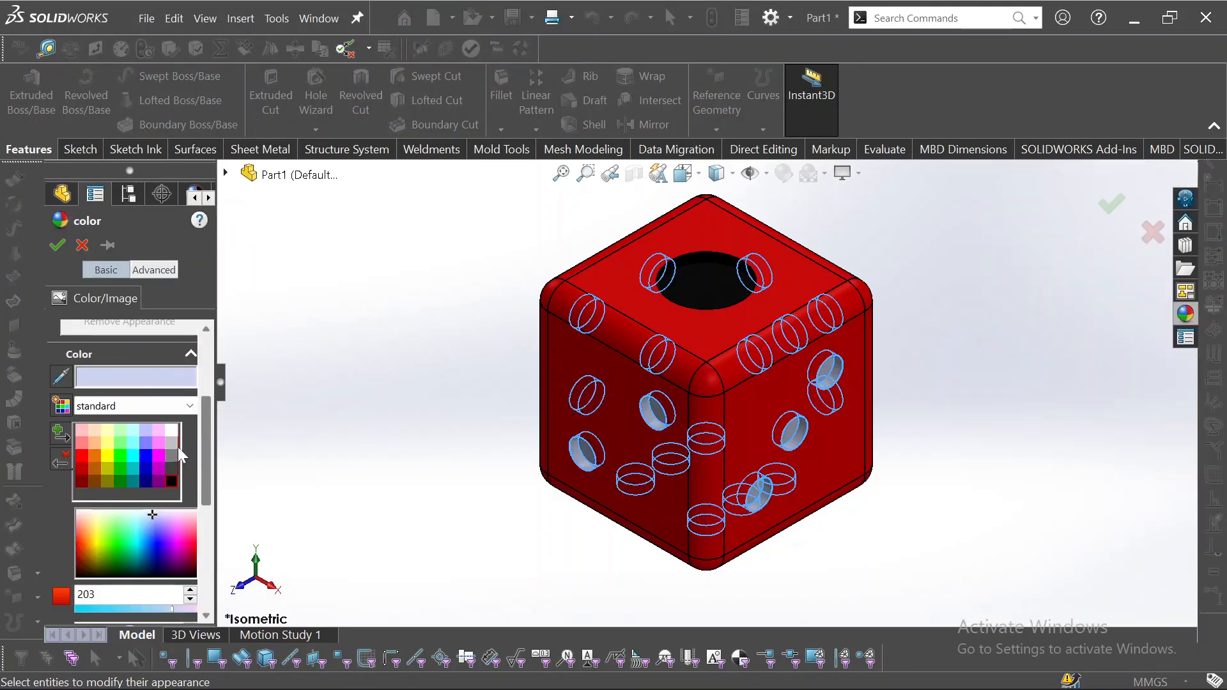
click(171, 431)
click(78, 249)
- Compare the coloured die with the reference drawing and show the part in isometric view
middle_drag(608, 448, 433, 332)
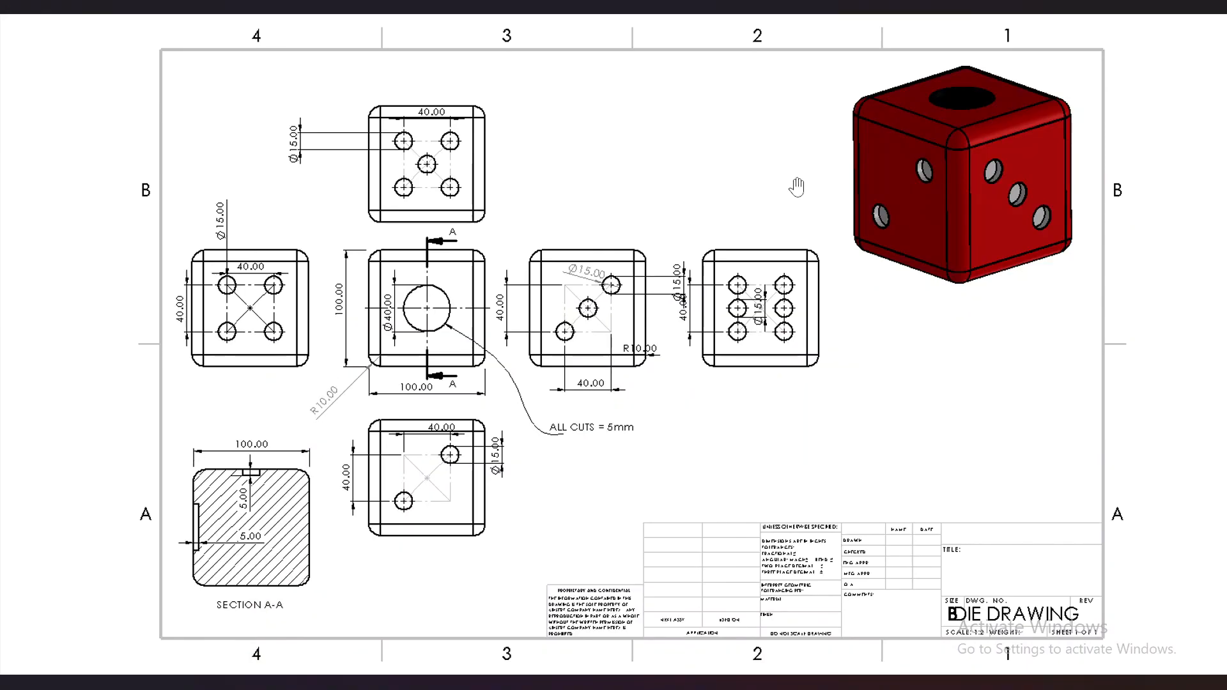
key(alt+Tab)
middle_drag(708, 384, 699, 355)
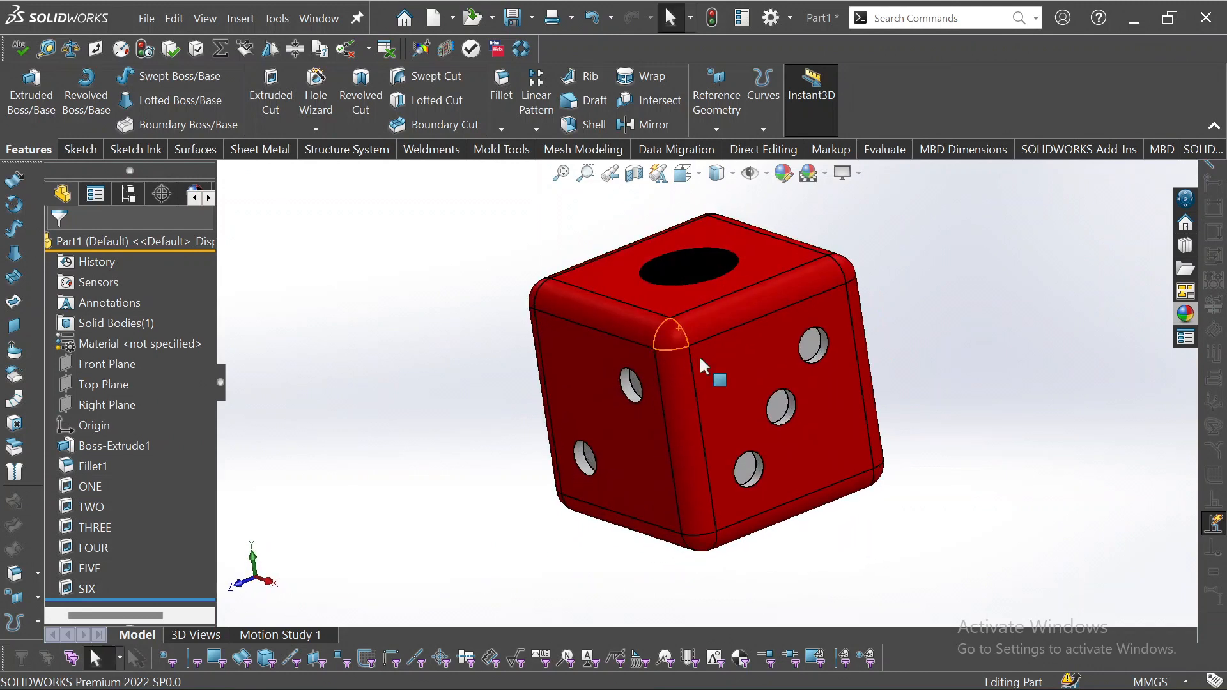
key(space)
click(520, 407)
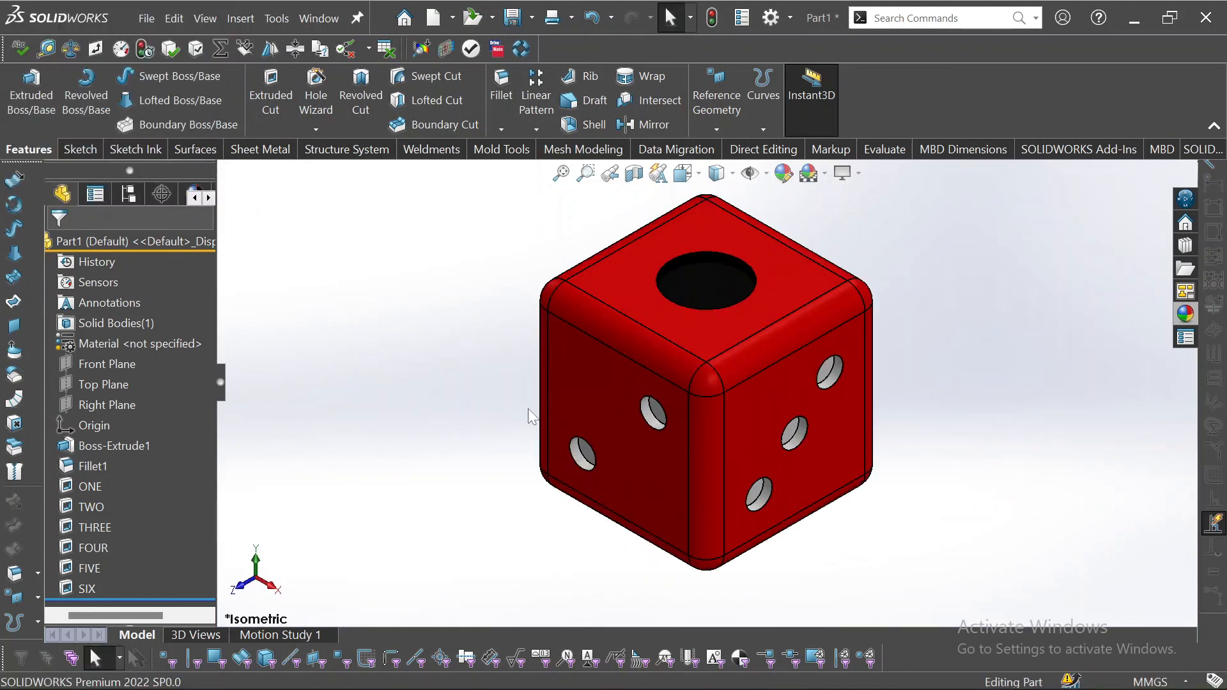